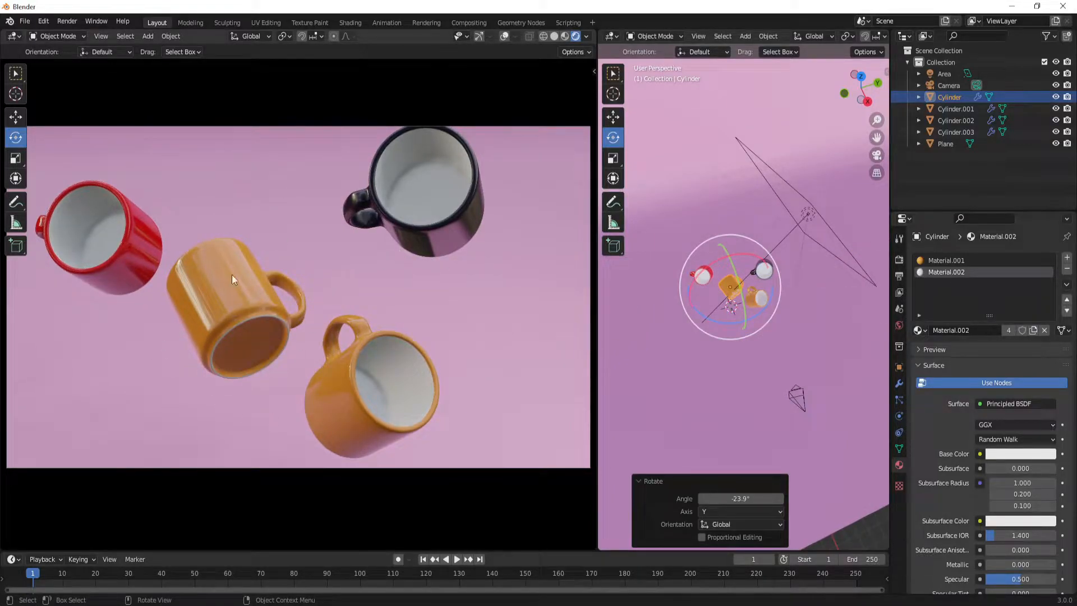
Start a new default scene without saving the changes to the current mug scene.
{"action": "left_click", "coordinate": [811, 210]}
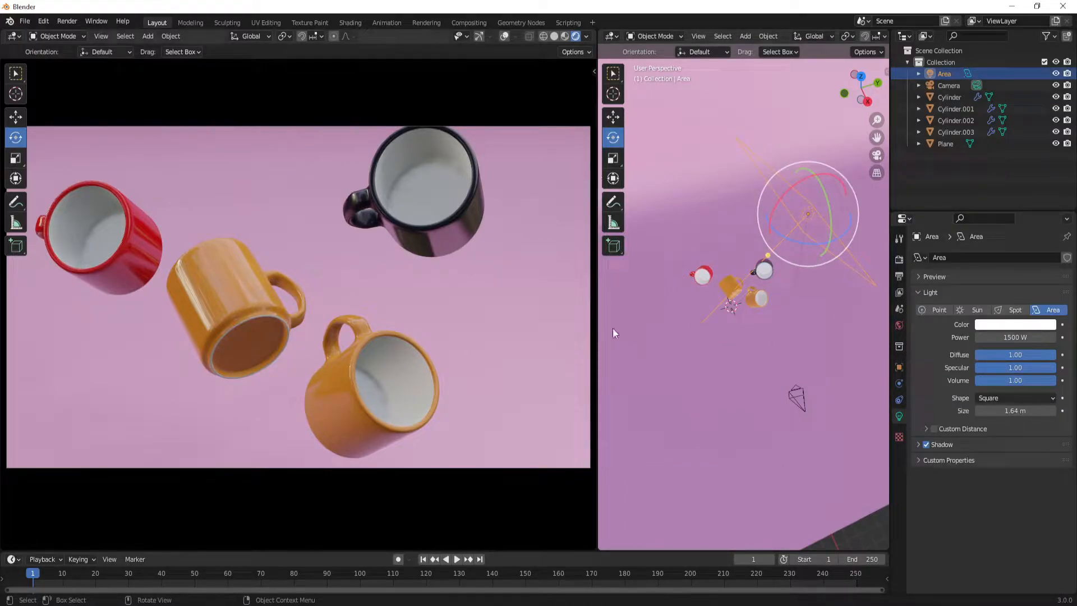
{"action": "left_click", "coordinate": [25, 21]}
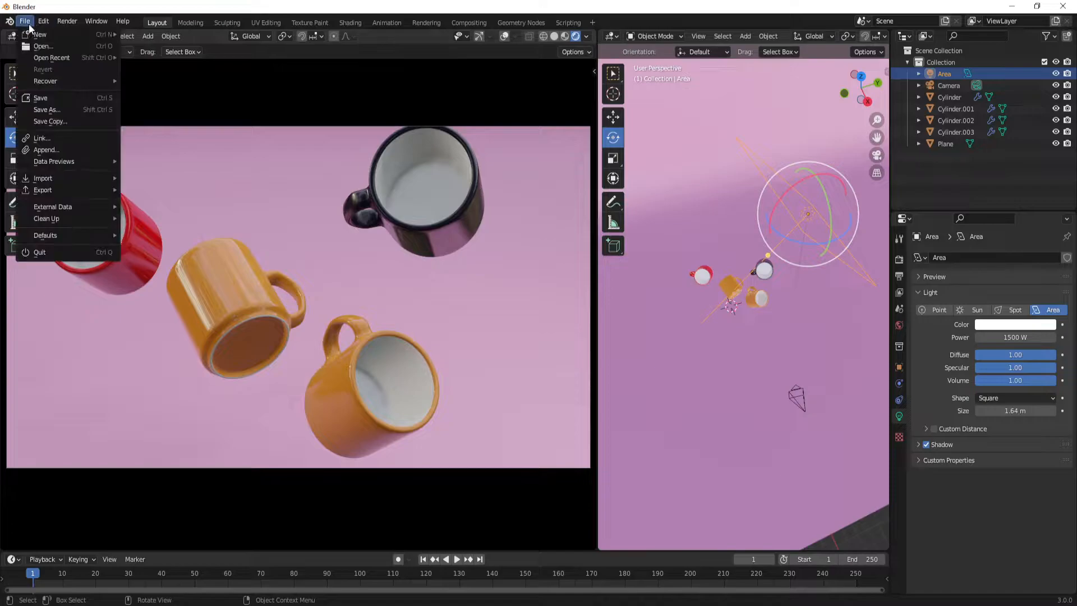
{"action": "mouse_move", "coordinate": [56, 34]}
{"action": "left_click", "coordinate": [149, 34]}
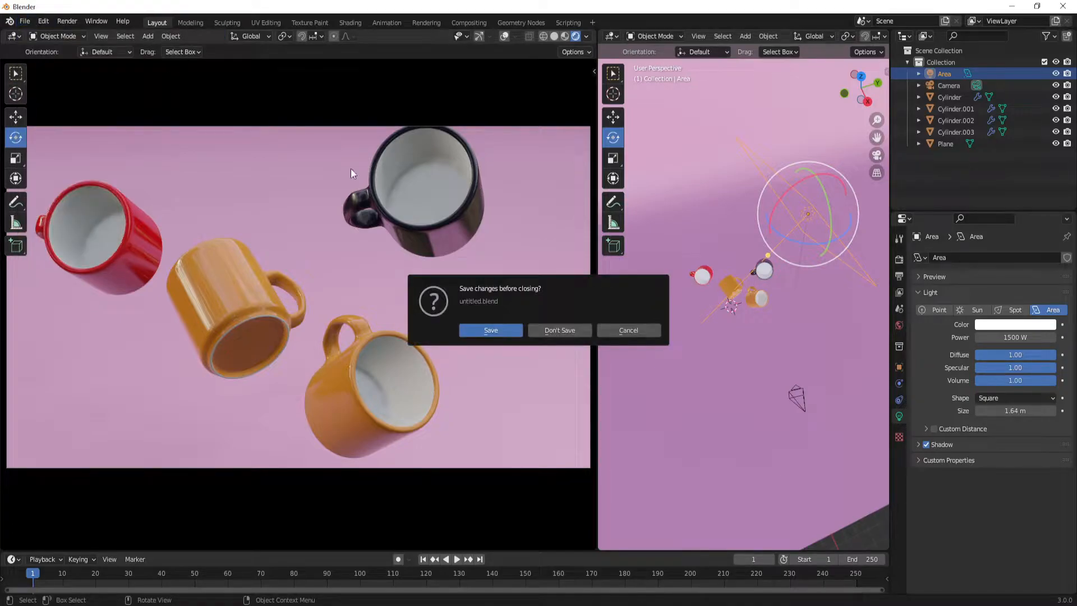
{"action": "left_click", "coordinate": [565, 331]}
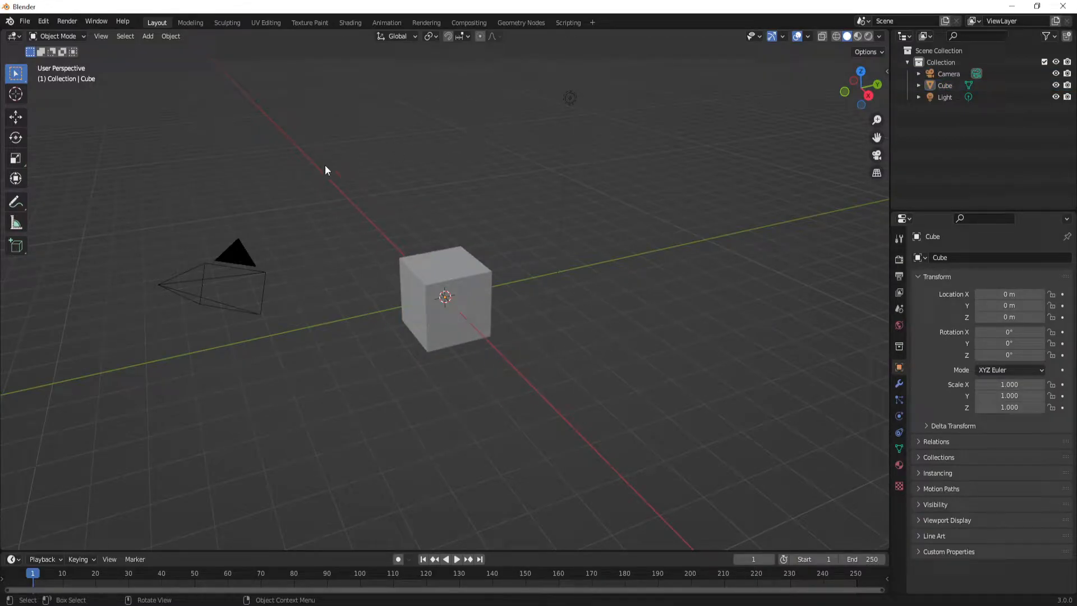
Delete the default camera, cube and light from the new scene.
{"action": "mouse_move", "coordinate": [427, 194]}
{"action": "middle_mouse_down"}
{"action": "mouse_move", "coordinate": [409, 189]}
{"action": "mouse_move", "coordinate": [439, 198]}
{"action": "middle_mouse_up"}
{"action": "scroll", "coordinate": [438, 197], "scroll_direction": "down", "scroll_amount": 2}
{"action": "left_click_drag", "start_coordinate": [287, 94], "coordinate": [625, 371]}
{"action": "key", "text": "Delete"}
{"action": "middle_click_drag", "start_coordinate": [523, 377], "coordinate": [494, 370]}
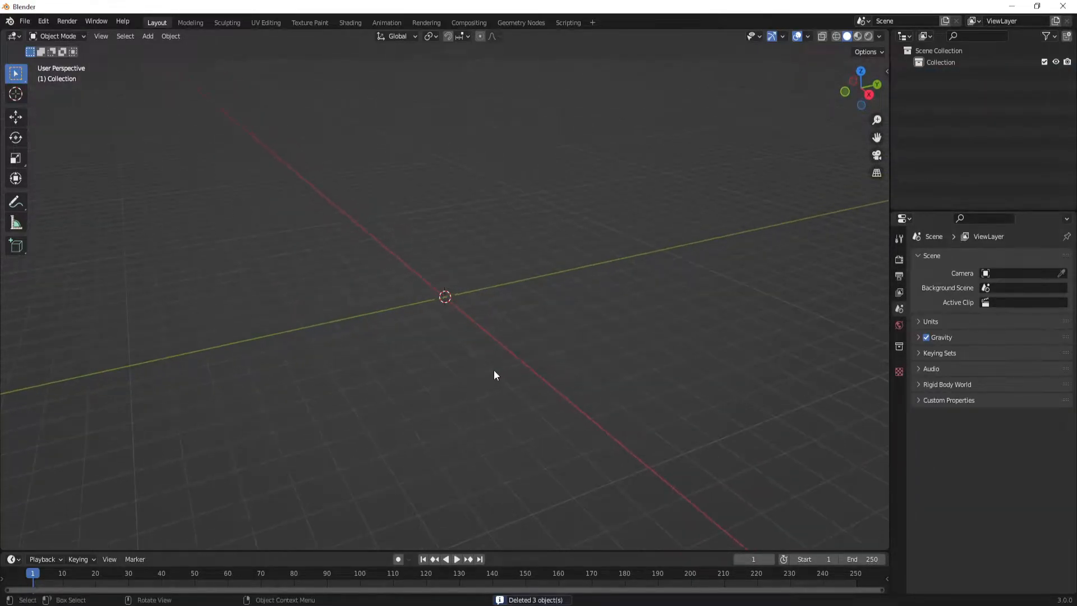
Add a cylinder mesh with 16 vertices to the empty scene.
{"action": "left_click", "coordinate": [146, 36]}
{"action": "mouse_move", "coordinate": [156, 49]}
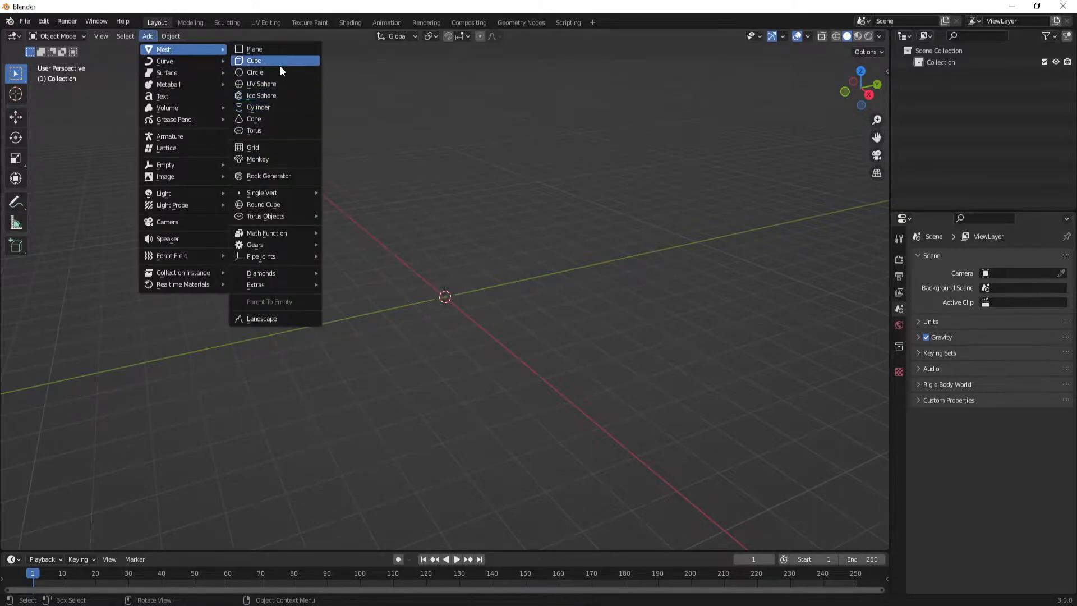
{"action": "left_click", "coordinate": [270, 107]}
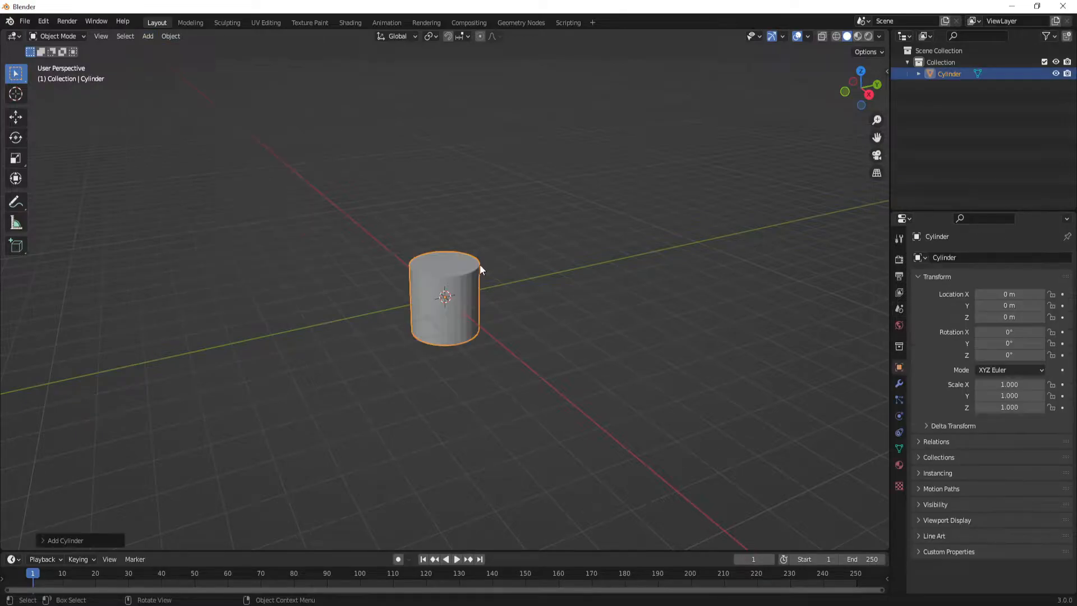
{"action": "left_click", "coordinate": [36, 540]}
{"action": "left_click", "coordinate": [152, 402]}
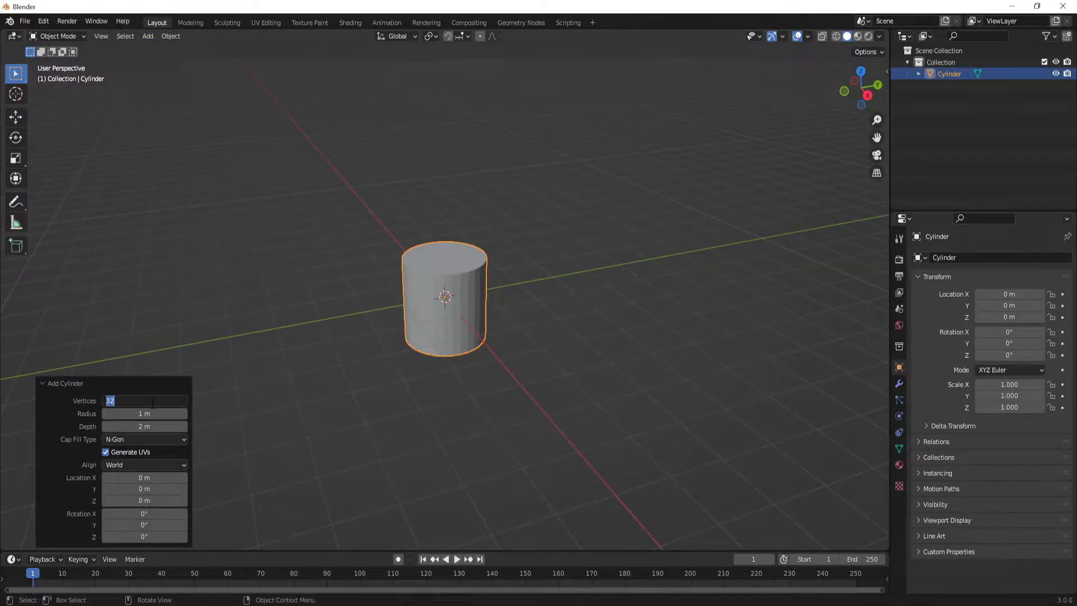
{"action": "type", "text": "16"}
{"action": "key", "text": "Return"}
{"action": "middle_click_drag", "start_coordinate": [510, 393], "coordinate": [206, 217]}
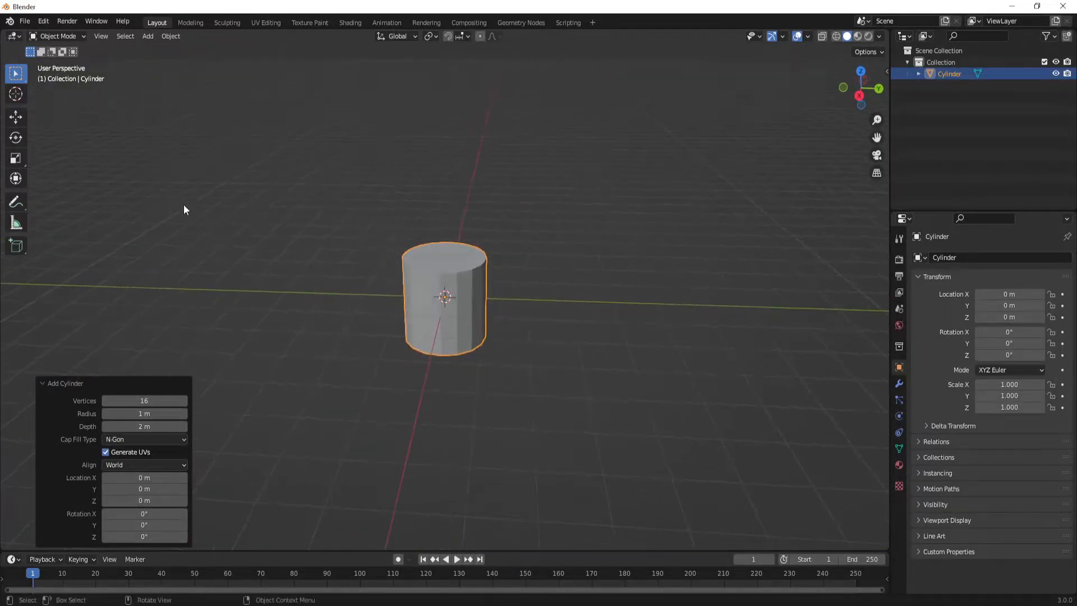
Stretch the cylinder along the Z axis to a scale of about 1.261.
{"action": "left_click", "coordinate": [16, 158]}
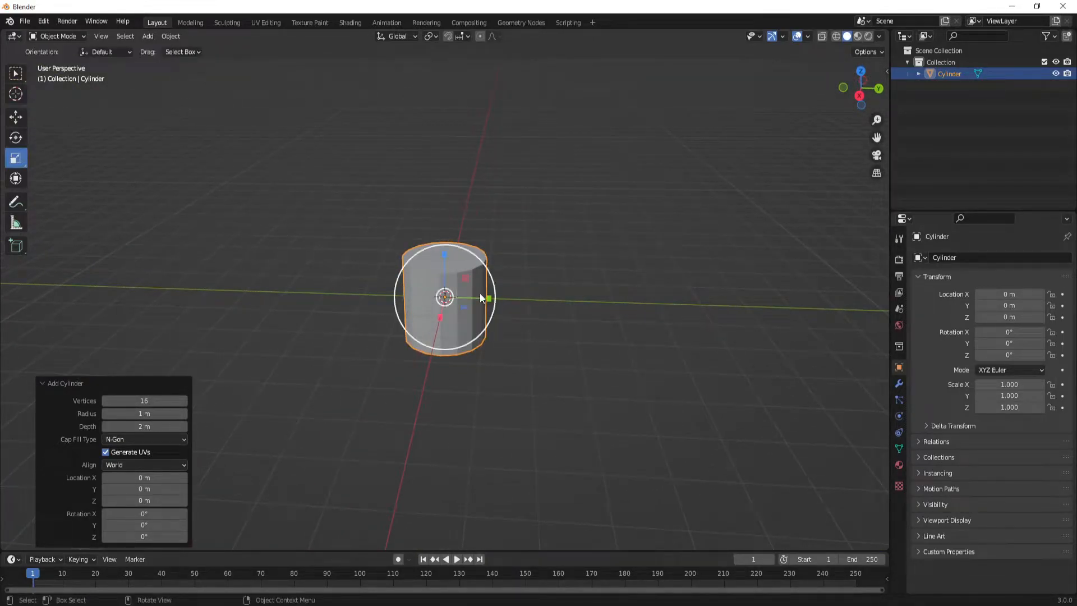
{"action": "mouse_move", "coordinate": [444, 253]}
{"action": "left_mouse_down"}
{"action": "mouse_move", "coordinate": [447, 203]}
{"action": "mouse_move", "coordinate": [448, 258]}
{"action": "mouse_move", "coordinate": [450, 230]}
{"action": "mouse_move", "coordinate": [454, 243]}
{"action": "left_mouse_up"}
{"action": "middle_click_drag", "start_coordinate": [454, 243], "coordinate": [425, 372]}
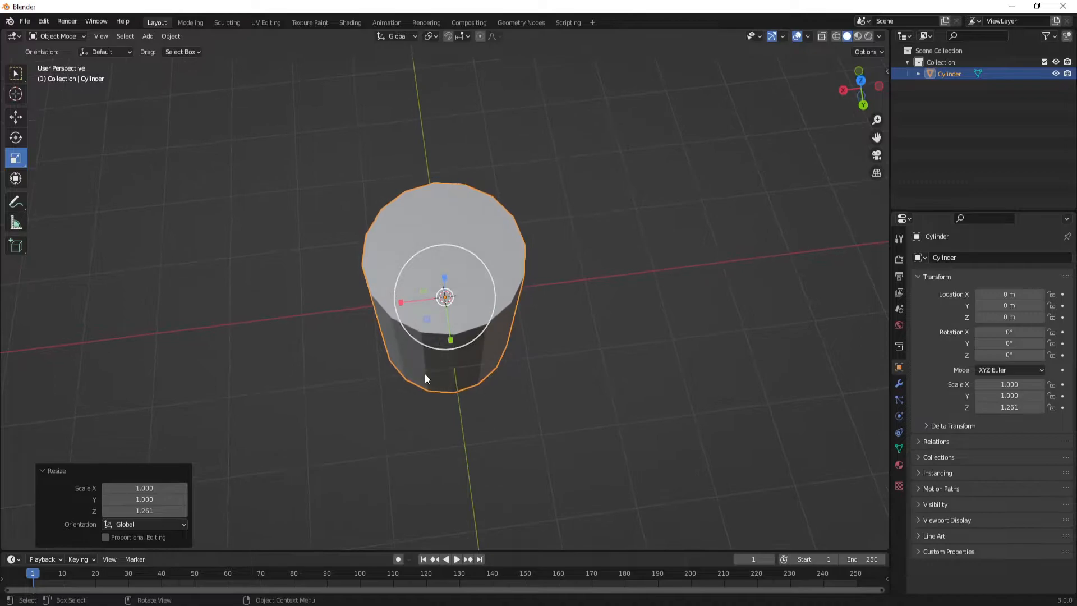
{"action": "left_click", "coordinate": [862, 82]}
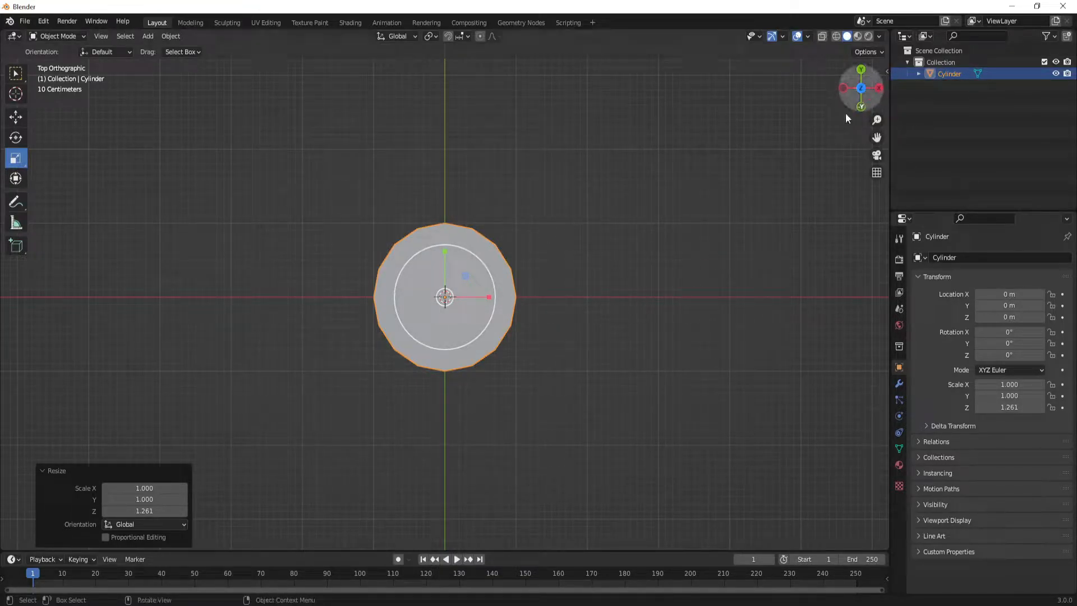
{"action": "middle_click_drag", "start_coordinate": [628, 384], "coordinate": [512, 312]}
Replace the cylinder with a newly added one rotated 10° about the Z axis.
{"action": "key", "text": "Delete"}
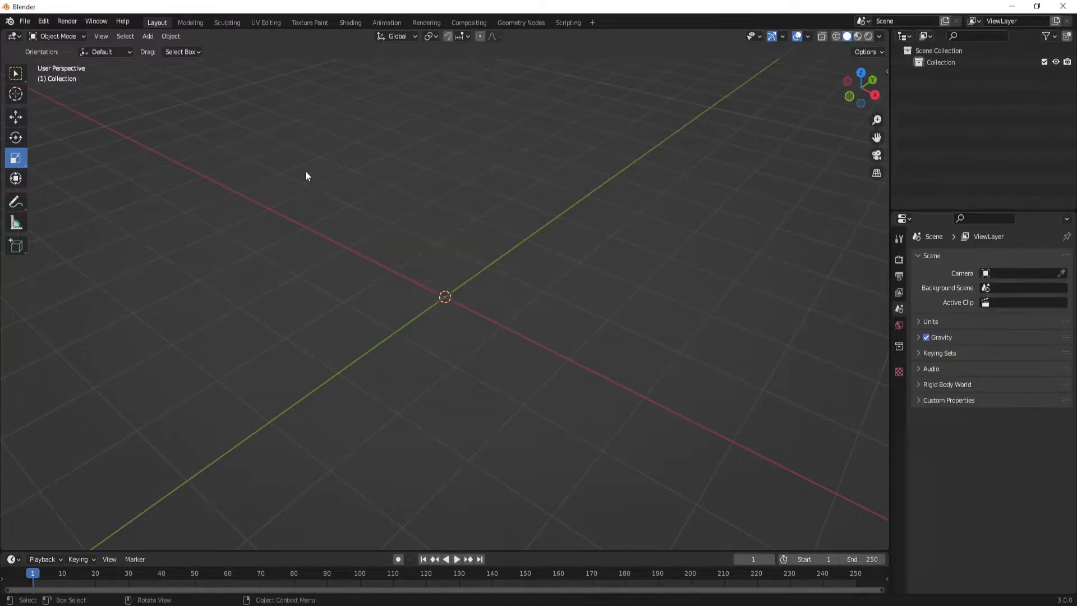
{"action": "left_click", "coordinate": [148, 36]}
{"action": "mouse_move", "coordinate": [185, 49]}
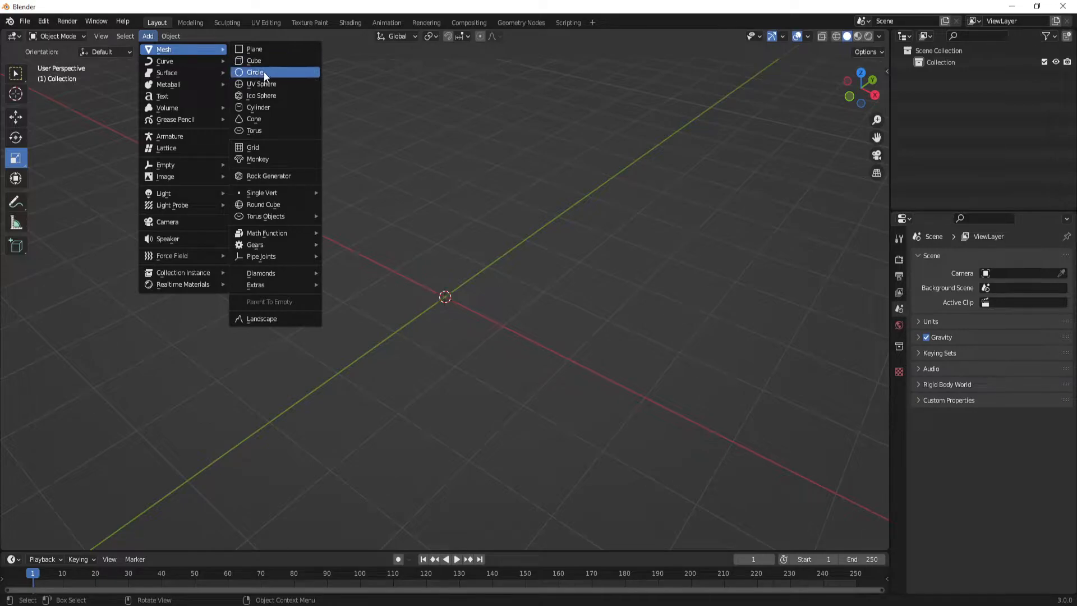
{"action": "left_click", "coordinate": [260, 106]}
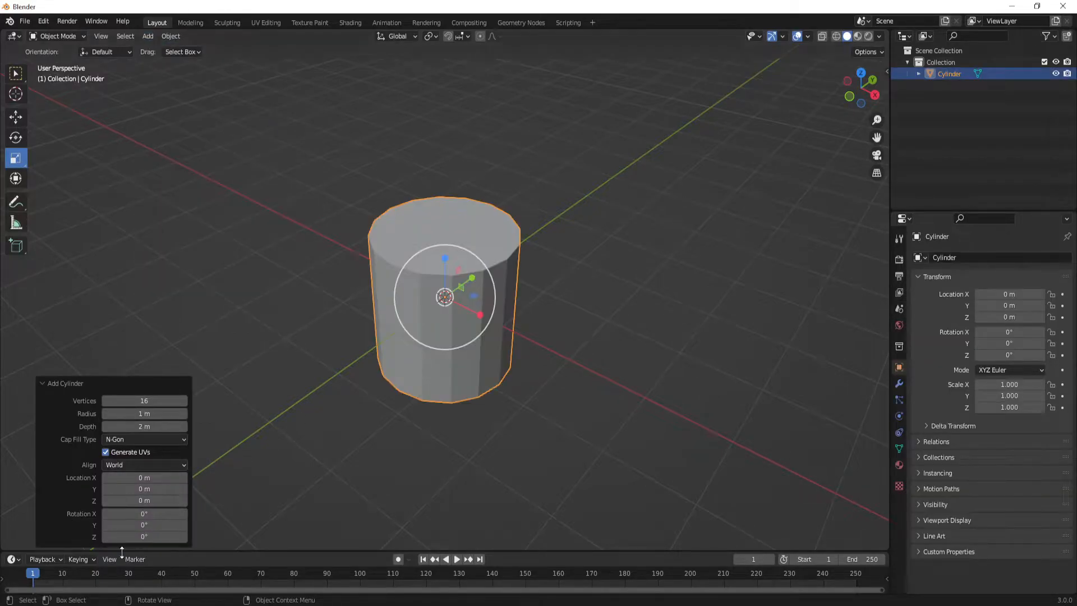
{"action": "left_click_drag", "start_coordinate": [139, 536], "coordinate": [164, 540]}
{"action": "left_click", "coordinate": [164, 540]}
{"action": "type", "text": "10"}
{"action": "key", "text": "Return"}
{"action": "middle_click_drag", "start_coordinate": [117, 291], "coordinate": [495, 358]}
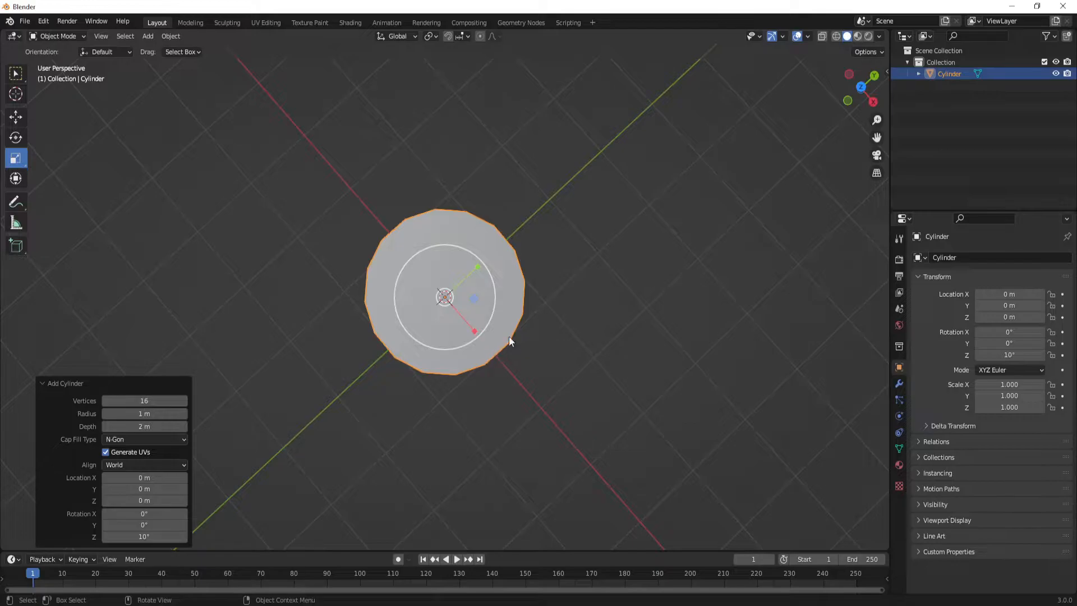
{"action": "middle_click_drag", "start_coordinate": [493, 294], "coordinate": [511, 278]}
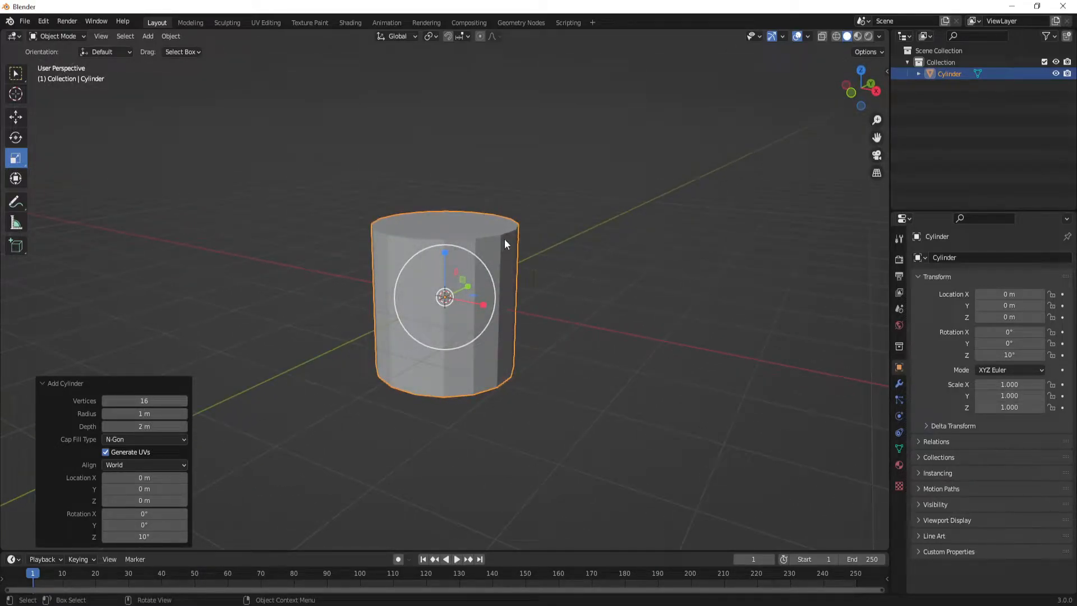
{"action": "middle_click_drag", "start_coordinate": [505, 315], "coordinate": [239, 268]}
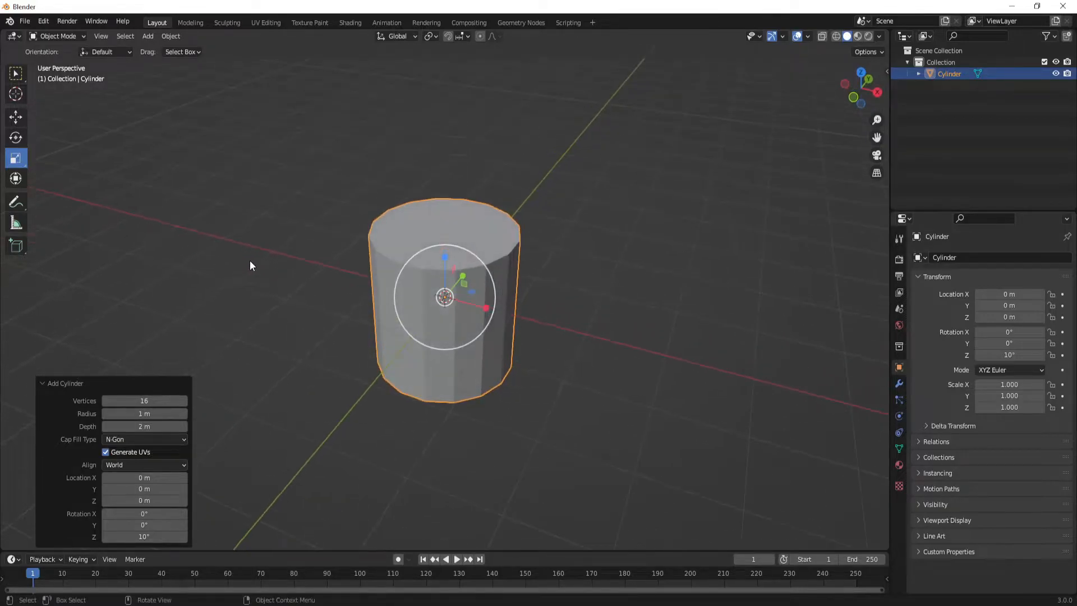
Delete the cylinder's top face in Edit Mode and return to Object Mode.
{"action": "key", "text": "Tab"}
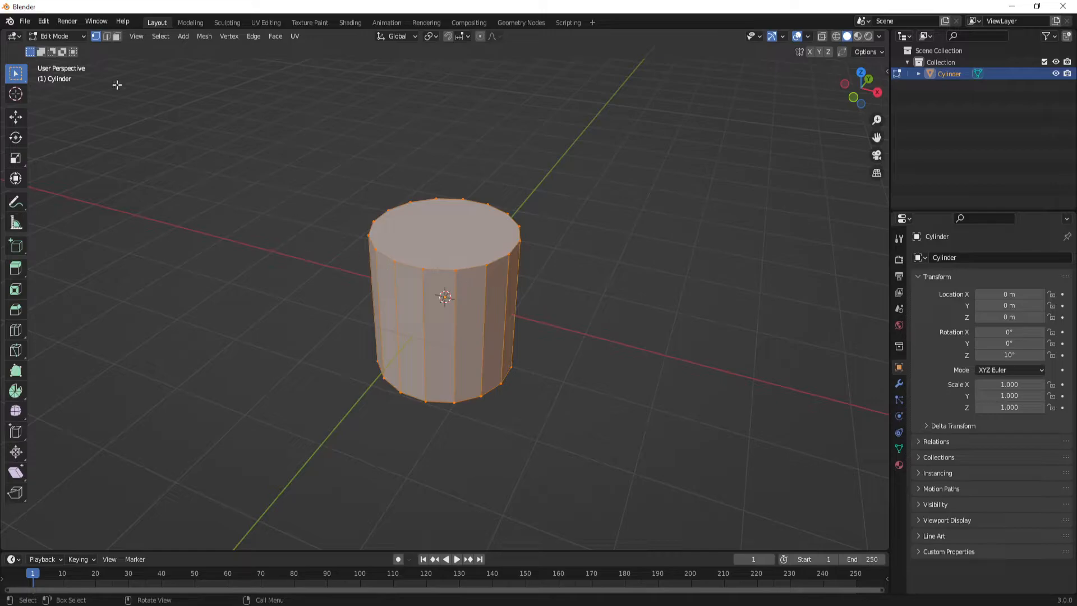
{"action": "left_click", "coordinate": [117, 36]}
{"action": "left_click", "coordinate": [460, 239]}
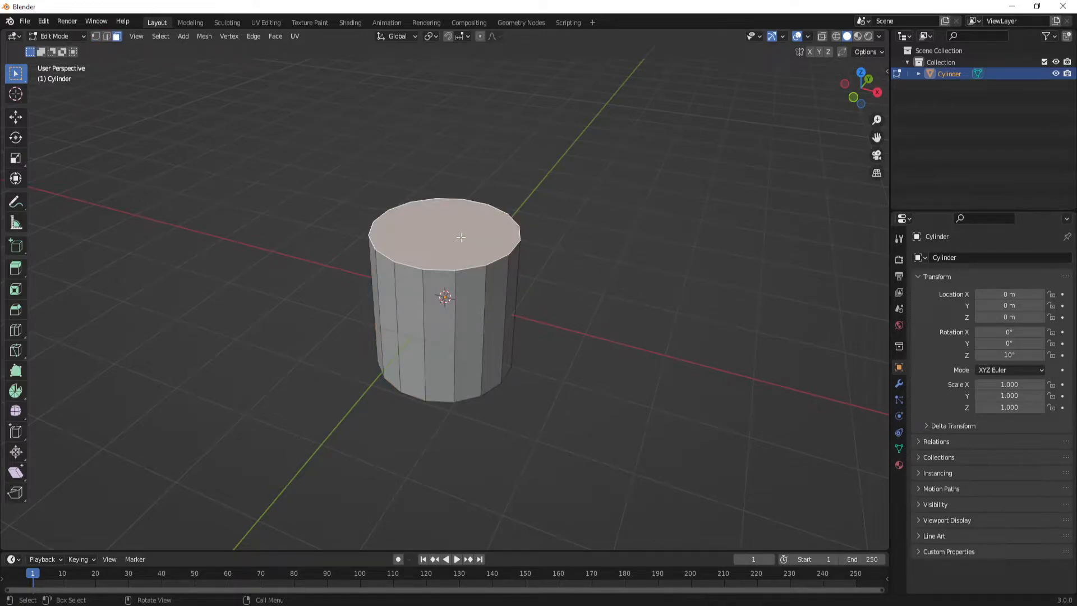
{"action": "key", "text": "x"}
{"action": "left_click", "coordinate": [460, 237]}
{"action": "middle_click_drag", "start_coordinate": [444, 291], "coordinate": [495, 250]}
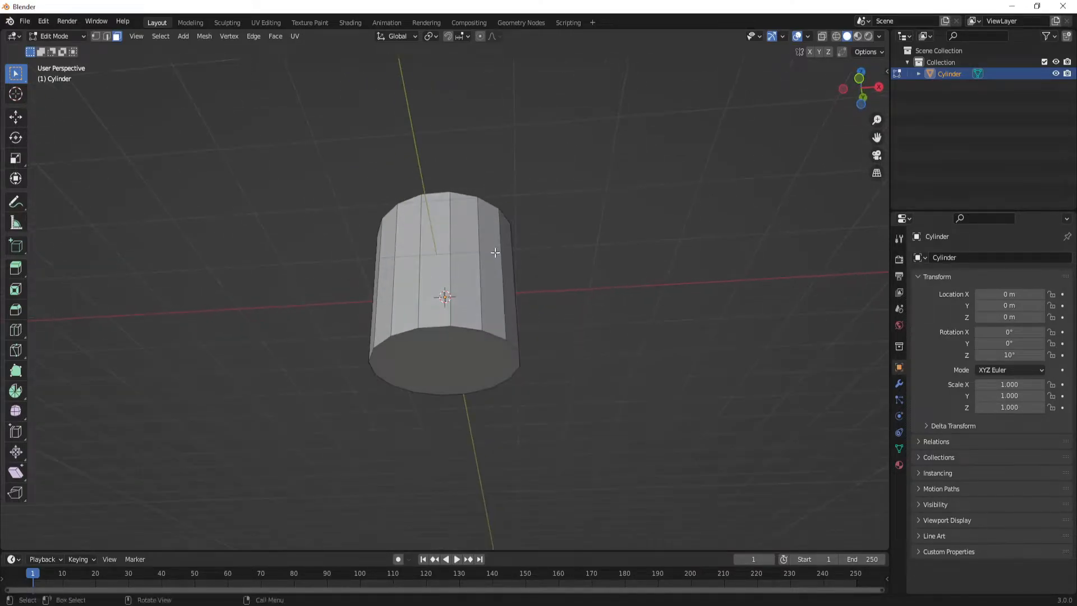
{"action": "key", "text": "Tab"}
{"action": "middle_click_drag", "start_coordinate": [507, 298], "coordinate": [460, 212]}
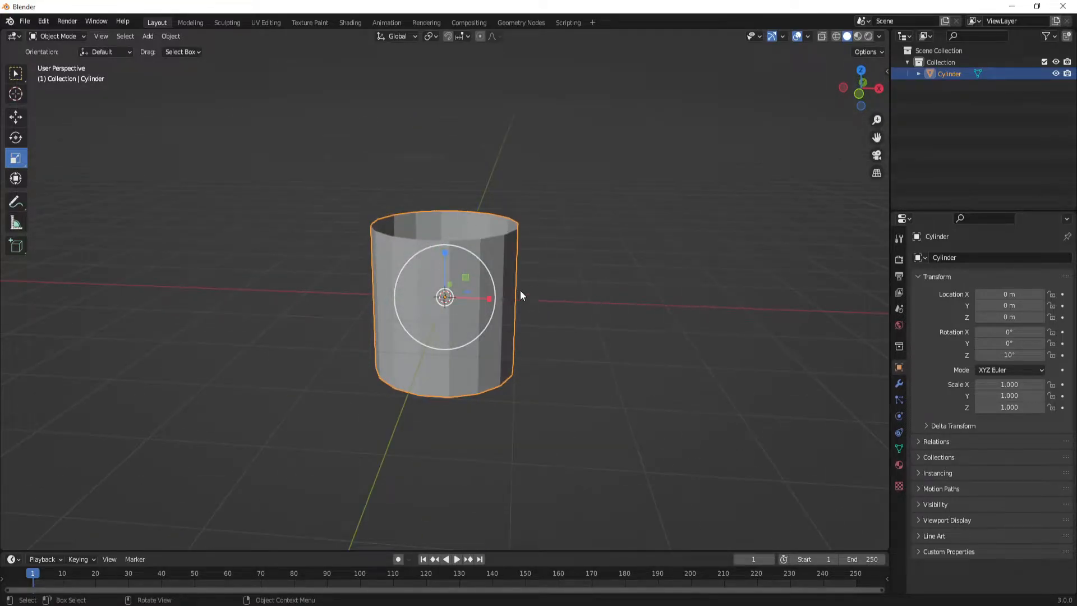
Add a Solidify modifier with a thickness of 0.12 m to the open cylinder and apply it.
{"action": "left_click", "coordinate": [899, 383]}
{"action": "left_click", "coordinate": [956, 257]}
{"action": "left_click", "coordinate": [958, 258]}
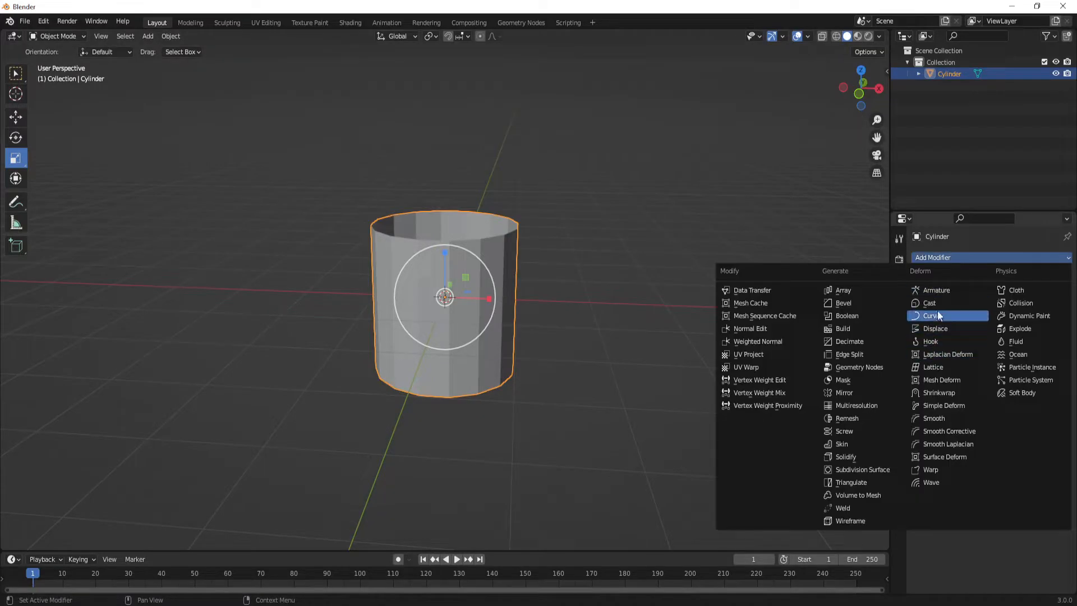
{"action": "left_click", "coordinate": [847, 456]}
{"action": "middle_click_drag", "start_coordinate": [628, 359], "coordinate": [603, 342]}
{"action": "left_click_drag", "start_coordinate": [1015, 309], "coordinate": [1032, 309]}
{"action": "middle_click_drag", "start_coordinate": [617, 393], "coordinate": [596, 336]}
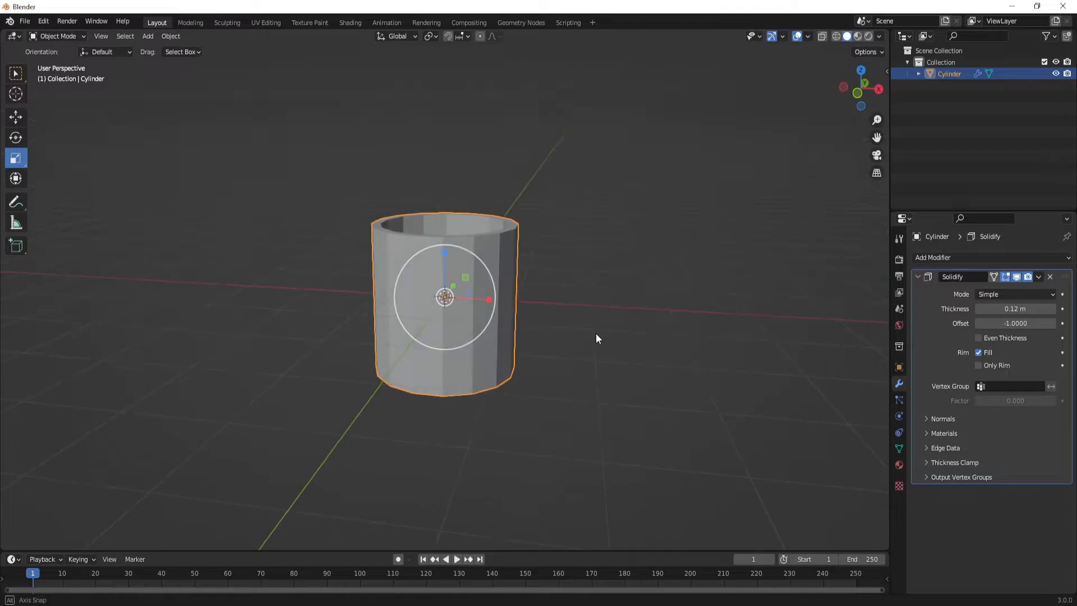
{"action": "left_click", "coordinate": [1038, 282]}
{"action": "left_click", "coordinate": [1028, 291]}
Add four horizontal loop cuts around the cup wall in Edit Mode, two near the rim and two near the base.
{"action": "middle_click_drag", "start_coordinate": [704, 298], "coordinate": [464, 281]}
{"action": "key", "text": "Tab"}
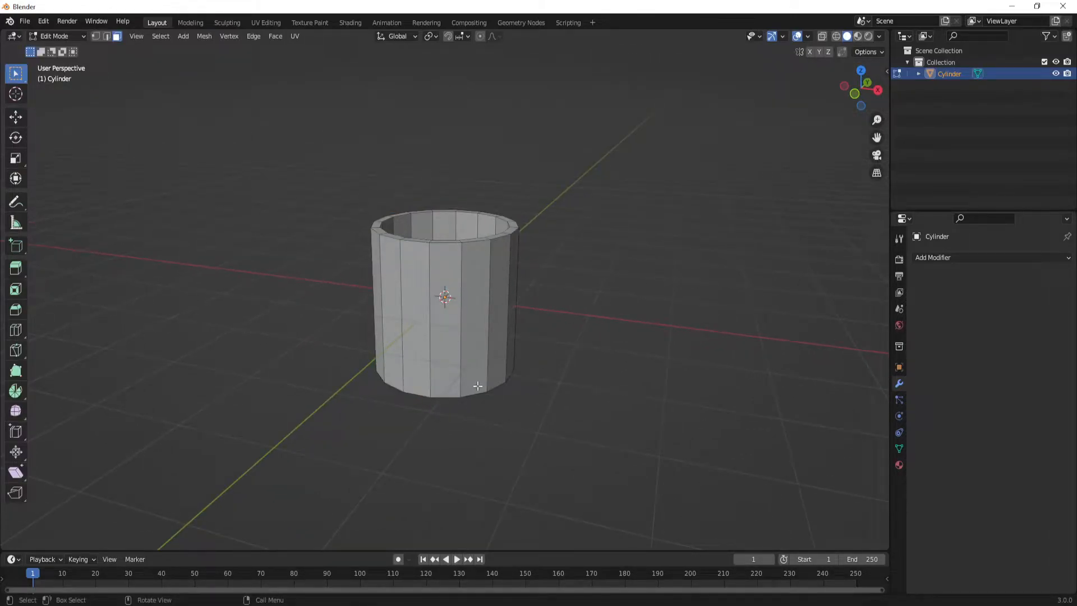
{"action": "left_click", "coordinate": [17, 329]}
{"action": "middle_click_drag", "start_coordinate": [524, 295], "coordinate": [512, 297]}
{"action": "key", "text": "2"}
{"action": "left_click_drag", "start_coordinate": [498, 306], "coordinate": [503, 271]}
{"action": "left_click_drag", "start_coordinate": [495, 312], "coordinate": [499, 268]}
{"action": "mouse_move", "coordinate": [489, 352]}
{"action": "left_mouse_down"}
{"action": "mouse_move", "coordinate": [494, 369]}
{"action": "mouse_move", "coordinate": [492, 354]}
{"action": "left_mouse_up"}
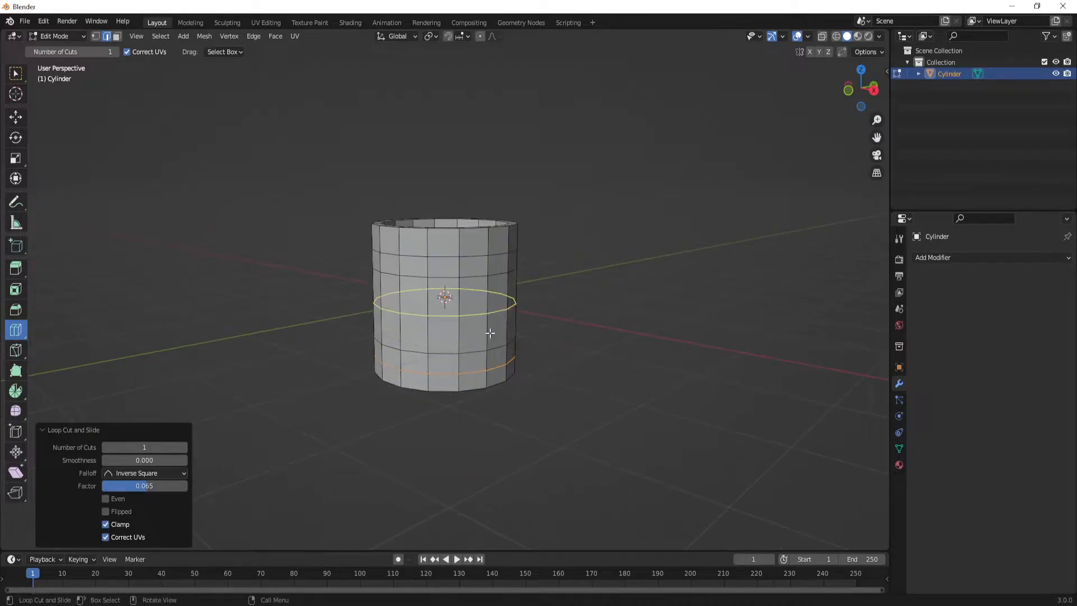
Extrude the upper and lower narrow faces of one wall column outward along their normals in three segments of about 0.159, 0.309 and 0.307 m.
{"action": "left_click", "coordinate": [16, 117]}
{"action": "middle_click_drag", "start_coordinate": [579, 312], "coordinate": [518, 365]}
{"action": "left_click", "coordinate": [450, 387]}
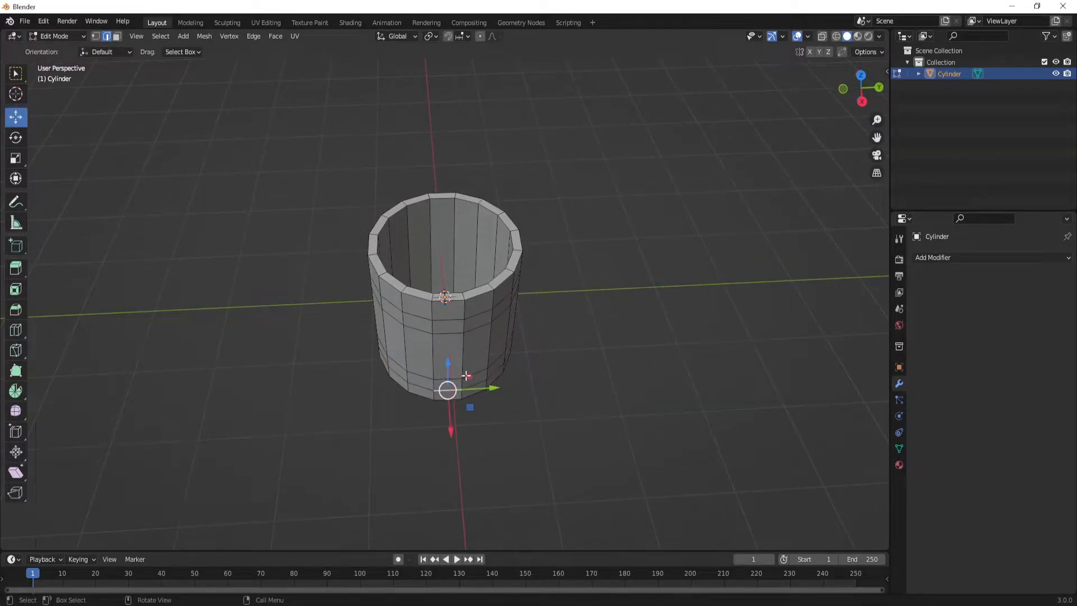
{"action": "left_click", "coordinate": [116, 36]}
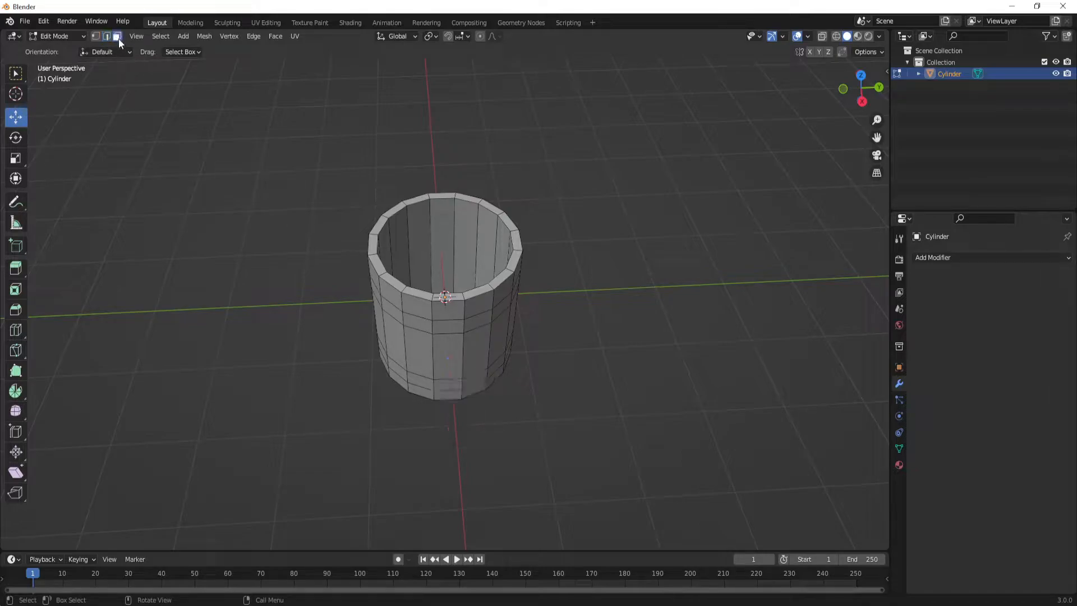
{"action": "left_click", "coordinate": [459, 389]}
{"action": "mouse_move", "coordinate": [459, 389]}
{"action": "middle_mouse_down"}
{"action": "mouse_move", "coordinate": [510, 365]}
{"action": "mouse_move", "coordinate": [512, 402]}
{"action": "mouse_move", "coordinate": [447, 392]}
{"action": "middle_mouse_up"}
{"action": "middle_click_drag", "start_coordinate": [477, 427], "coordinate": [639, 373]}
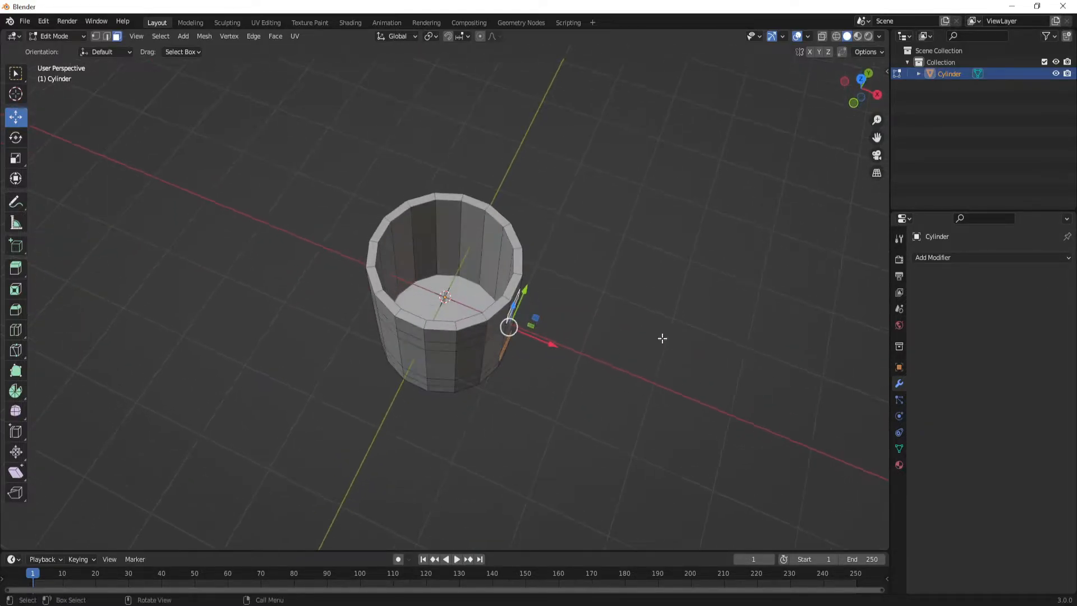
{"action": "left_click", "coordinate": [878, 95]}
{"action": "middle_click_drag", "start_coordinate": [419, 318], "coordinate": [337, 371]}
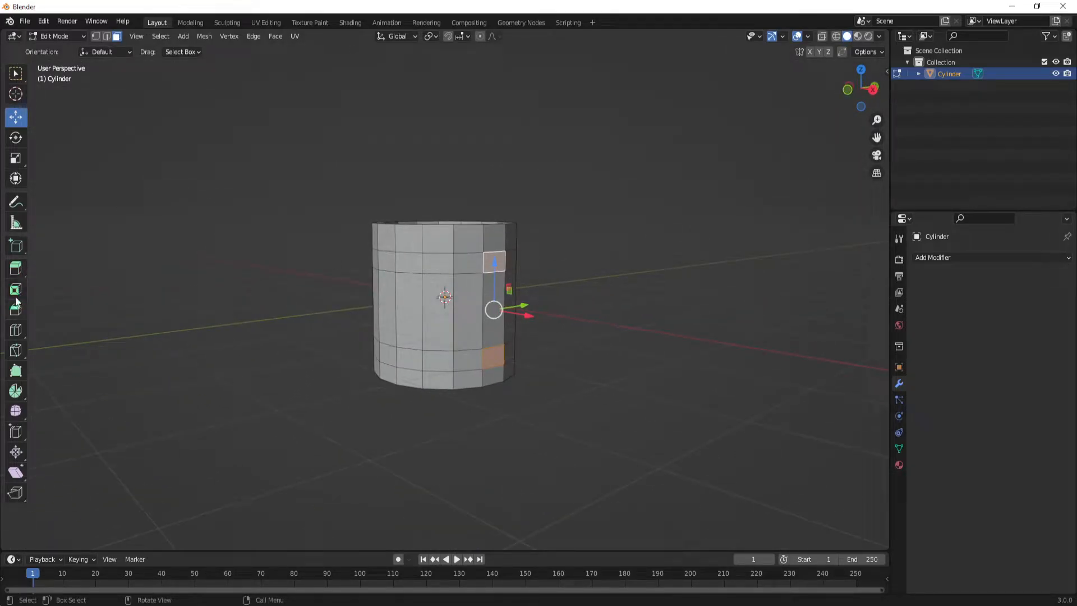
{"action": "left_click", "coordinate": [16, 268]}
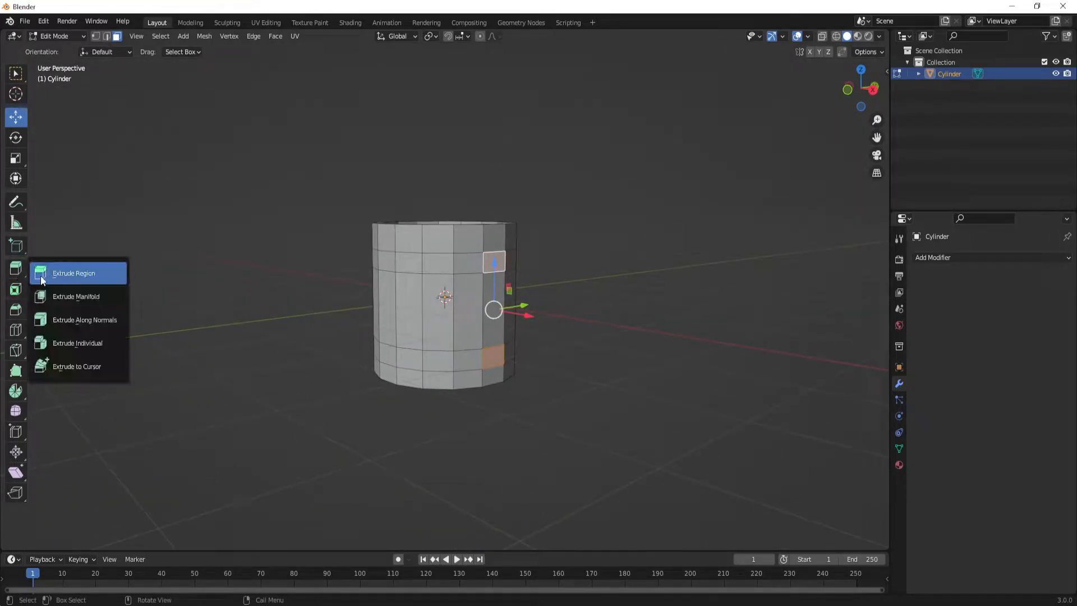
{"action": "left_click", "coordinate": [103, 327]}
{"action": "left_click_drag", "start_coordinate": [537, 319], "coordinate": [511, 316]}
{"action": "middle_click_drag", "start_coordinate": [538, 323], "coordinate": [577, 330]}
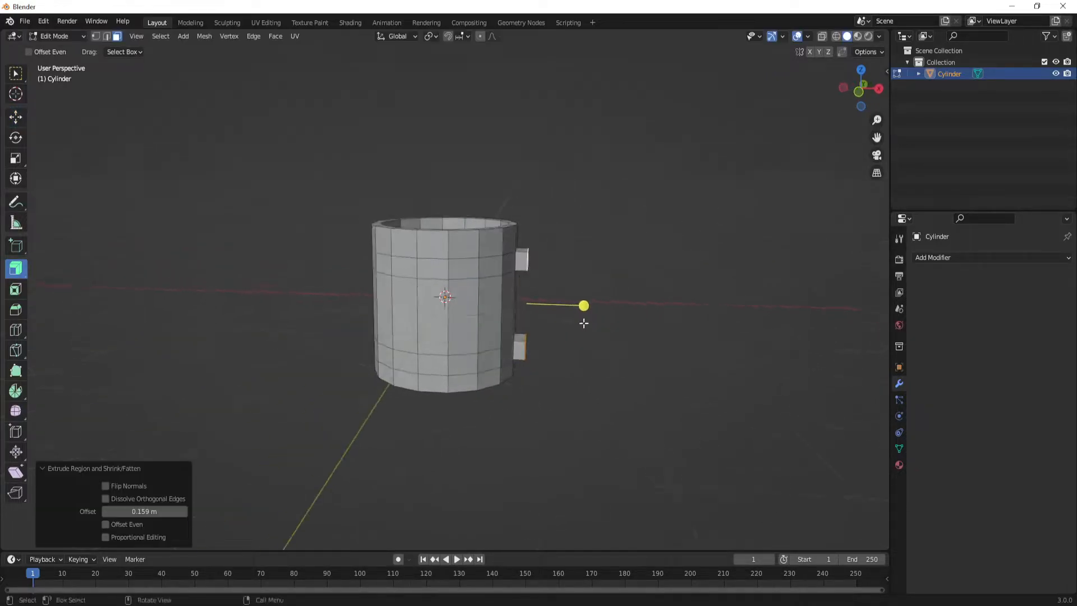
{"action": "mouse_move", "coordinate": [584, 305]}
{"action": "left_mouse_down"}
{"action": "mouse_move", "coordinate": [594, 305]}
{"action": "mouse_move", "coordinate": [548, 313]}
{"action": "mouse_move", "coordinate": [512, 284]}
{"action": "mouse_move", "coordinate": [583, 300]}
{"action": "mouse_move", "coordinate": [600, 283]}
{"action": "mouse_move", "coordinate": [560, 298]}
{"action": "mouse_move", "coordinate": [585, 297]}
{"action": "mouse_move", "coordinate": [571, 295]}
{"action": "left_mouse_up"}
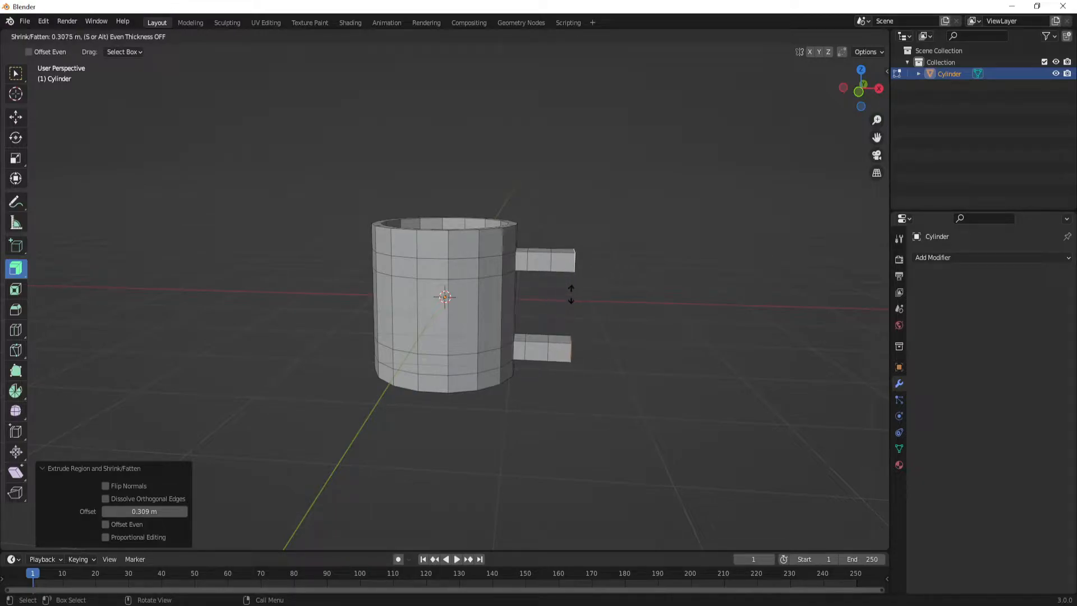
Bridge the facing inner faces at the outer ends of the upper and lower handle arms.
{"action": "middle_click_drag", "start_coordinate": [658, 314], "coordinate": [580, 331]}
{"action": "scroll", "coordinate": [588, 348], "scroll_direction": "up", "scroll_amount": 2}
{"action": "middle_click_drag", "start_coordinate": [634, 368], "coordinate": [581, 297], "text": "shift"}
{"action": "scroll", "coordinate": [555, 358], "scroll_direction": "up", "scroll_amount": 1}
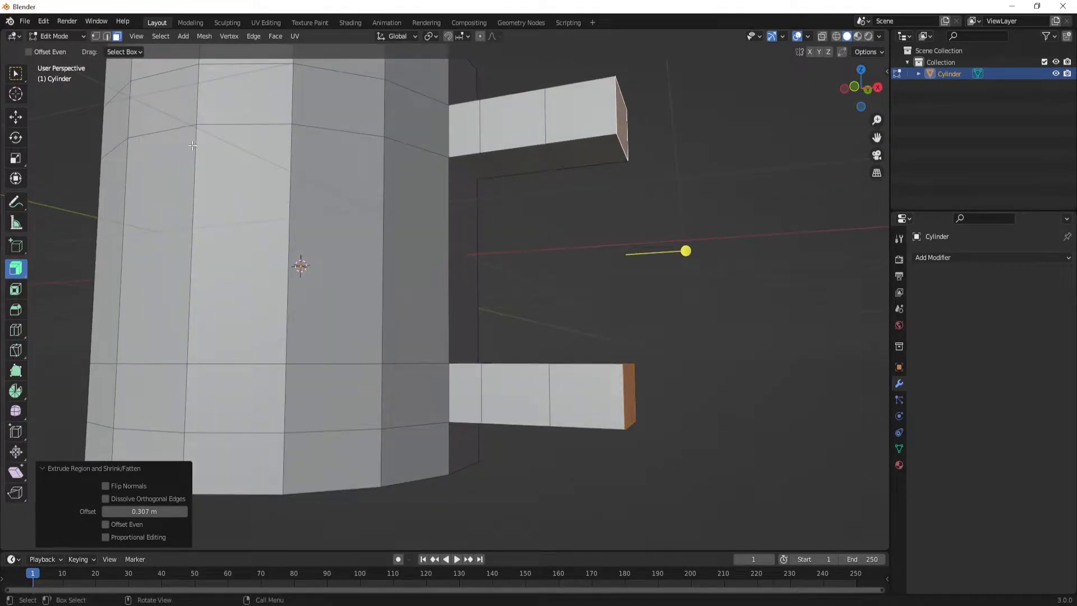
{"action": "left_click", "coordinate": [16, 116]}
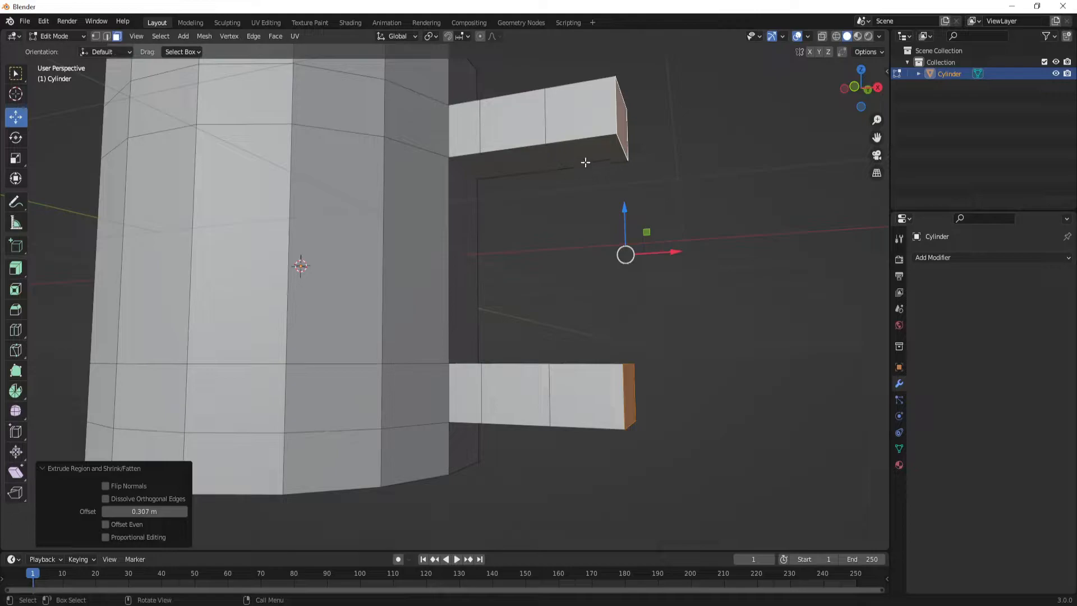
{"action": "left_click", "coordinate": [586, 164]}
{"action": "middle_click_drag", "start_coordinate": [636, 219], "coordinate": [625, 312]}
{"action": "left_click", "coordinate": [563, 431], "text": "shift"}
{"action": "middle_click_drag", "start_coordinate": [648, 371], "coordinate": [653, 288]}
{"action": "right_click", "coordinate": [653, 288]}
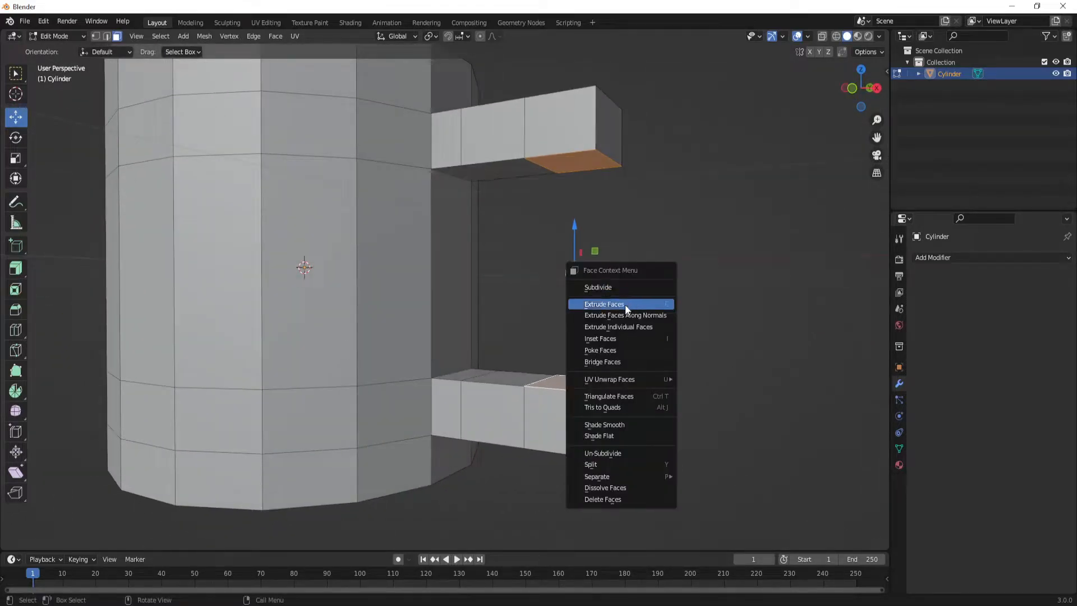
{"action": "left_click", "coordinate": [627, 366]}
Set the handle bridge's number of cuts to 2 and deselect the mesh.
{"action": "middle_click_drag", "start_coordinate": [665, 340], "coordinate": [555, 213]}
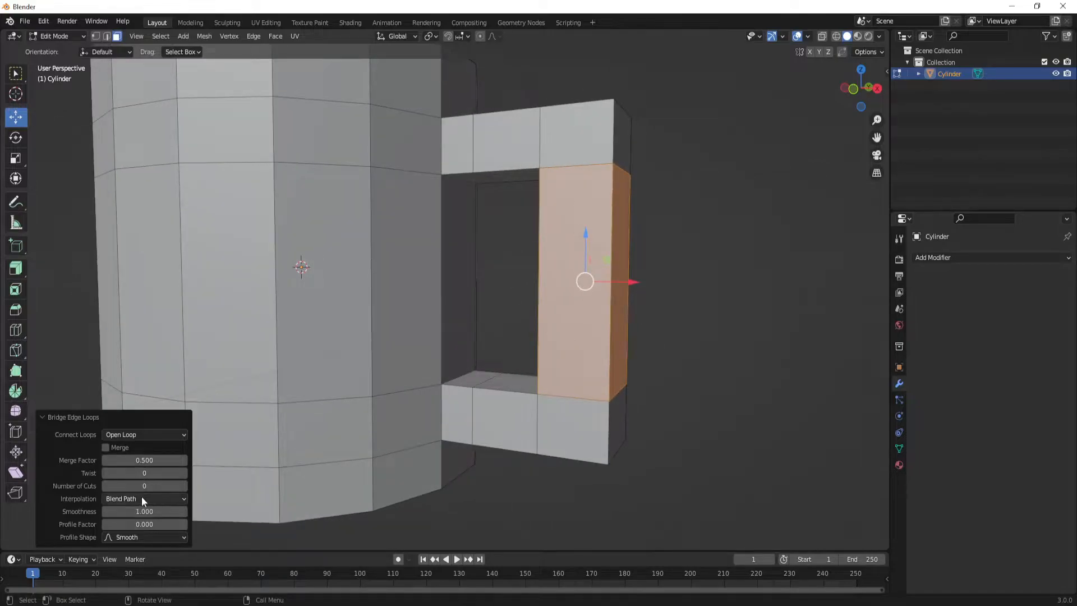
{"action": "left_click", "coordinate": [184, 486]}
{"action": "left_click", "coordinate": [184, 486]}
{"action": "left_click", "coordinate": [691, 286]}
{"action": "middle_click_drag", "start_coordinate": [690, 290], "coordinate": [649, 307]}
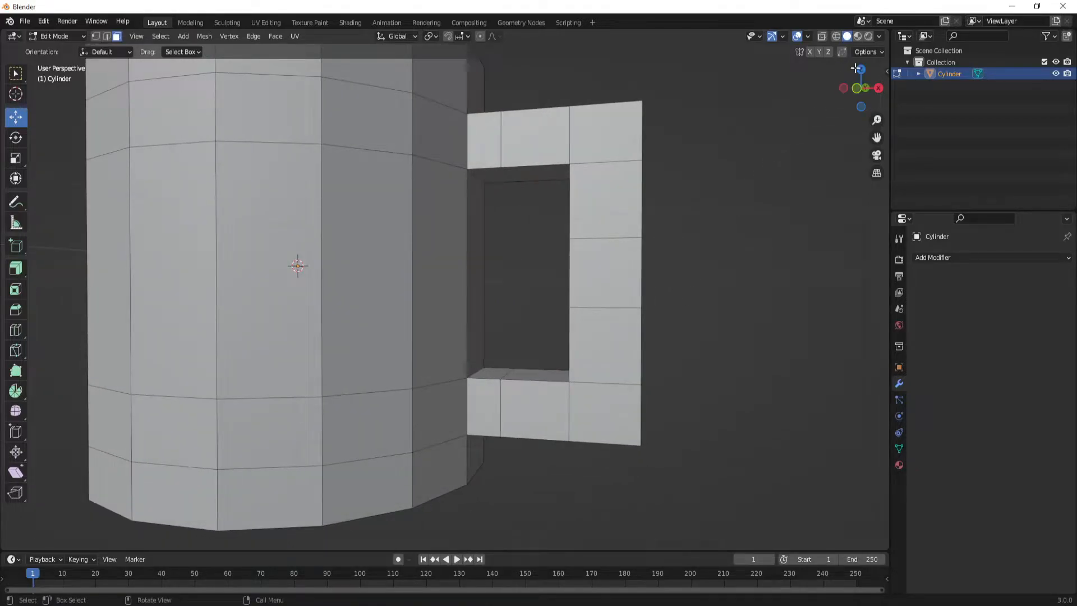
In front view with X-ray on, move the handle bridge's four middle vertex positions outward along X.
{"action": "left_click", "coordinate": [857, 88]}
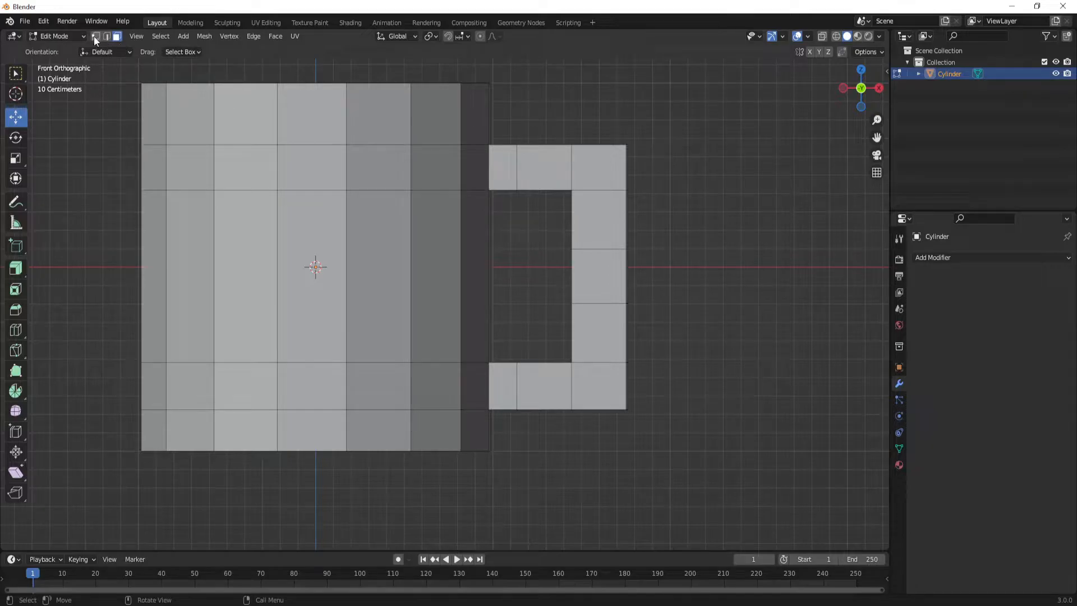
{"action": "left_click", "coordinate": [823, 38]}
{"action": "left_click_drag", "start_coordinate": [541, 231], "coordinate": [678, 315]}
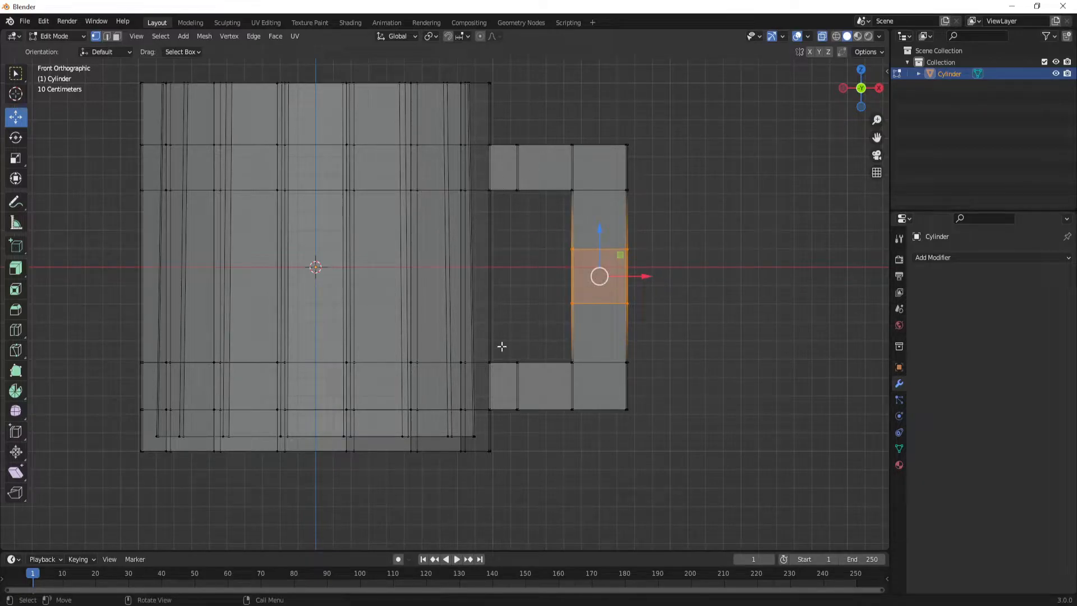
{"action": "left_click_drag", "start_coordinate": [644, 277], "coordinate": [665, 276]}
Move the handle's upper and lower outer corner vertices inward about 0.076 m along X and scale them to 0.832 along Z.
{"action": "left_click_drag", "start_coordinate": [620, 410], "coordinate": [627, 412]}
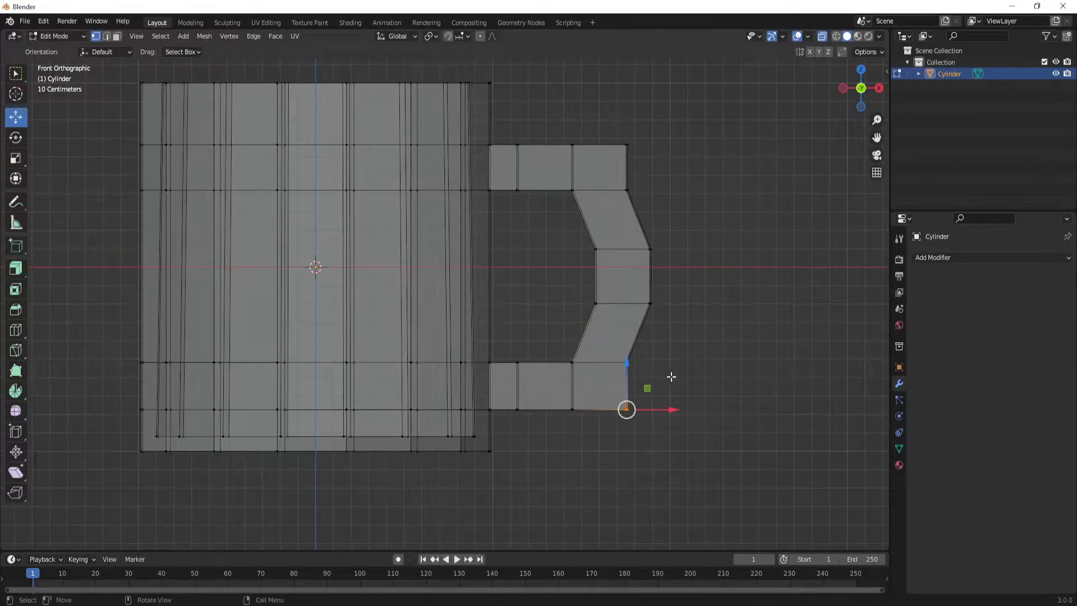
{"action": "left_click_drag", "start_coordinate": [613, 136], "coordinate": [675, 166], "text": "shift"}
{"action": "left_click_drag", "start_coordinate": [675, 278], "coordinate": [657, 276]}
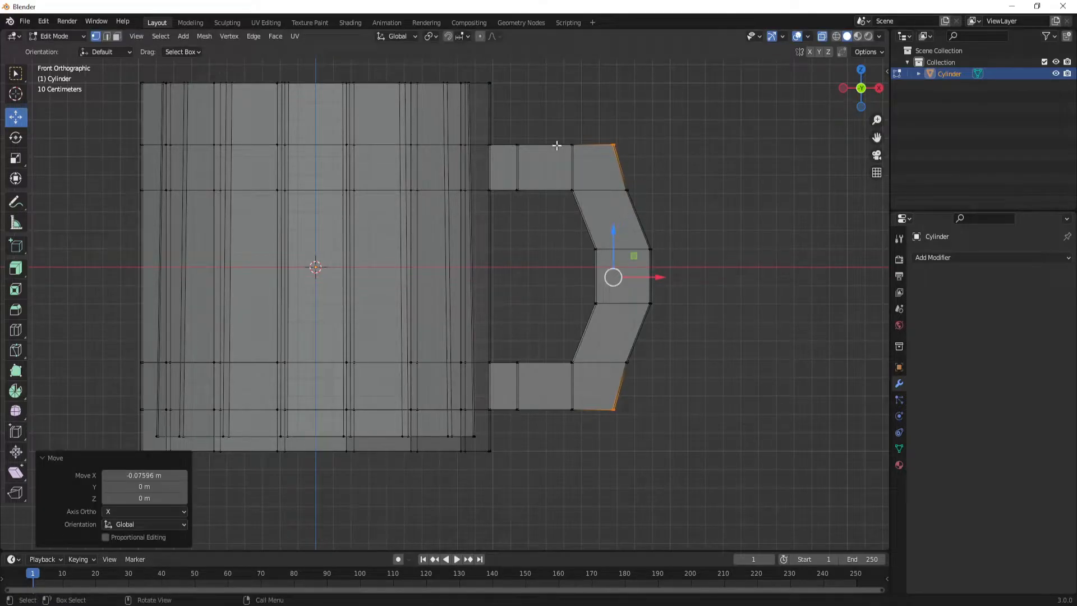
{"action": "left_click", "coordinate": [21, 159]}
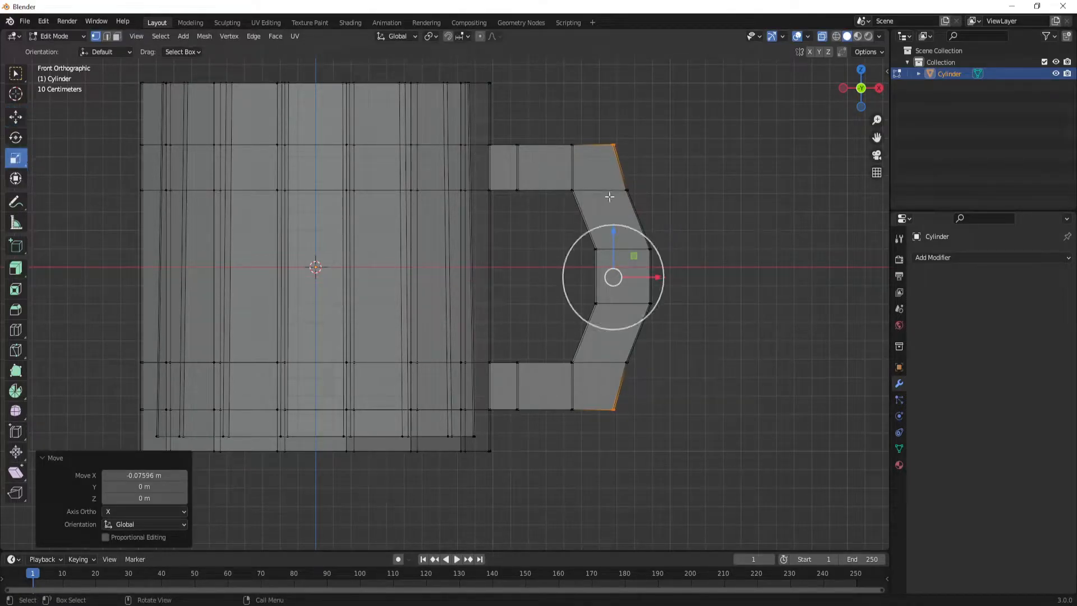
{"action": "left_click_drag", "start_coordinate": [613, 231], "coordinate": [610, 239]}
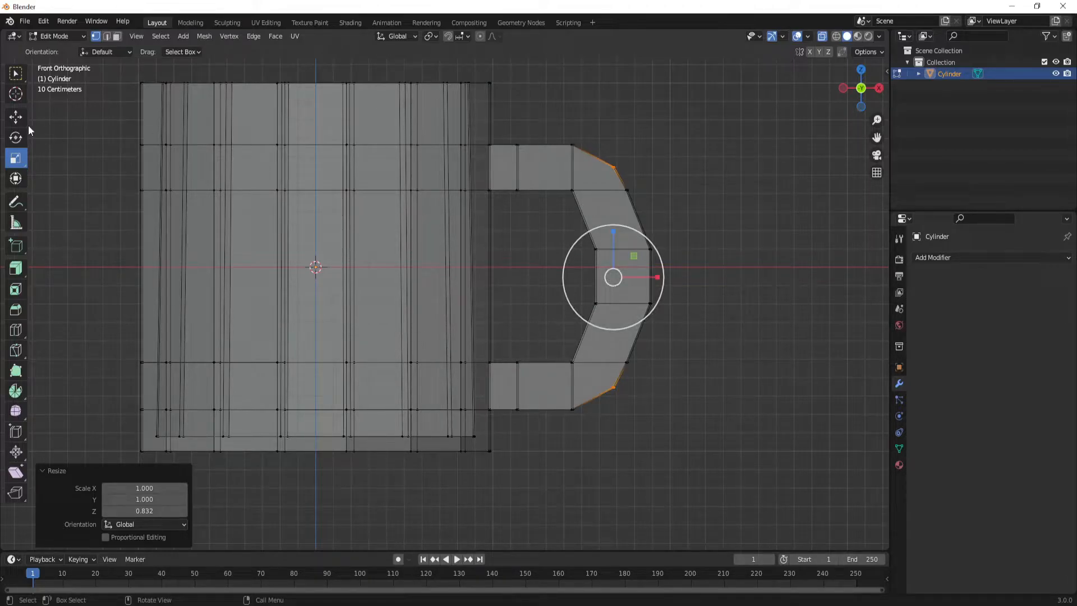
Raise the two free inner-edge vertices of the upper handle arm slightly along Z to thin the arm.
{"action": "left_click", "coordinate": [16, 117]}
{"action": "left_click", "coordinate": [558, 233]}
{"action": "left_click", "coordinate": [517, 191]}
{"action": "left_click_drag", "start_coordinate": [518, 146], "coordinate": [518, 137]}
{"action": "left_click", "coordinate": [566, 224]}
{"action": "left_click", "coordinate": [572, 189]}
{"action": "left_click_drag", "start_coordinate": [573, 184], "coordinate": [573, 175]}
{"action": "left_click", "coordinate": [537, 334]}
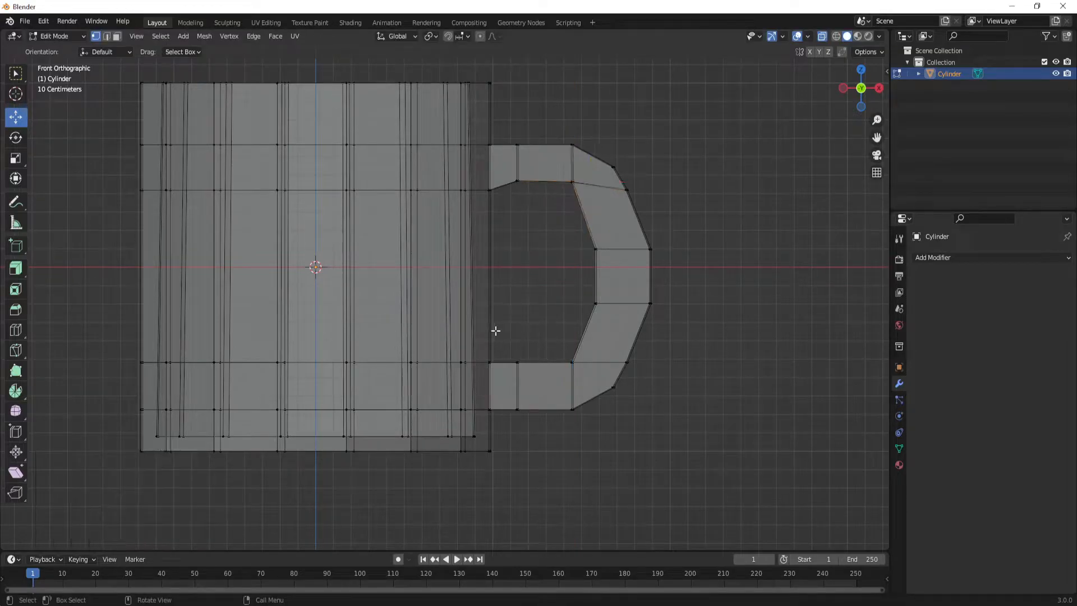
Lower the two free inner-edge vertices of the lower handle arm along Z, the one at the bend by about 0.044 m.
{"action": "left_click", "coordinate": [517, 362]}
{"action": "left_click_drag", "start_coordinate": [517, 330], "coordinate": [571, 341]}
{"action": "left_click", "coordinate": [581, 371]}
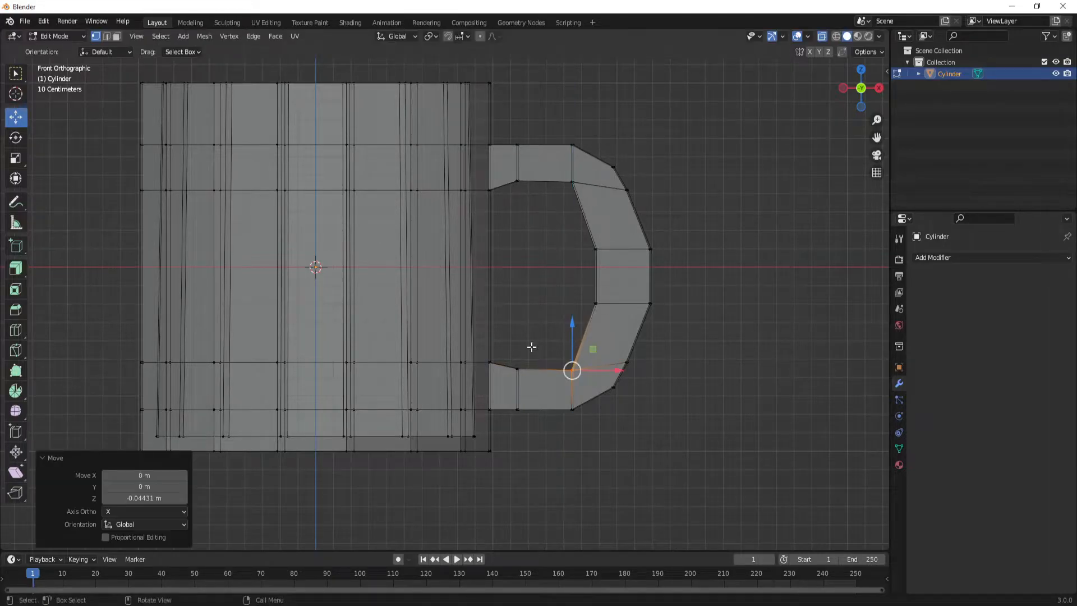
Return to Object Mode and turn off X-ray display.
{"action": "key", "text": "Tab"}
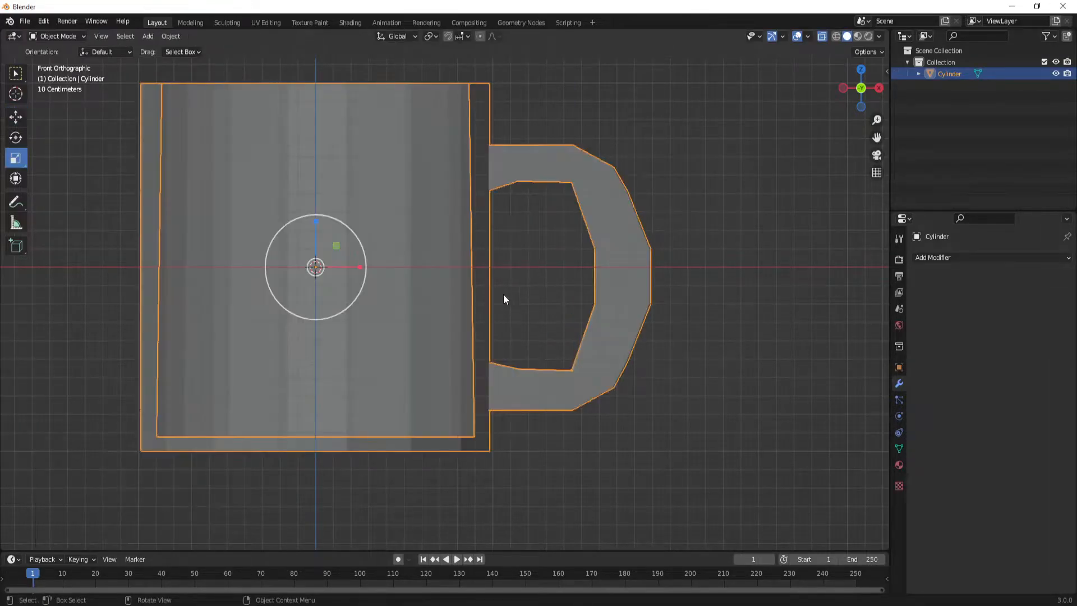
{"action": "middle_click_drag", "start_coordinate": [715, 270], "coordinate": [639, 312]}
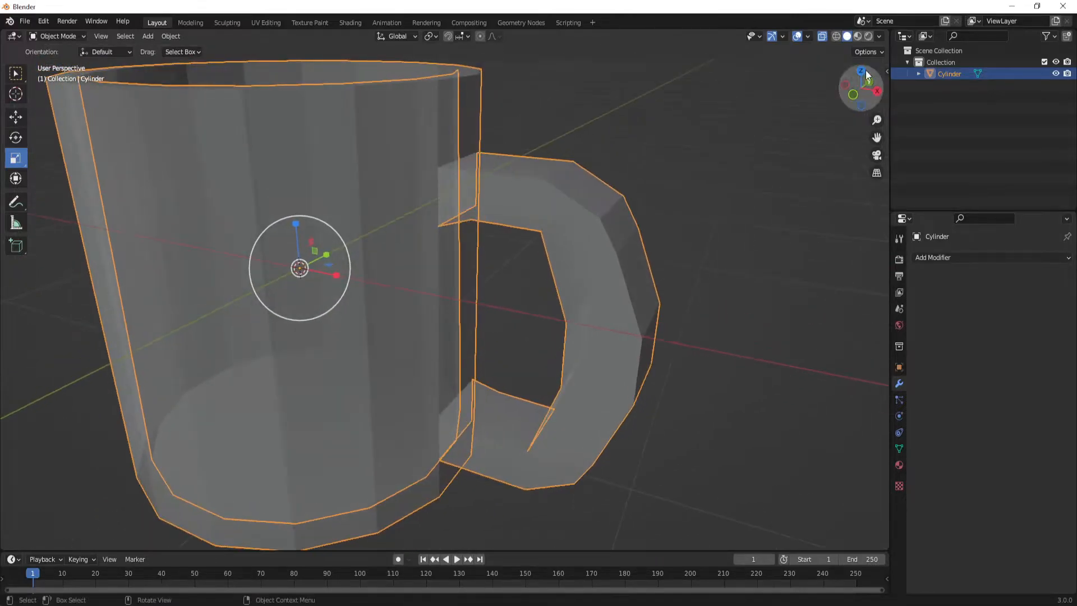
{"action": "left_click", "coordinate": [822, 37]}
{"action": "scroll", "coordinate": [466, 326], "scroll_direction": "down", "scroll_amount": 3}
{"action": "middle_click_drag", "start_coordinate": [465, 325], "coordinate": [493, 364]}
{"action": "scroll", "coordinate": [469, 315], "scroll_direction": "down", "scroll_amount": 2}
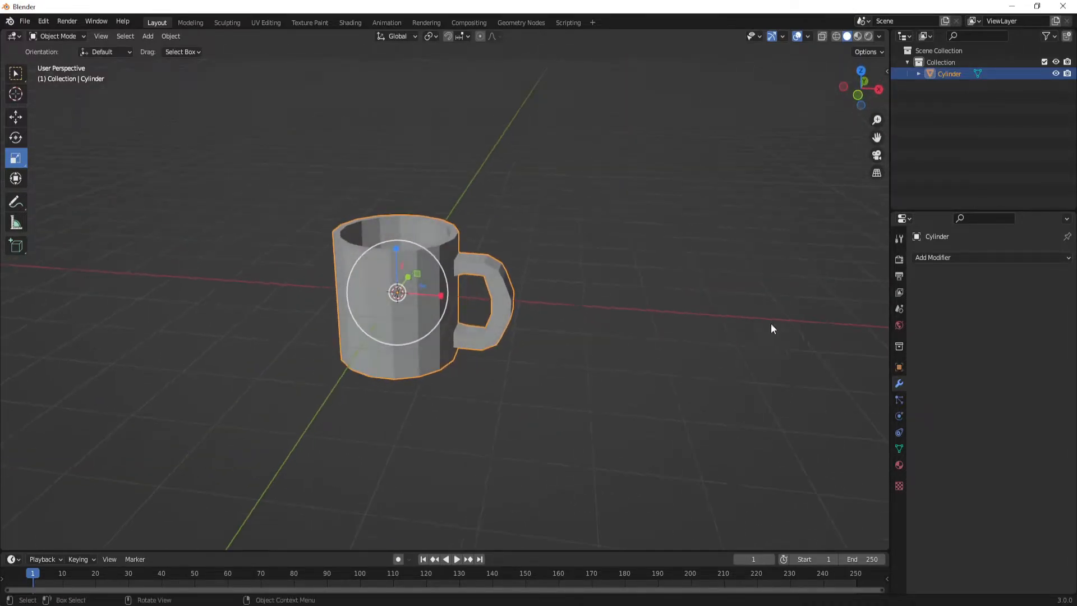
Add a Subdivision Surface modifier to the mug and shade it smooth.
{"action": "left_click", "coordinate": [948, 258]}
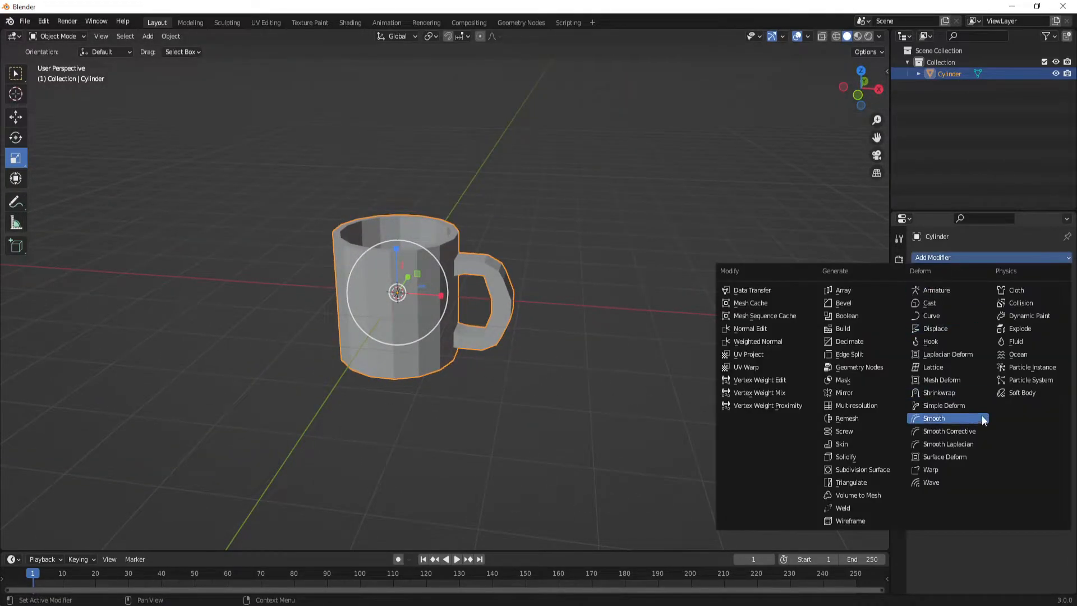
{"action": "left_click", "coordinate": [875, 469]}
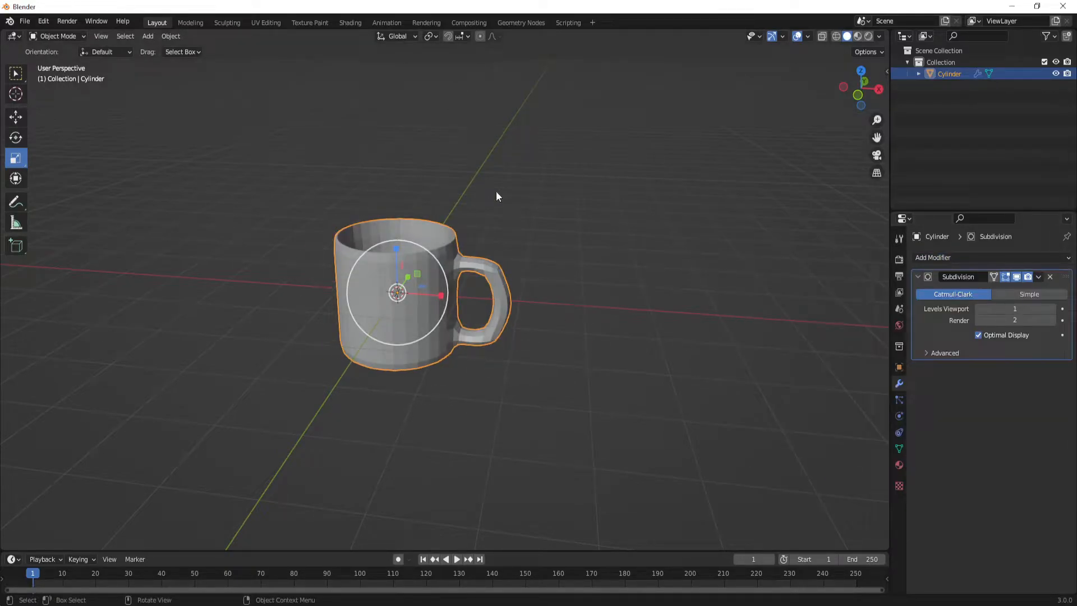
{"action": "middle_click_drag", "start_coordinate": [392, 228], "coordinate": [477, 293]}
{"action": "right_click", "coordinate": [479, 253]}
{"action": "key", "text": "Escape"}
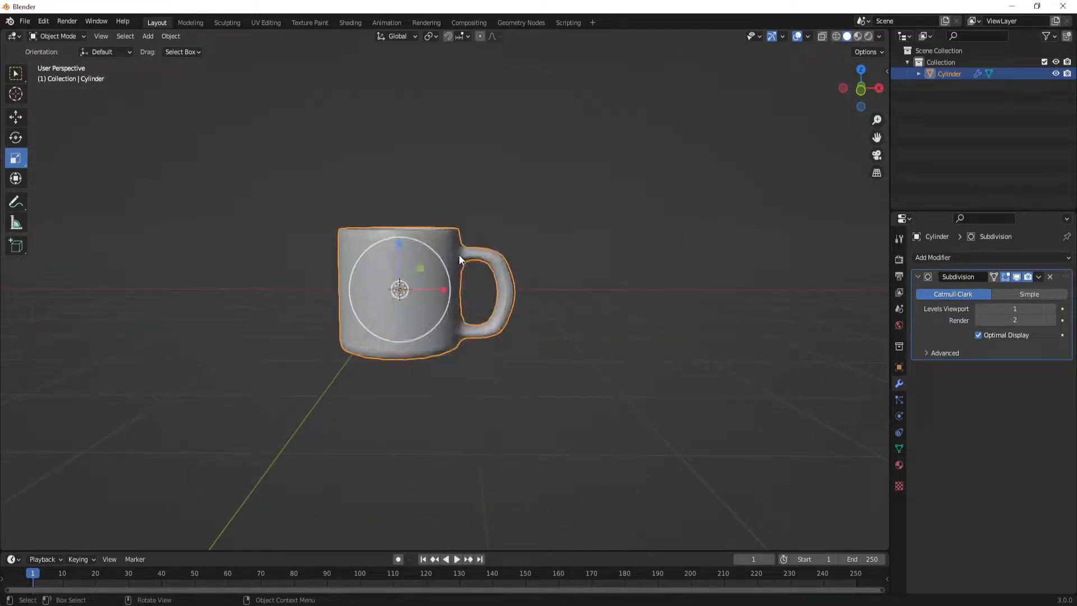
{"action": "right_click", "coordinate": [457, 248]}
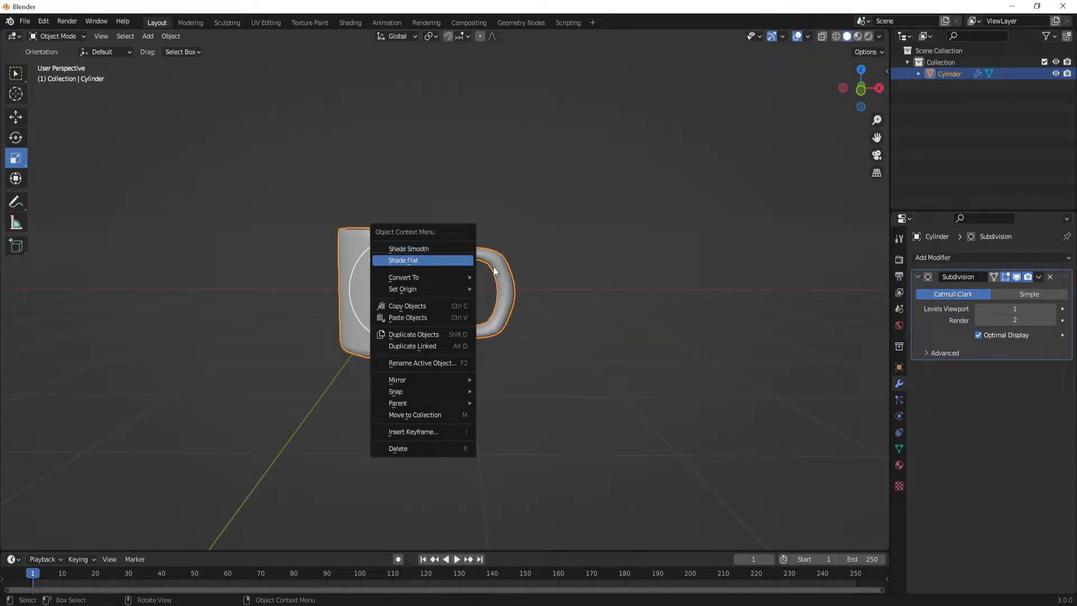
Try Auto Smooth at 30° on the mug's normals.
{"action": "left_click", "coordinate": [899, 449]}
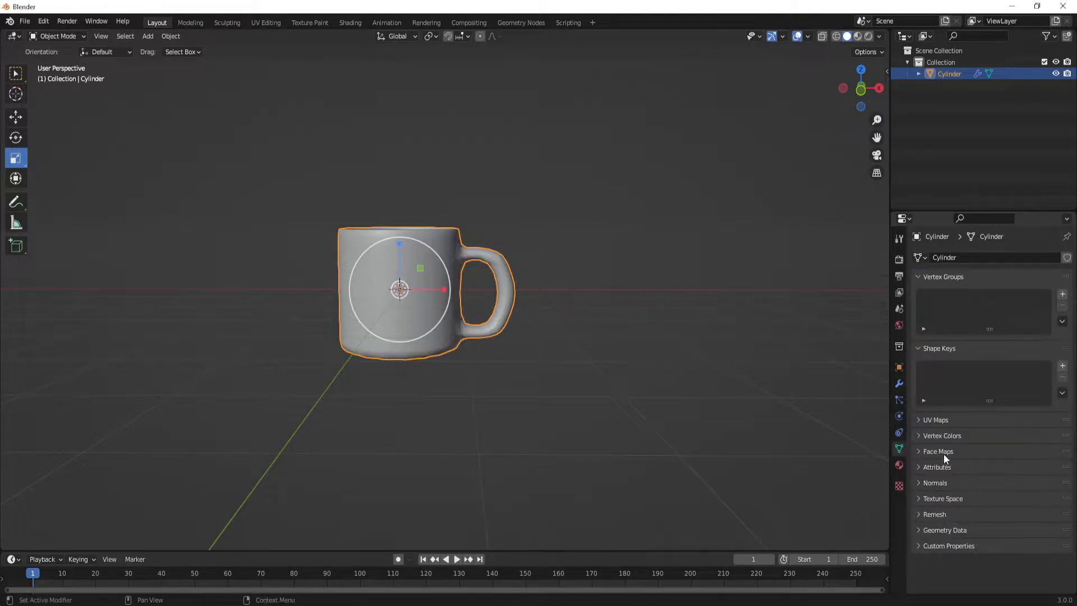
{"action": "left_click", "coordinate": [926, 482]}
{"action": "left_click", "coordinate": [978, 499]}
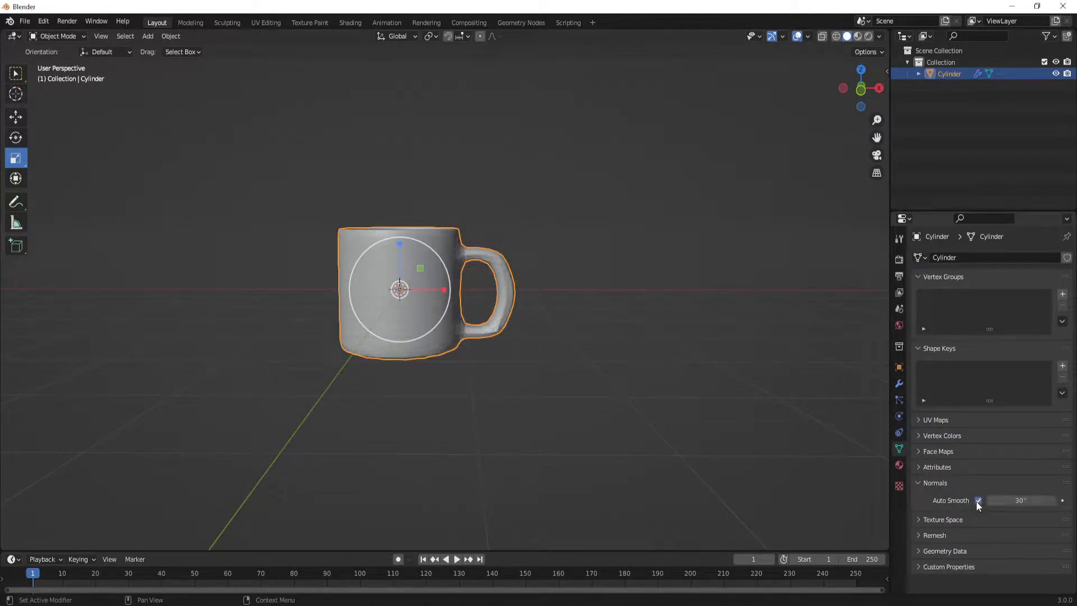
{"action": "left_click", "coordinate": [978, 500]}
{"action": "left_click", "coordinate": [978, 499]}
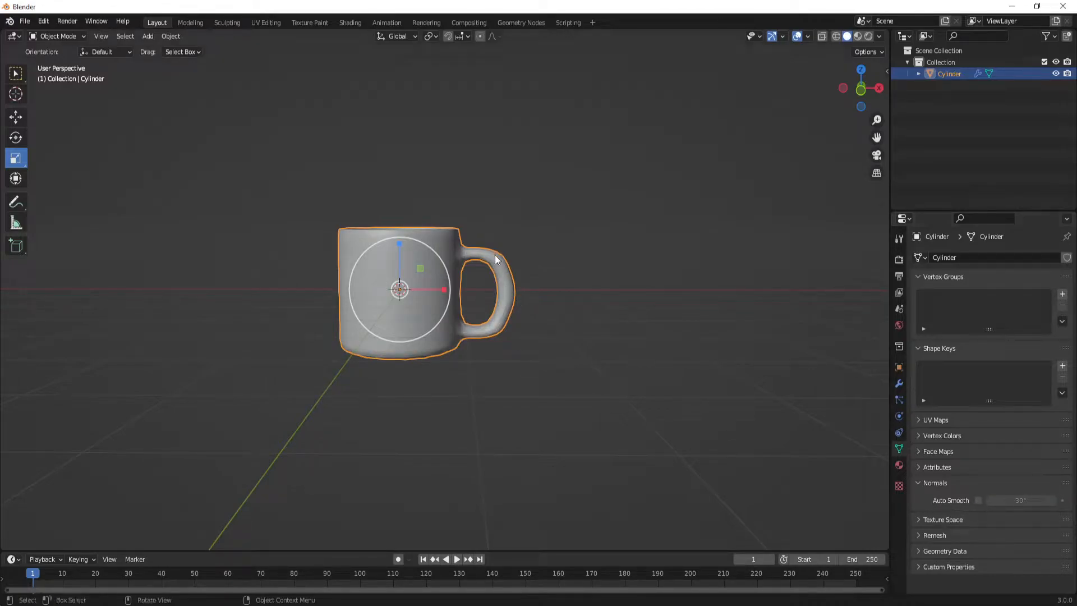
Disable the Subdivision modifier's viewport display and enter Edit Mode on the mug.
{"action": "middle_click_drag", "start_coordinate": [501, 266], "coordinate": [507, 334]}
{"action": "left_click", "coordinate": [805, 352]}
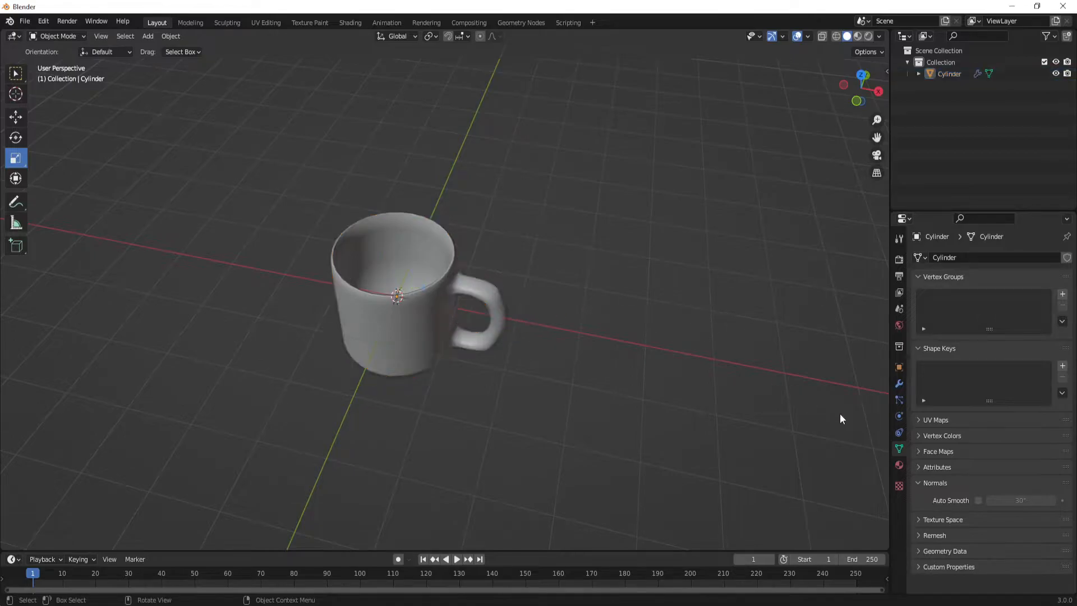
{"action": "left_click", "coordinate": [898, 383]}
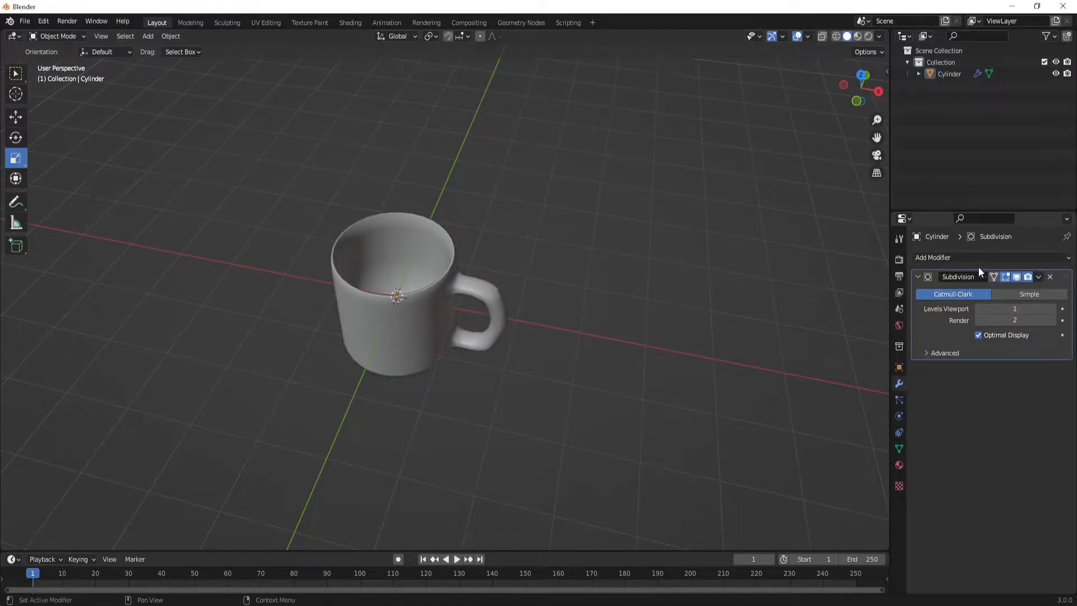
{"action": "left_click", "coordinate": [1017, 277]}
{"action": "middle_click_drag", "start_coordinate": [339, 286], "coordinate": [495, 410]}
{"action": "key", "text": "Tab"}
Select the mug's inner floor face in face select mode and undo a trial move of it.
{"action": "left_click", "coordinate": [116, 36]}
{"action": "left_click", "coordinate": [476, 386]}
{"action": "left_click_drag", "start_coordinate": [495, 410], "coordinate": [515, 318]}
{"action": "key", "text": "ctrl+z"}
{"action": "middle_click_drag", "start_coordinate": [526, 365], "coordinate": [505, 290]}
{"action": "scroll", "coordinate": [549, 438], "scroll_direction": "up", "scroll_amount": 3}
{"action": "middle_click_drag", "start_coordinate": [442, 247], "coordinate": [491, 402]}
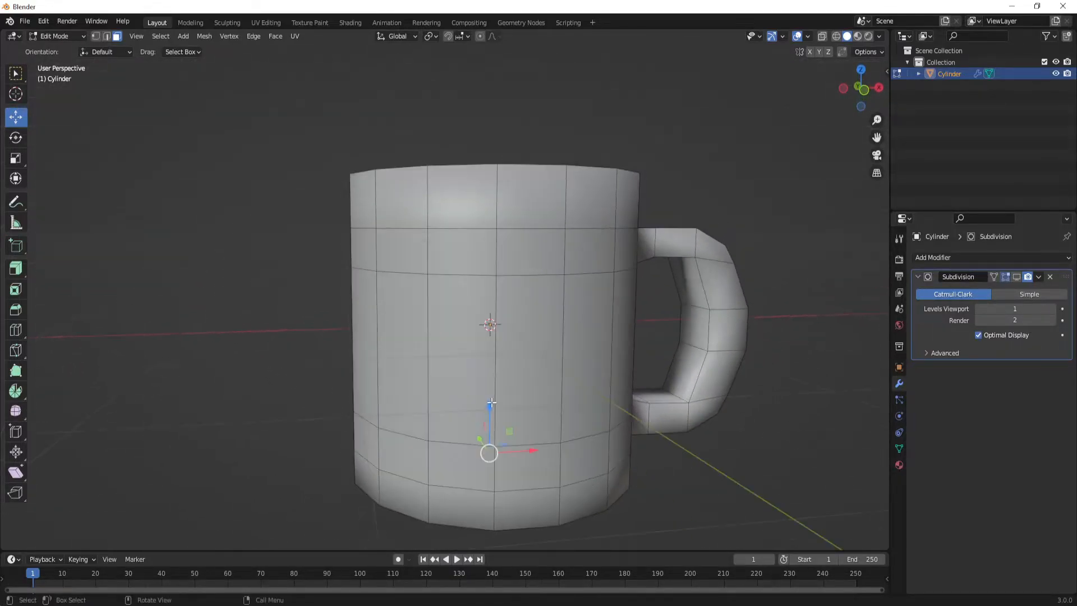
In wireframe display, raise the mug's inner floor face about 0.192 m and lower it again by about 0.072 m.
{"action": "left_click", "coordinate": [835, 36]}
{"action": "mouse_move", "coordinate": [656, 446]}
{"action": "middle_mouse_down"}
{"action": "mouse_move", "coordinate": [645, 428]}
{"action": "mouse_move", "coordinate": [530, 463]}
{"action": "middle_mouse_up"}
{"action": "left_click_drag", "start_coordinate": [501, 431], "coordinate": [512, 393]}
{"action": "middle_click_drag", "start_coordinate": [541, 484], "coordinate": [475, 498]}
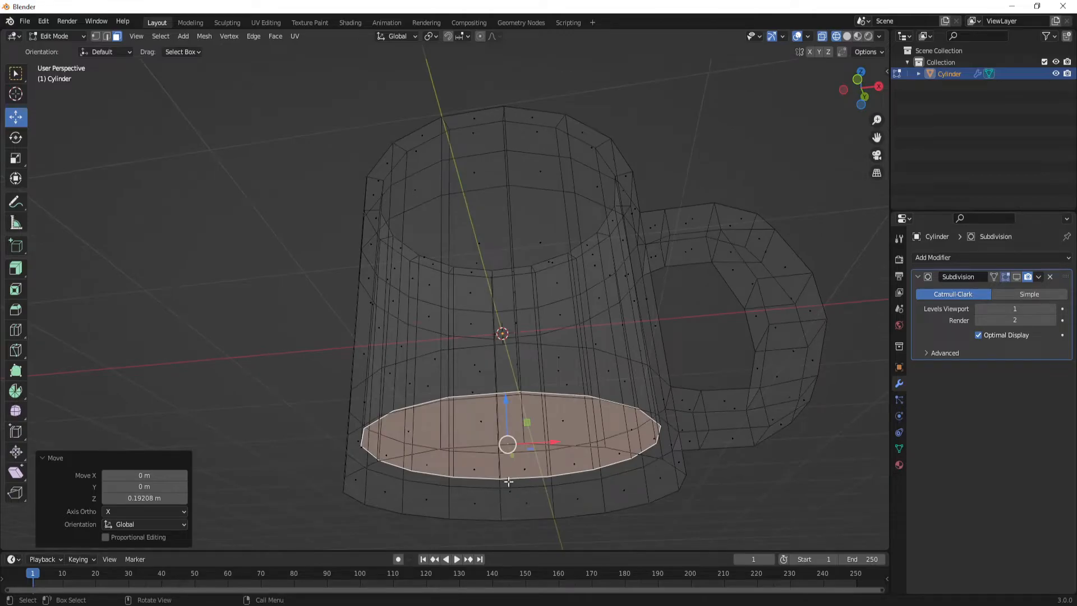
{"action": "middle_click_drag", "start_coordinate": [507, 437], "coordinate": [497, 418]}
{"action": "left_click_drag", "start_coordinate": [511, 426], "coordinate": [511, 445]}
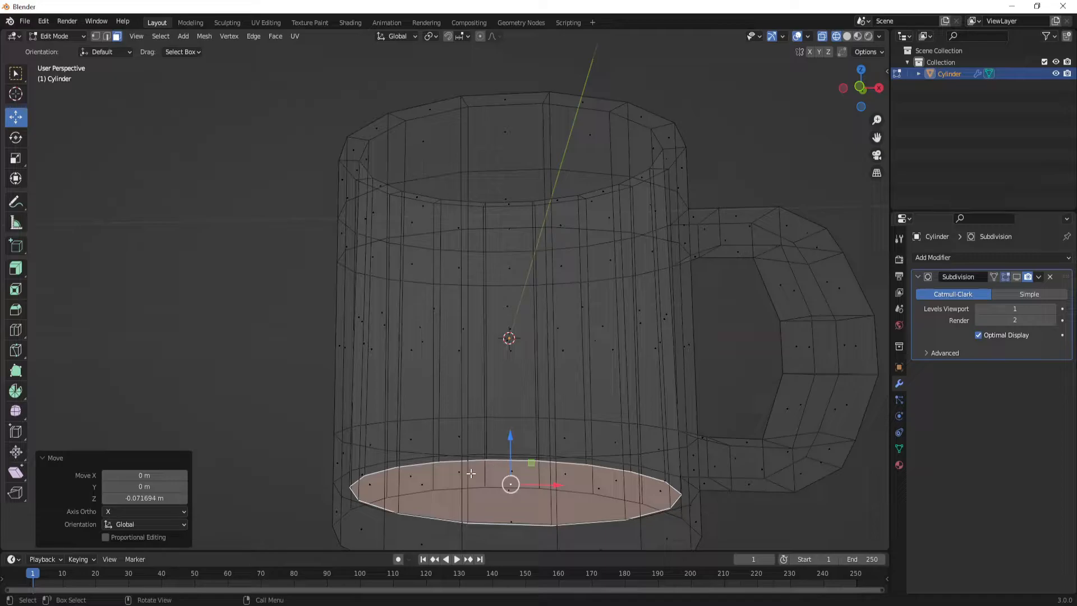
Extrude the mug's inner floor face and shift the new face slightly along Z.
{"action": "key", "text": "e"}
{"action": "right_click", "coordinate": [521, 445]}
{"action": "left_click_drag", "start_coordinate": [513, 434], "coordinate": [510, 445]}
Return to Object Mode, re-enable the Subdivision modifier's viewport display and switch to solid shading to inspect the mug's interior.
{"action": "key", "text": "Tab"}
{"action": "middle_click_drag", "start_coordinate": [574, 348], "coordinate": [588, 314]}
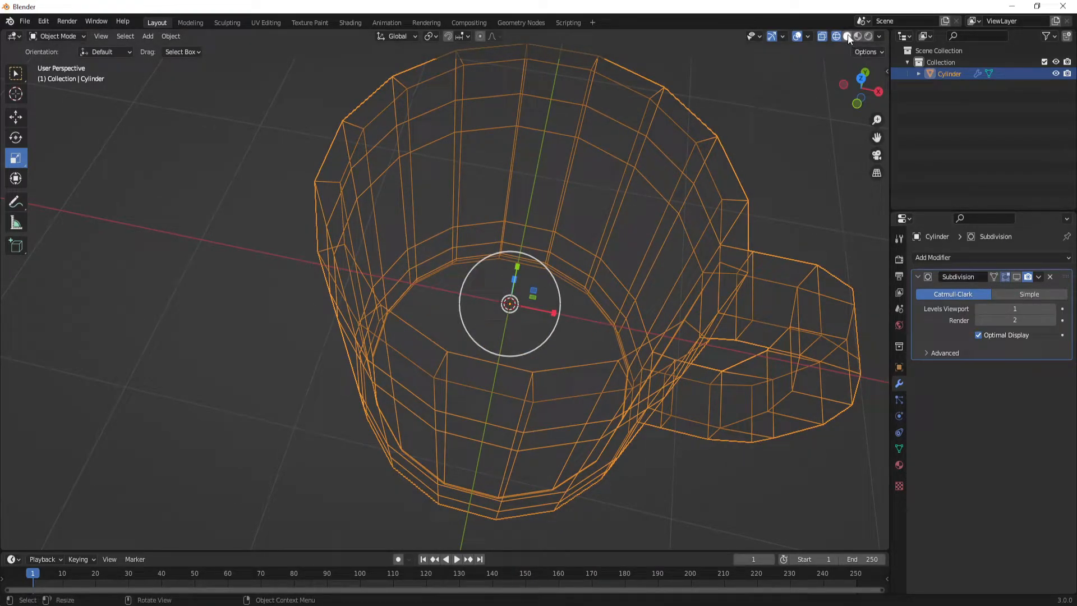
{"action": "left_click", "coordinate": [1015, 277]}
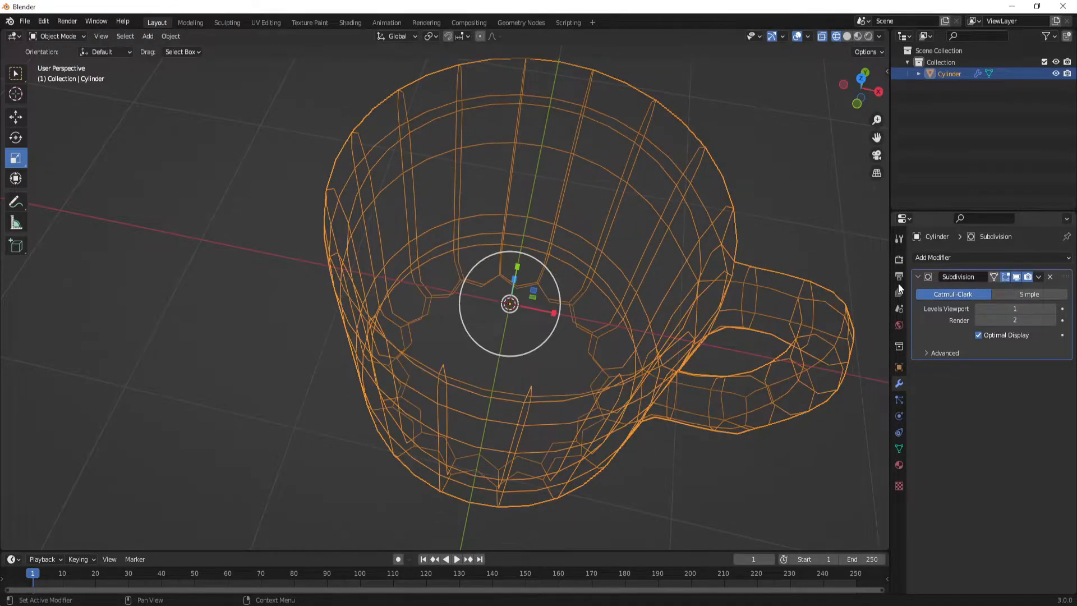
{"action": "left_click", "coordinate": [848, 37]}
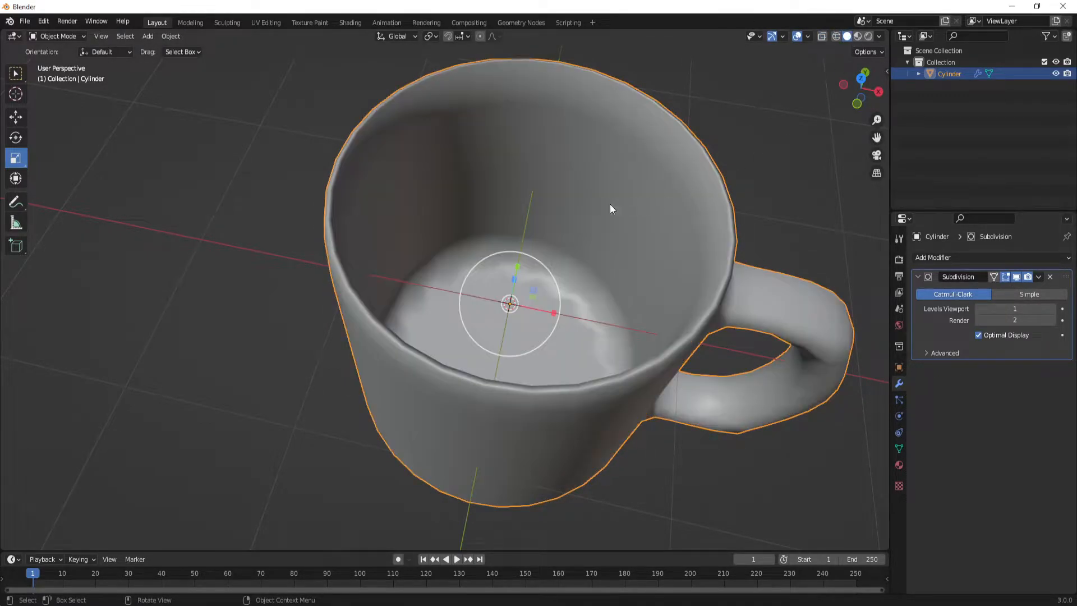
{"action": "middle_click_drag", "start_coordinate": [617, 208], "coordinate": [533, 253]}
{"action": "middle_click_drag", "start_coordinate": [634, 311], "coordinate": [550, 305]}
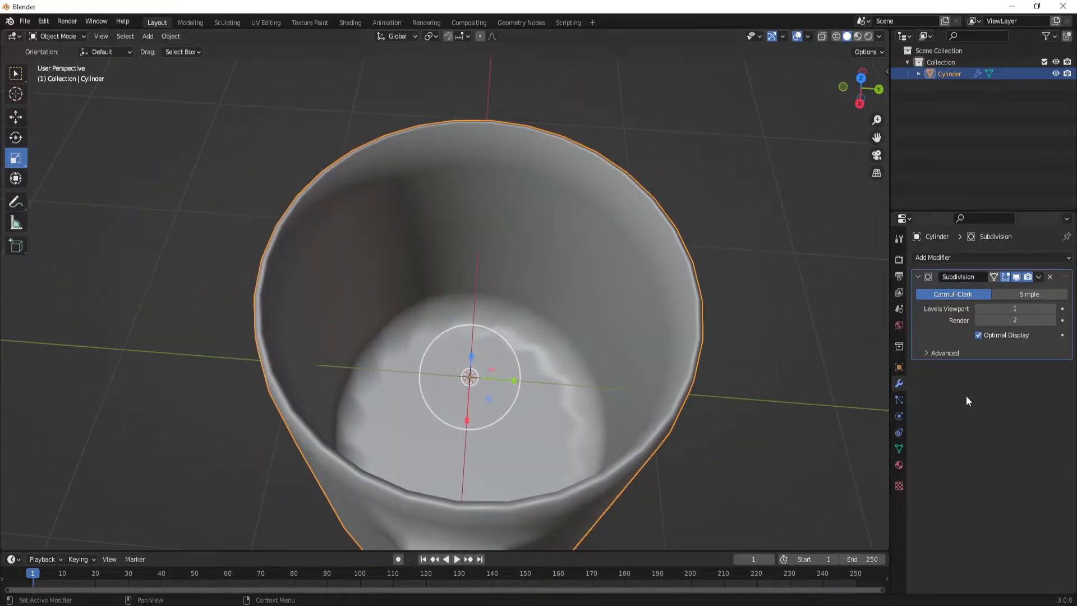
In Edit Mode, select the mug's outer bottom face and inset it twice, by about 0.056 m and about 0.036 m.
{"action": "key", "text": "Tab"}
{"action": "middle_click_drag", "start_coordinate": [540, 373], "coordinate": [587, 273]}
{"action": "middle_click_drag", "start_coordinate": [549, 335], "coordinate": [502, 342]}
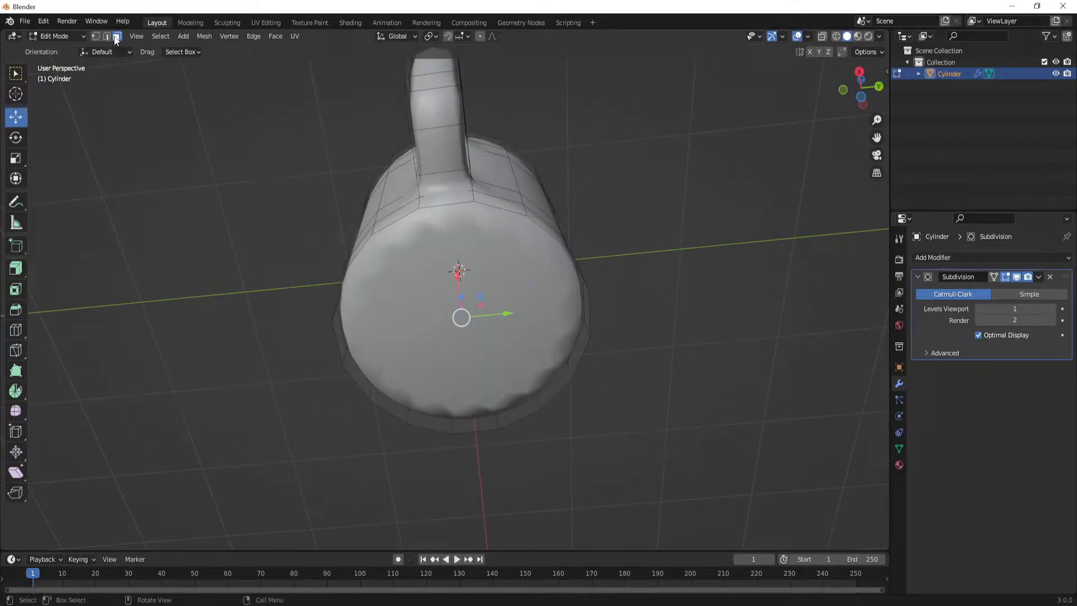
{"action": "left_click", "coordinate": [473, 339]}
{"action": "middle_click_drag", "start_coordinate": [472, 339], "coordinate": [348, 342]}
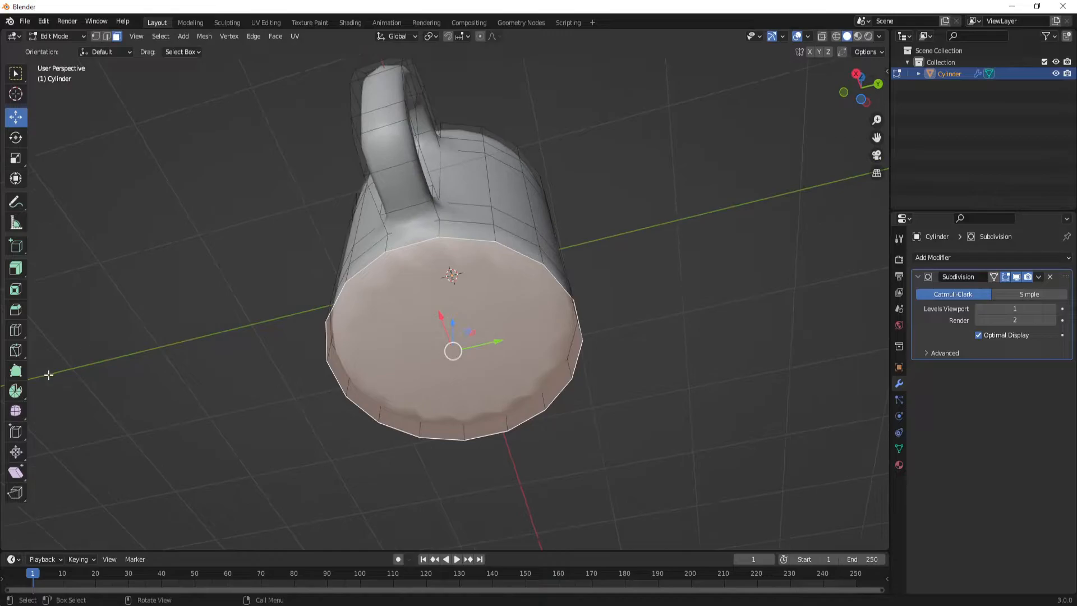
{"action": "left_click", "coordinate": [15, 289]}
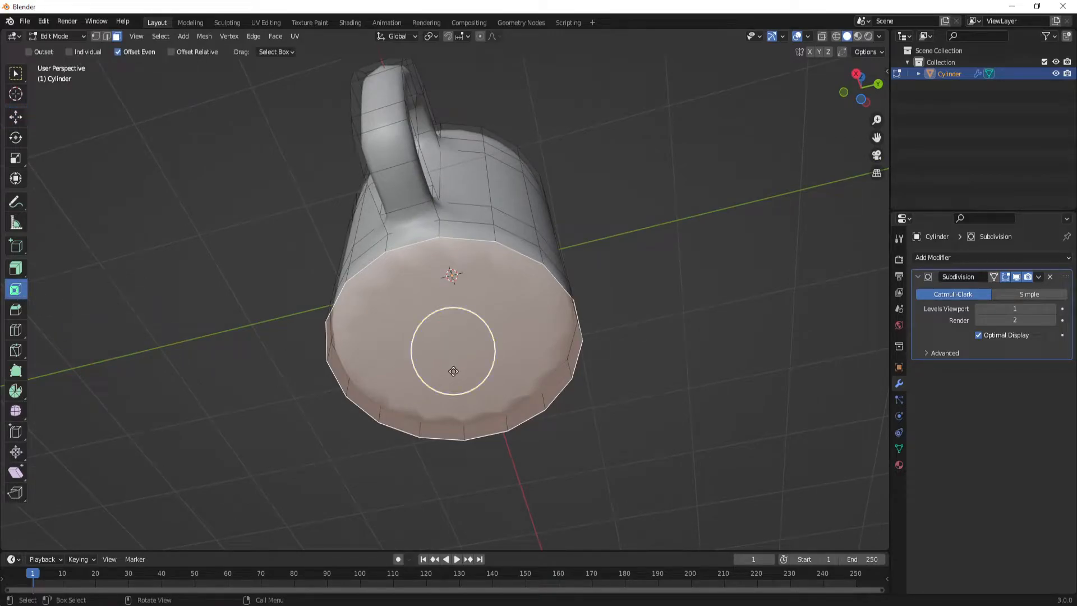
{"action": "left_click_drag", "start_coordinate": [493, 339], "coordinate": [381, 305]}
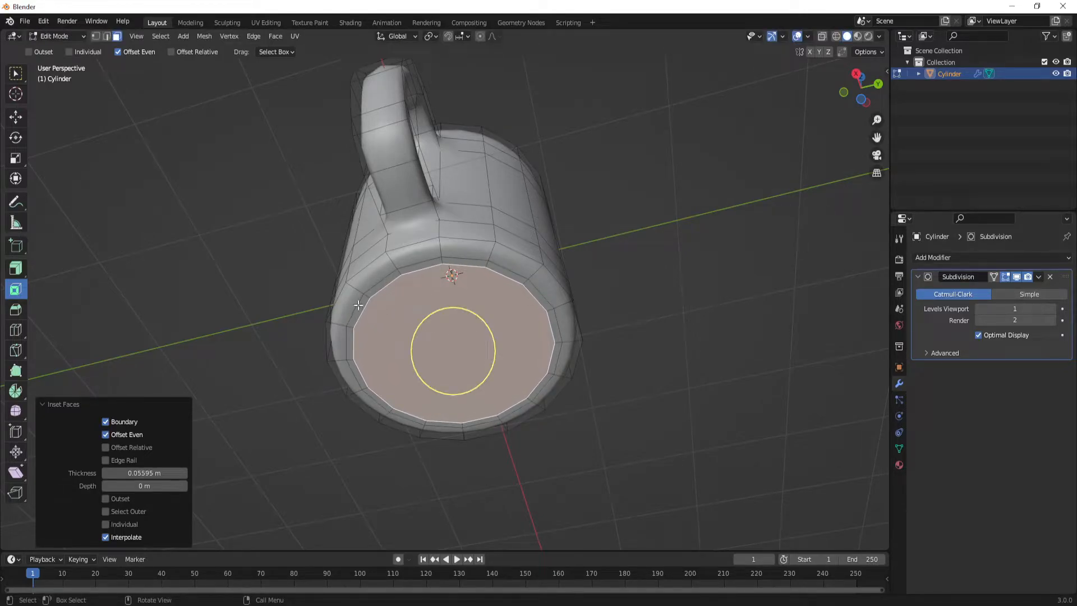
{"action": "left_click_drag", "start_coordinate": [489, 330], "coordinate": [479, 351]}
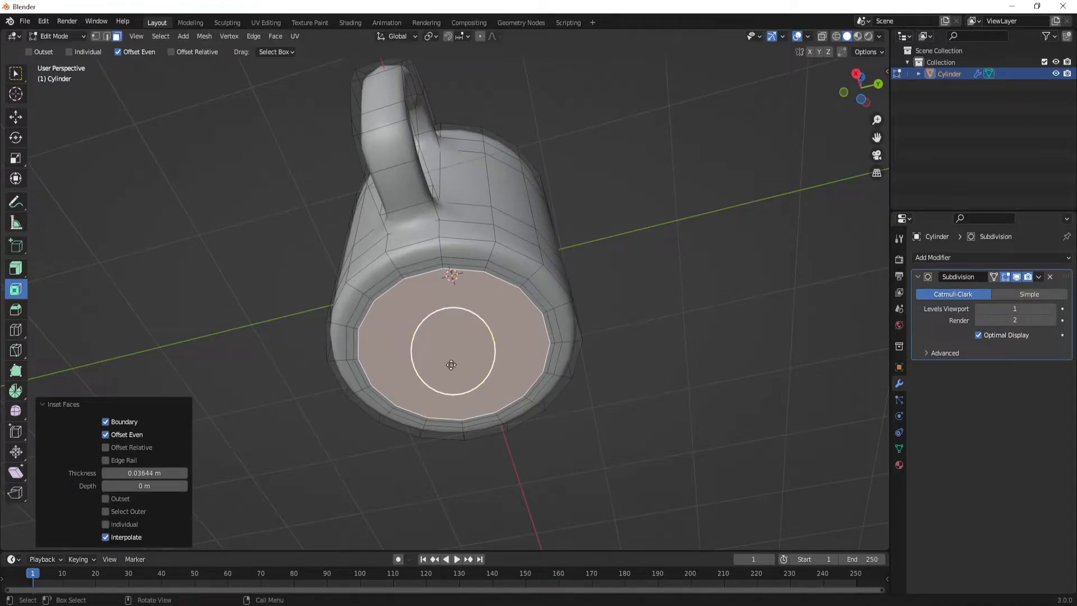
Extrude the central bottom face inward about 0.096 m and the narrow ring of faces around it outward about 0.091 m to form a foot.
{"action": "left_click", "coordinate": [16, 268]}
{"action": "mouse_move", "coordinate": [452, 393]}
{"action": "left_mouse_down"}
{"action": "mouse_move", "coordinate": [452, 373]}
{"action": "mouse_move", "coordinate": [443, 399]}
{"action": "left_mouse_up"}
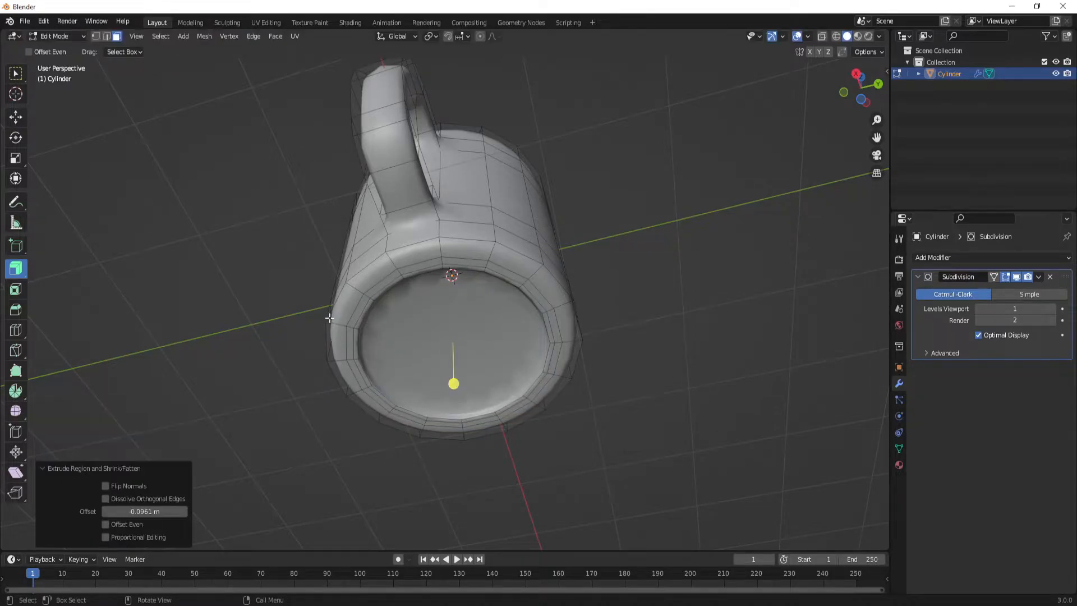
{"action": "left_click", "coordinate": [351, 341]}
{"action": "scroll", "coordinate": [318, 344], "scroll_direction": "up", "scroll_amount": 3}
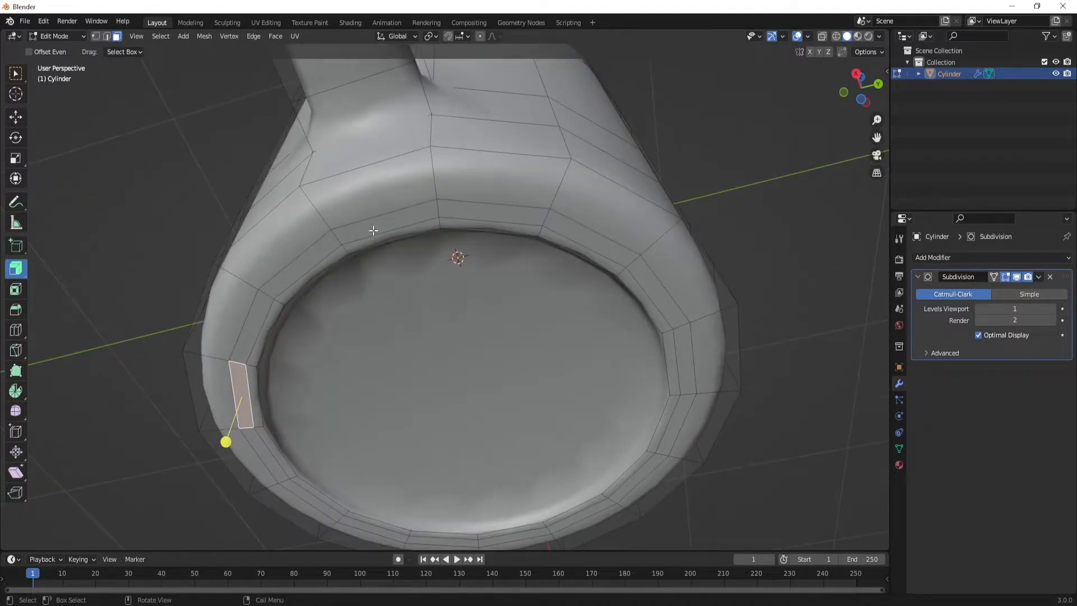
{"action": "left_click", "coordinate": [237, 362], "text": "alt"}
{"action": "left_click_drag", "start_coordinate": [463, 457], "coordinate": [469, 441]}
{"action": "middle_click_drag", "start_coordinate": [469, 441], "coordinate": [455, 419]}
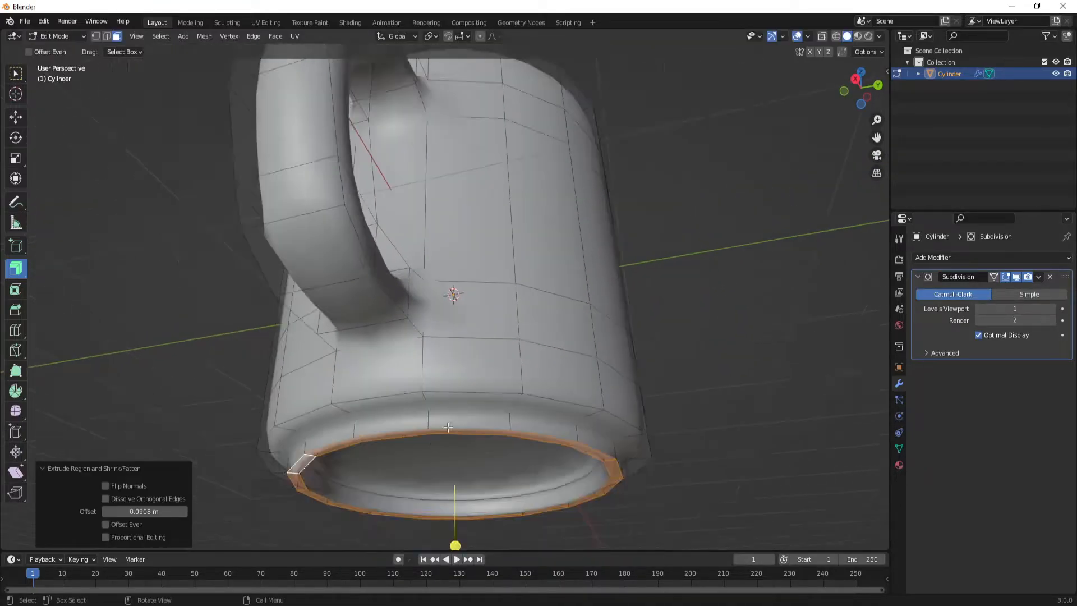
Select the outer edge loop at the base of the mug's wall and raise it about 0.105 m along Z.
{"action": "left_click", "coordinate": [16, 116]}
{"action": "left_click", "coordinate": [106, 36]}
{"action": "left_click", "coordinate": [301, 418], "text": "alt"}
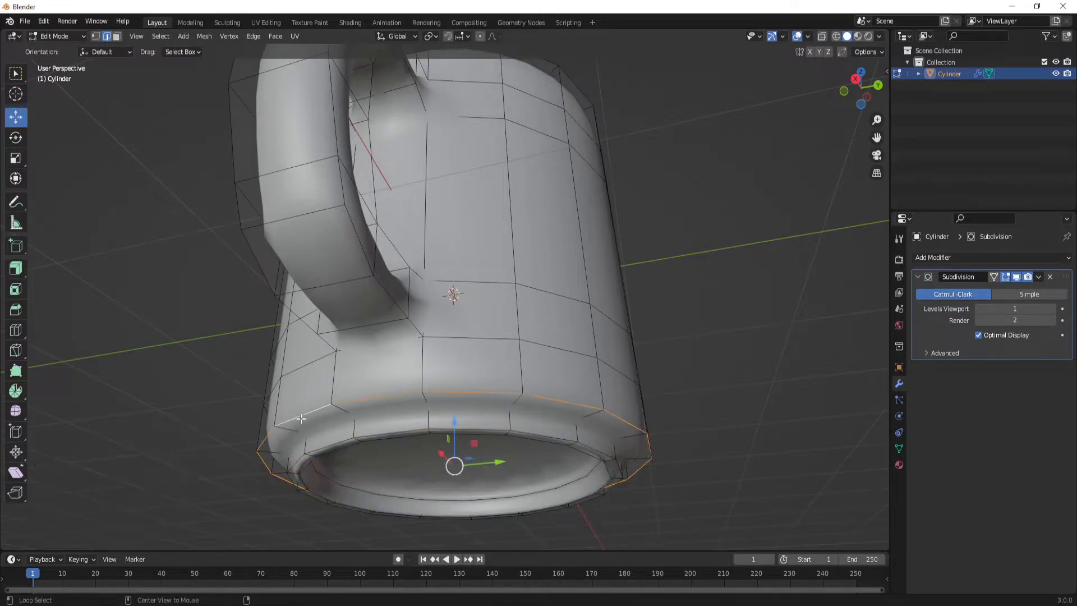
{"action": "left_click_drag", "start_coordinate": [454, 421], "coordinate": [456, 403]}
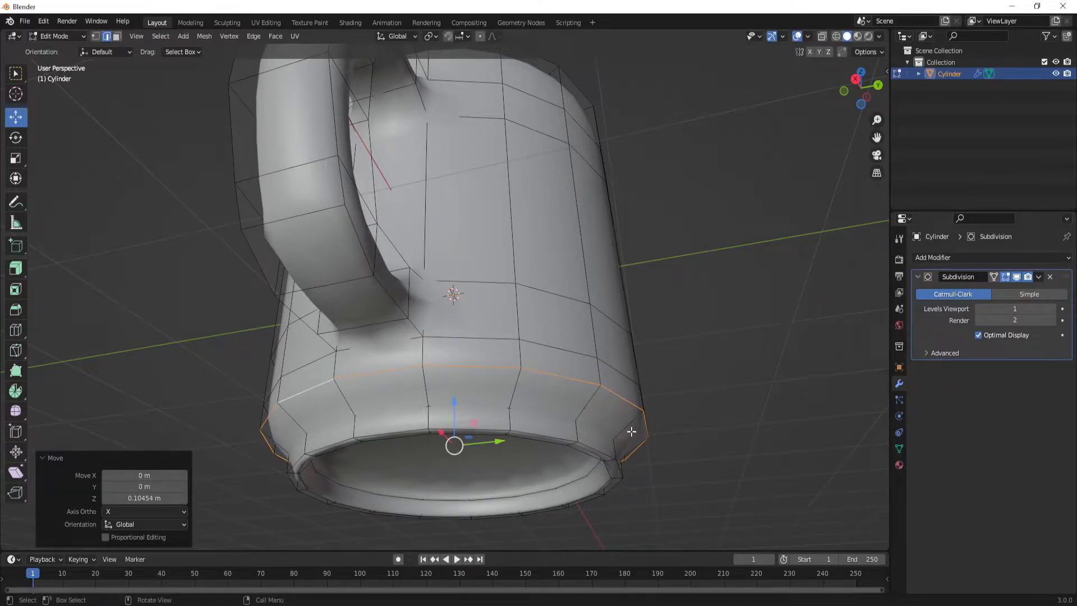
Return to Object Mode and inspect the mug's reshaped base, body and interior from several angles.
{"action": "key", "text": "Tab"}
{"action": "middle_click_drag", "start_coordinate": [247, 480], "coordinate": [444, 442]}
{"action": "scroll", "coordinate": [398, 410], "scroll_direction": "down", "scroll_amount": 5}
{"action": "middle_click_drag", "start_coordinate": [398, 410], "coordinate": [578, 354]}
{"action": "scroll", "coordinate": [497, 389], "scroll_direction": "up", "scroll_amount": 3}
{"action": "scroll", "coordinate": [579, 348], "scroll_direction": "up", "scroll_amount": 4}
{"action": "scroll", "coordinate": [578, 354], "scroll_direction": "down", "scroll_amount": 3}
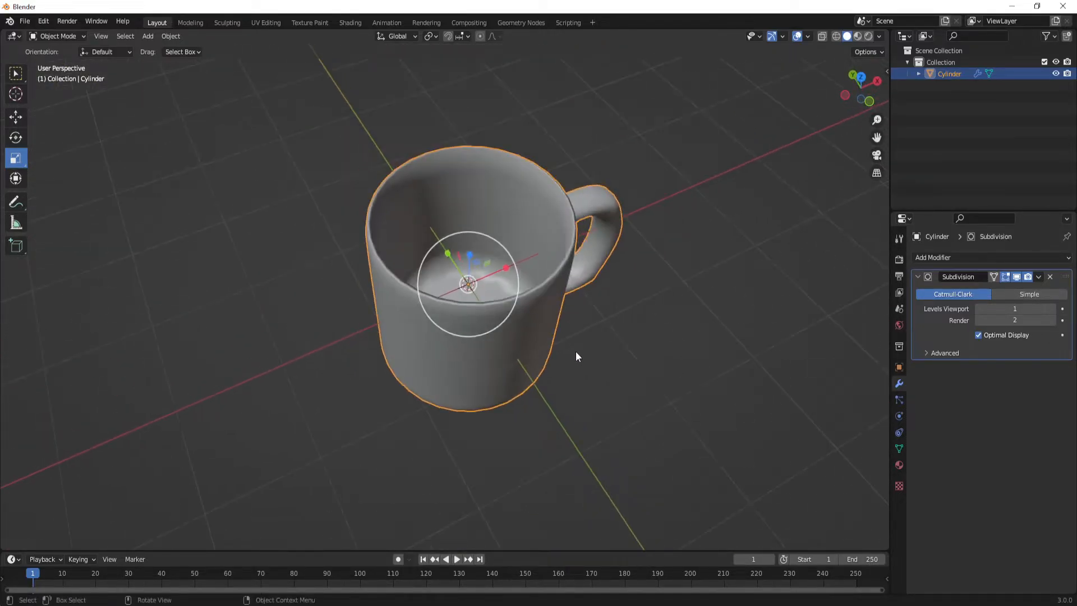
In Edit Mode, add two loop cuts around the mug's rim, slid to factors of about -0.546 and 0.321.
{"action": "key", "text": "Tab"}
{"action": "middle_click_drag", "start_coordinate": [554, 302], "coordinate": [571, 248]}
{"action": "scroll", "coordinate": [575, 255], "scroll_direction": "up", "scroll_amount": 2}
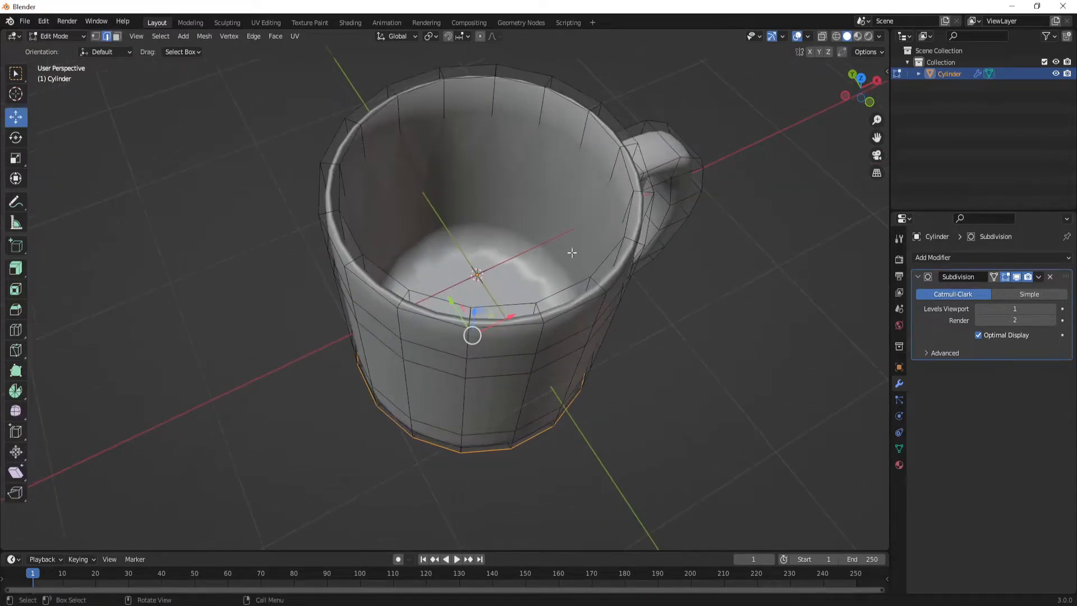
{"action": "left_click", "coordinate": [17, 332]}
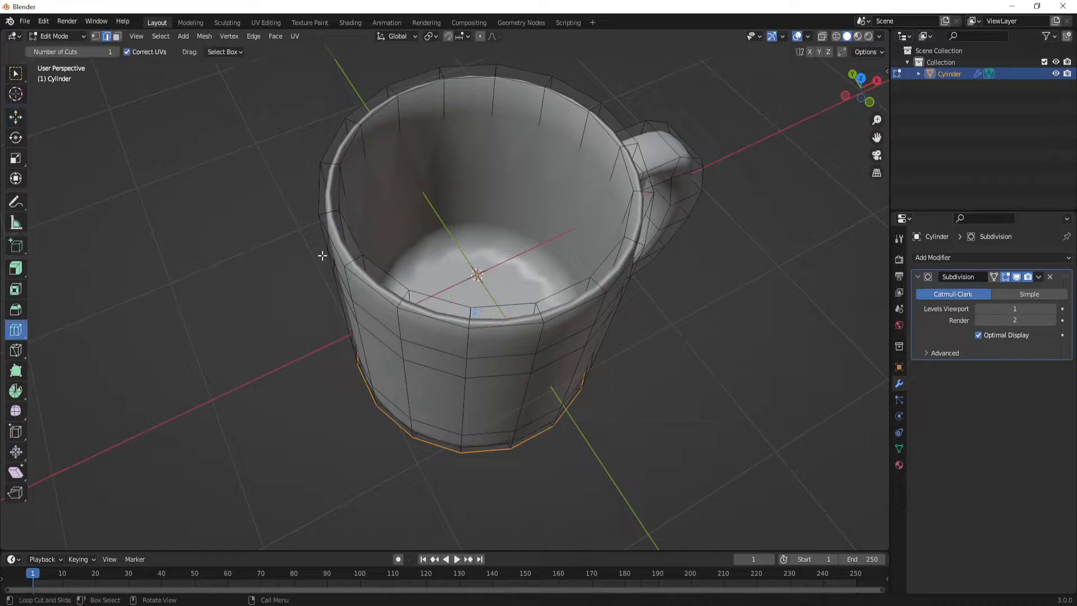
{"action": "left_click_drag", "start_coordinate": [355, 258], "coordinate": [355, 264]}
{"action": "key", "text": "g"}
{"action": "key", "text": "g"}
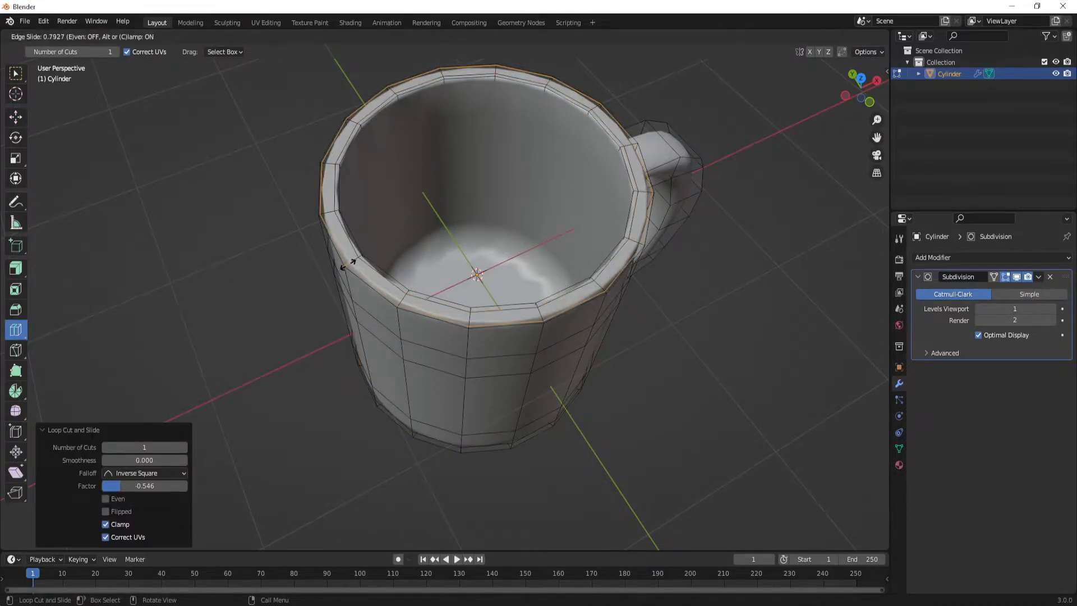
{"action": "left_click", "coordinate": [353, 259]}
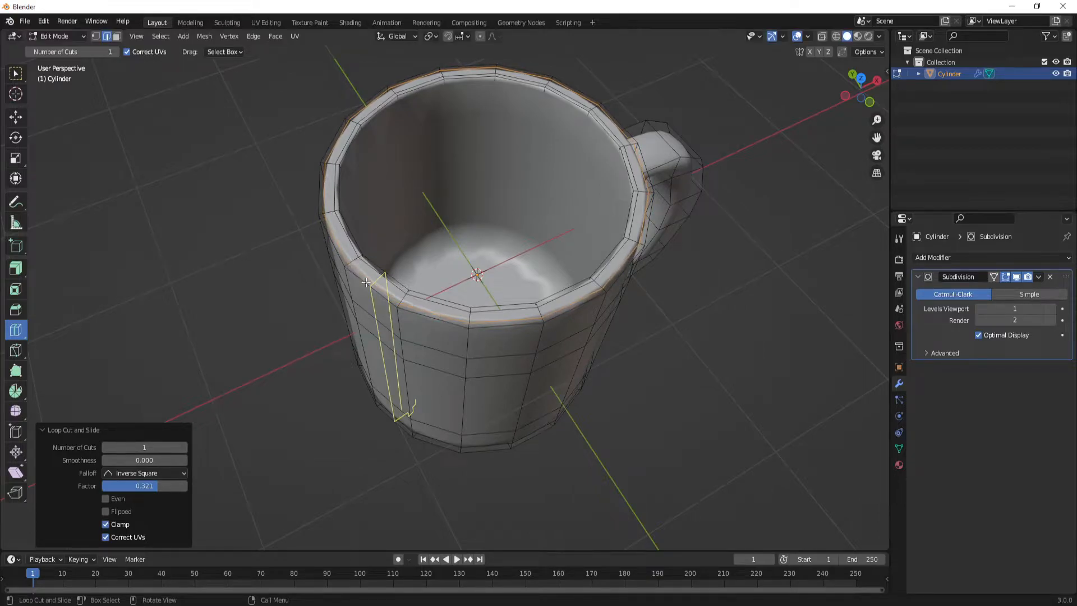
Raise the rim's edge loop slightly along Z and return to Object Mode.
{"action": "left_click", "coordinate": [15, 117]}
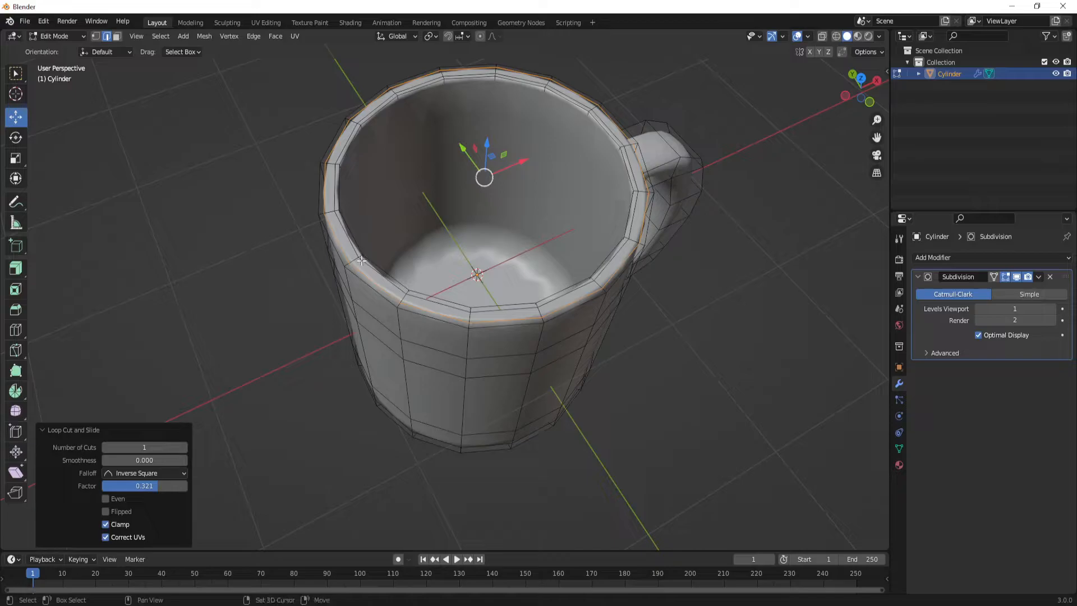
{"action": "key", "text": "ctrl+z"}
{"action": "left_click_drag", "start_coordinate": [488, 148], "coordinate": [490, 142]}
{"action": "middle_click_drag", "start_coordinate": [552, 234], "coordinate": [587, 164]}
{"action": "left_click", "coordinate": [673, 137]}
{"action": "key", "text": "Tab"}
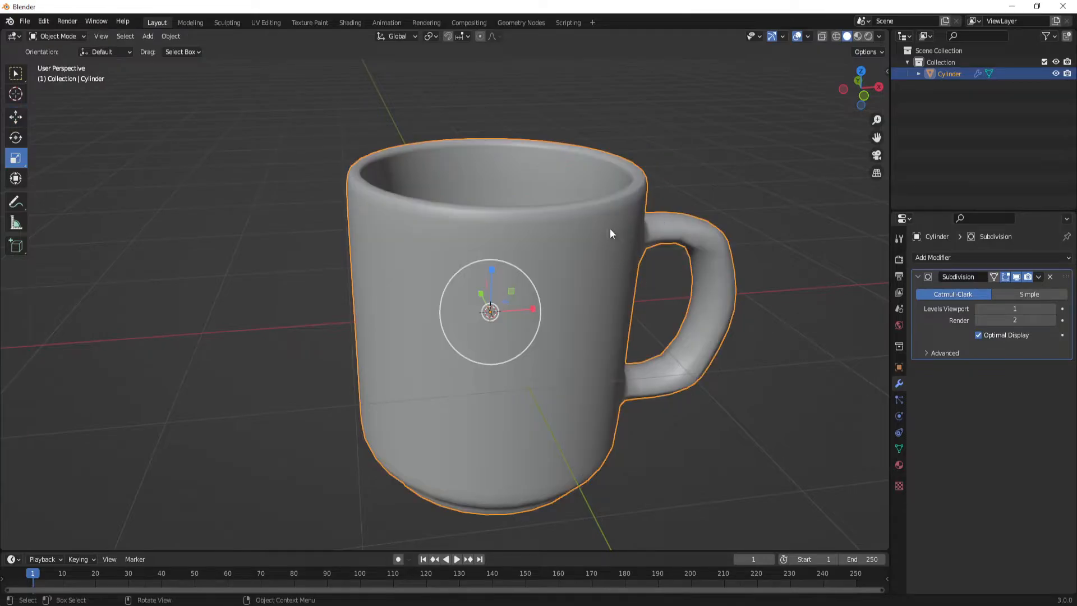
Check the mug's underside in Edit Mode and enable Auto Smooth for the mesh normals.
{"action": "middle_click_drag", "start_coordinate": [571, 355], "coordinate": [350, 324]}
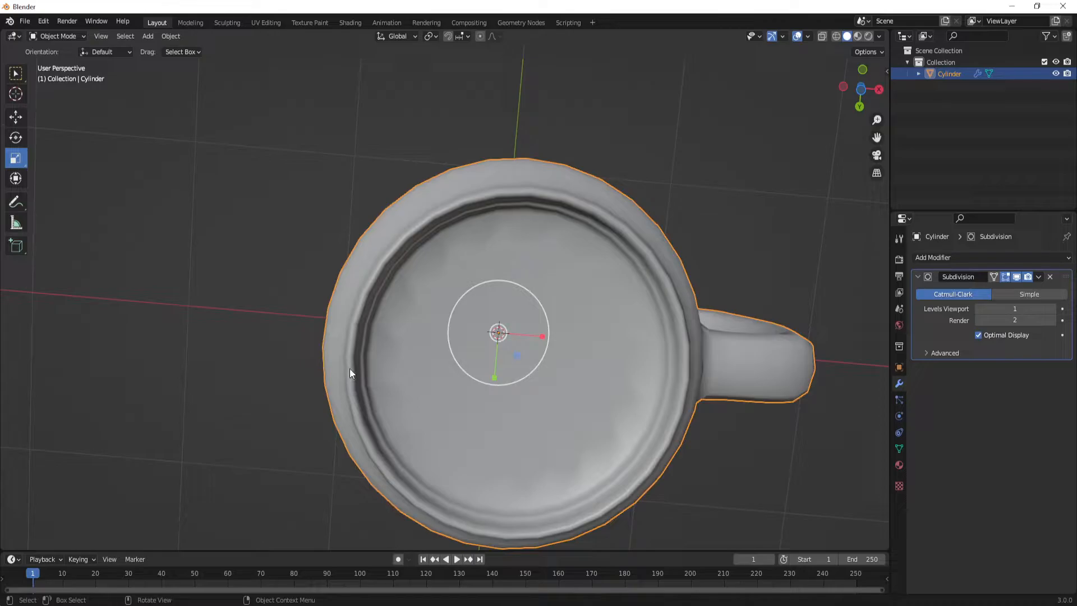
{"action": "key", "text": "Tab"}
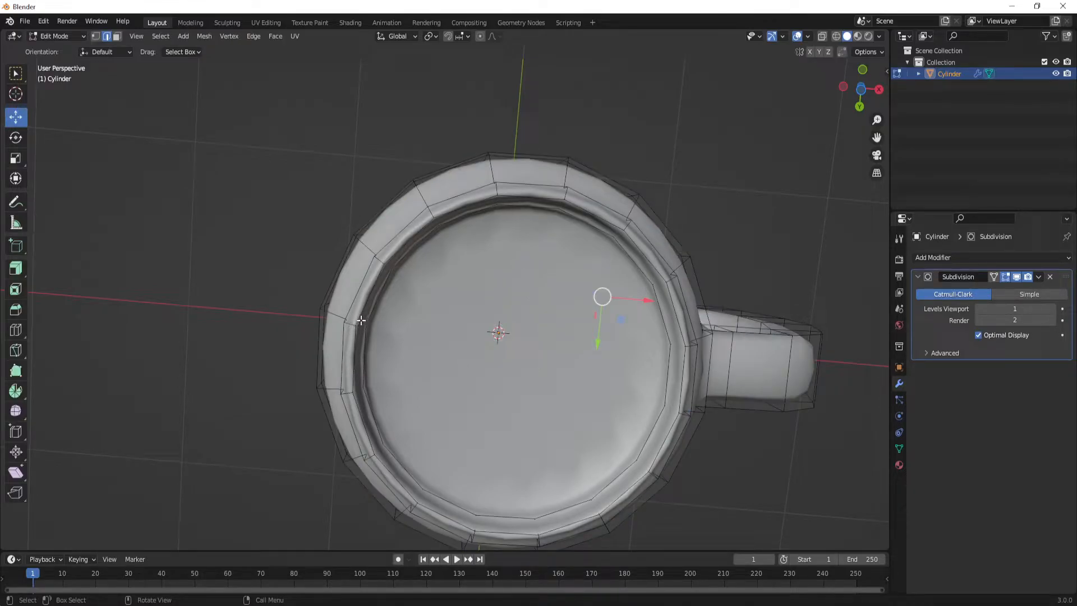
{"action": "middle_click_drag", "start_coordinate": [359, 309], "coordinate": [377, 433]}
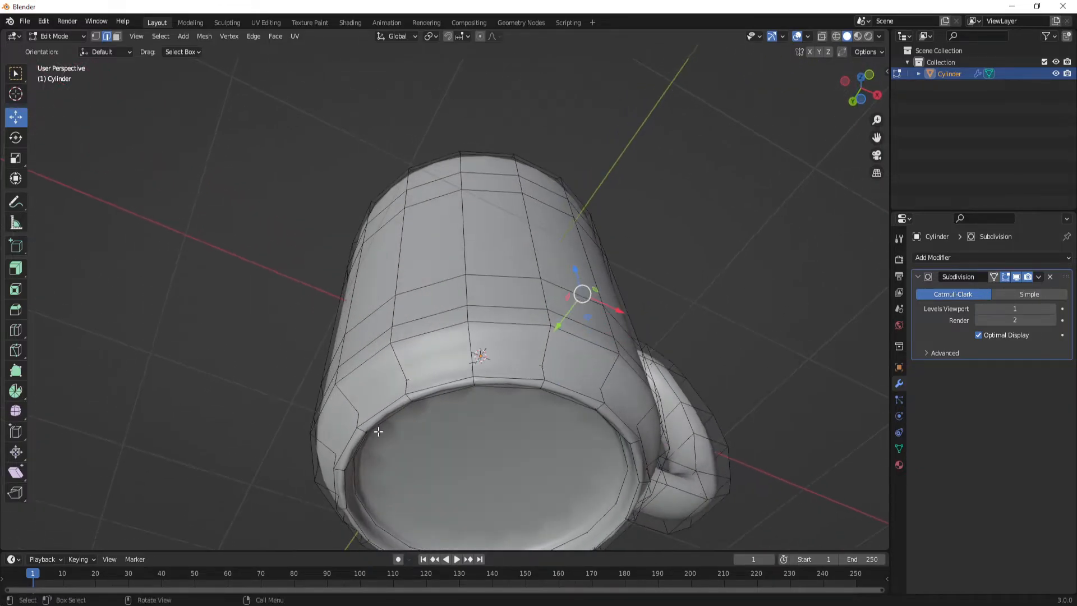
{"action": "middle_click_drag", "start_coordinate": [556, 393], "coordinate": [476, 398]}
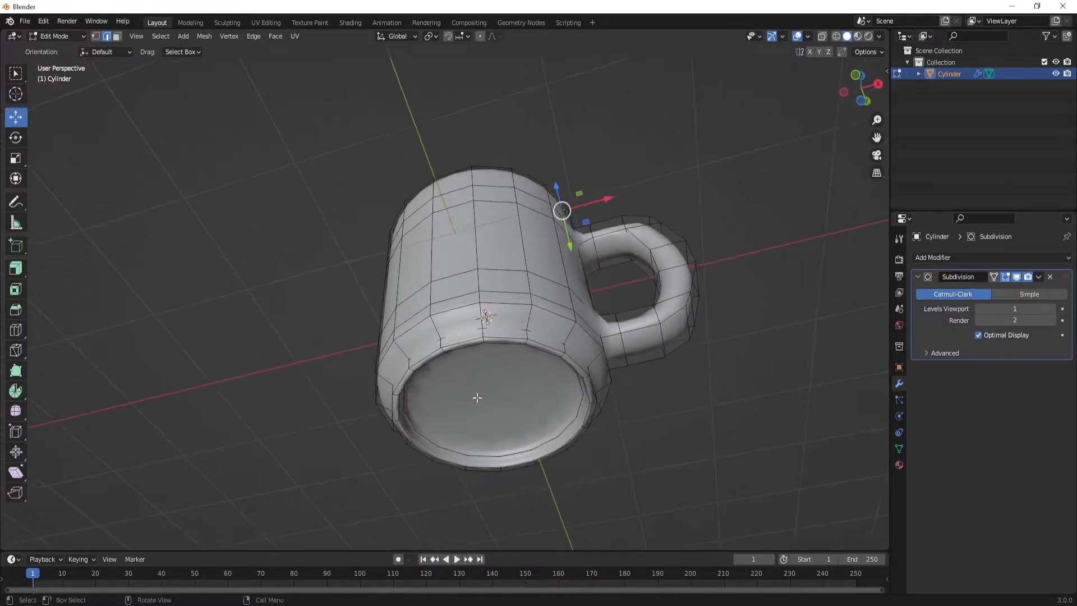
{"action": "left_click", "coordinate": [899, 448]}
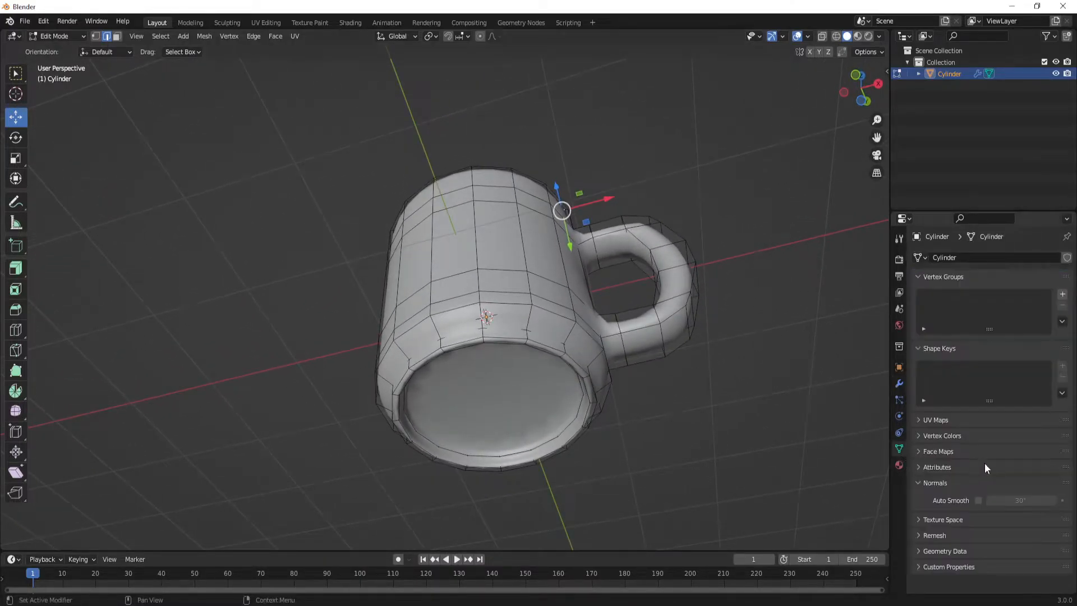
{"action": "left_click", "coordinate": [977, 500]}
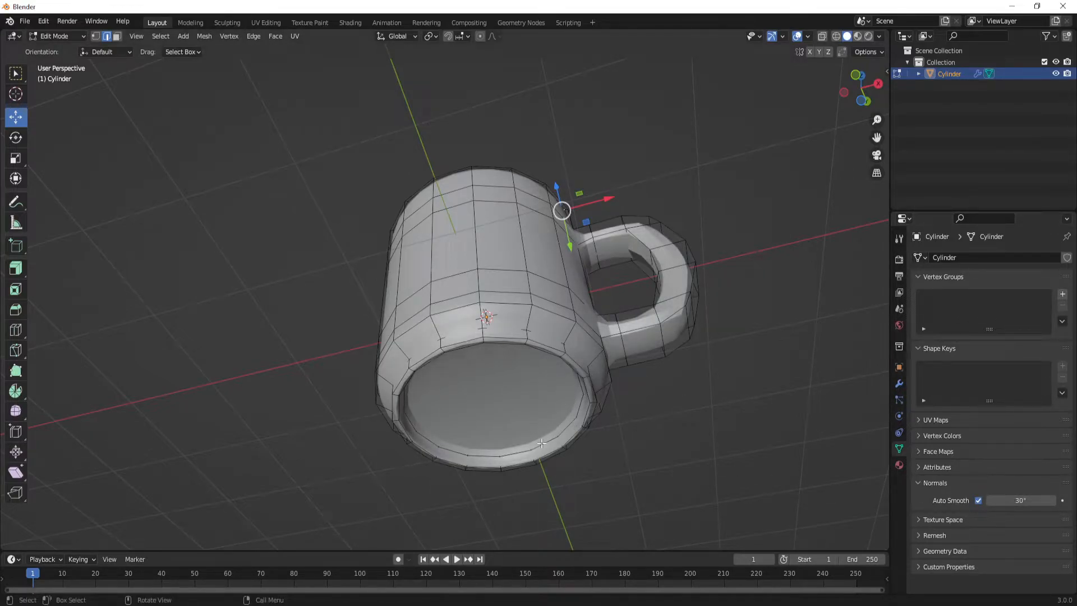
Return to Object Mode, set the Subdivision modifier's viewport levels to 3 and deselect the mug.
{"action": "middle_click_drag", "start_coordinate": [523, 361], "coordinate": [532, 293]}
{"action": "key", "text": "Tab"}
{"action": "scroll", "coordinate": [585, 379], "scroll_direction": "down", "scroll_amount": 2}
{"action": "middle_click_drag", "start_coordinate": [585, 379], "coordinate": [614, 375]}
{"action": "left_click", "coordinate": [624, 316]}
{"action": "left_click", "coordinate": [496, 291]}
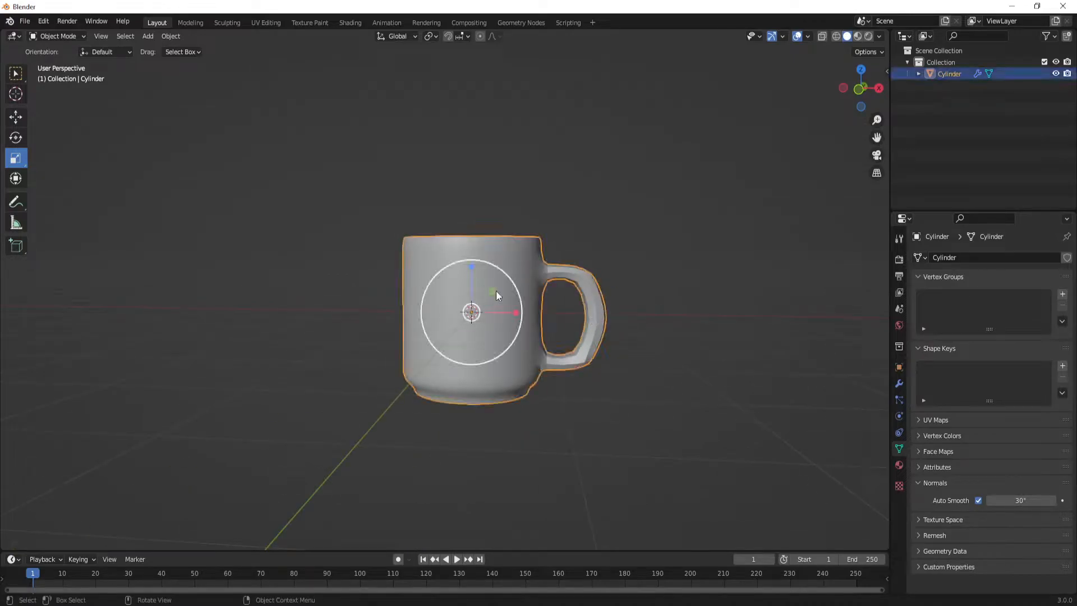
{"action": "left_click", "coordinate": [899, 383]}
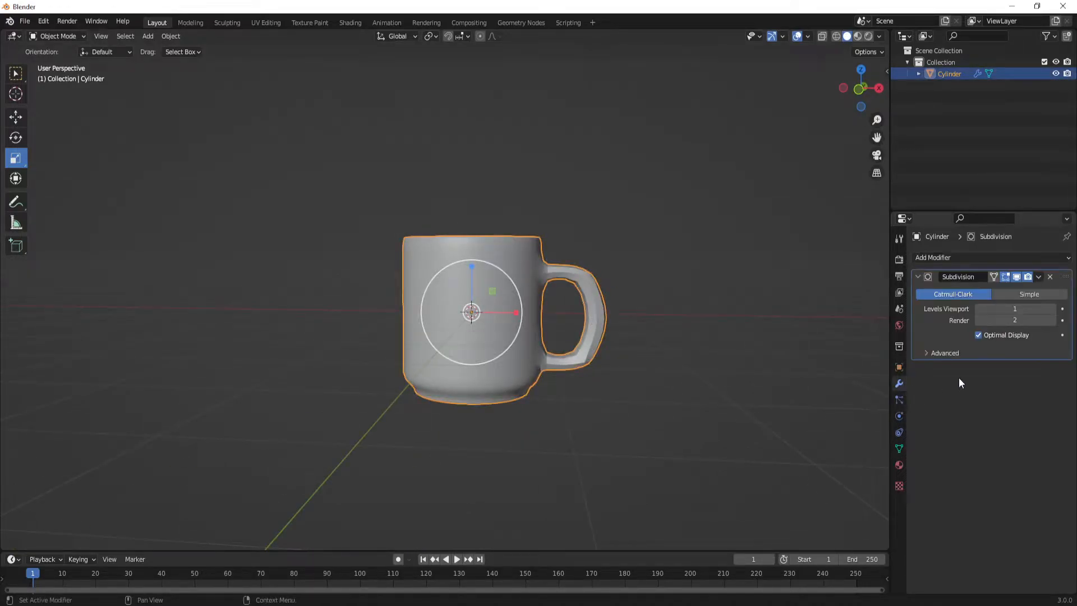
{"action": "left_click", "coordinate": [1051, 309]}
{"action": "left_click", "coordinate": [1051, 309]}
{"action": "left_click", "coordinate": [651, 364]}
Examine the handle's profile from the back and front orthographic views, ending in the front view.
{"action": "middle_click_drag", "start_coordinate": [651, 363], "coordinate": [572, 283]}
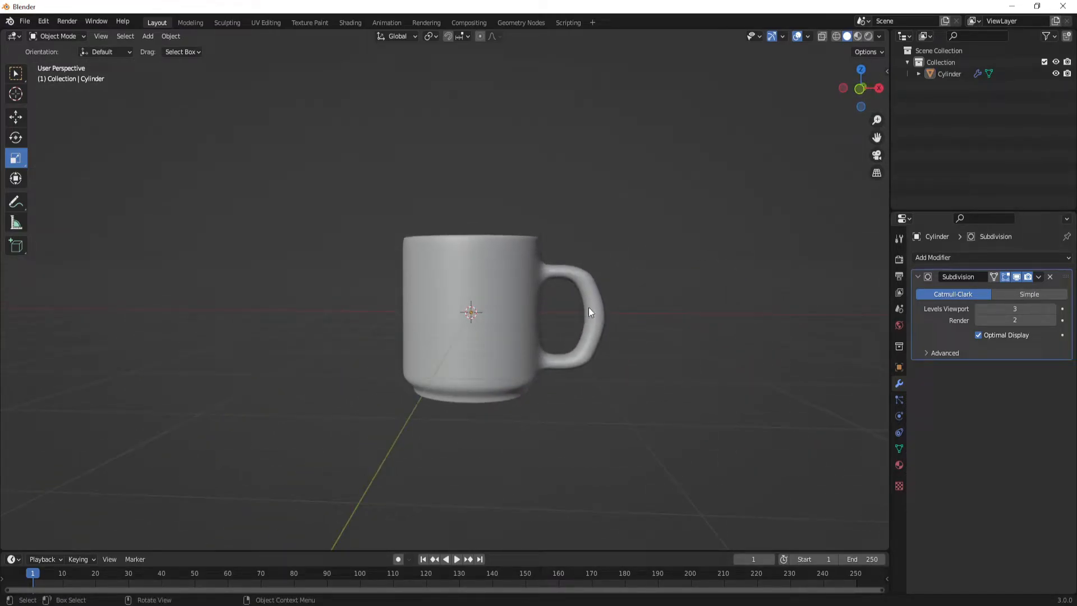
{"action": "left_click", "coordinate": [861, 89]}
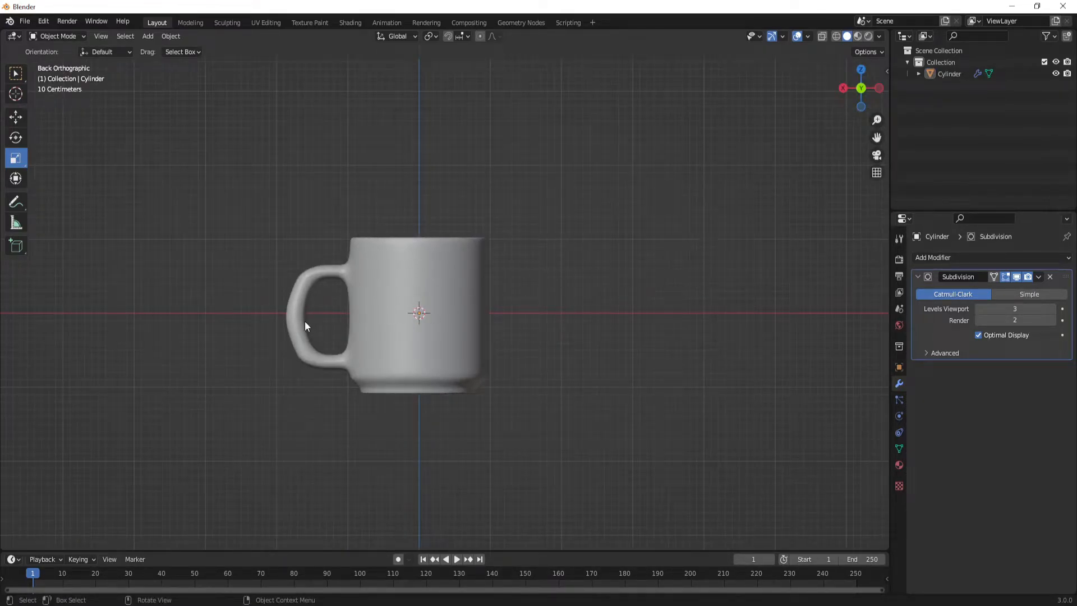
{"action": "middle_click_drag", "start_coordinate": [312, 302], "coordinate": [617, 292]}
{"action": "left_click", "coordinate": [871, 88]}
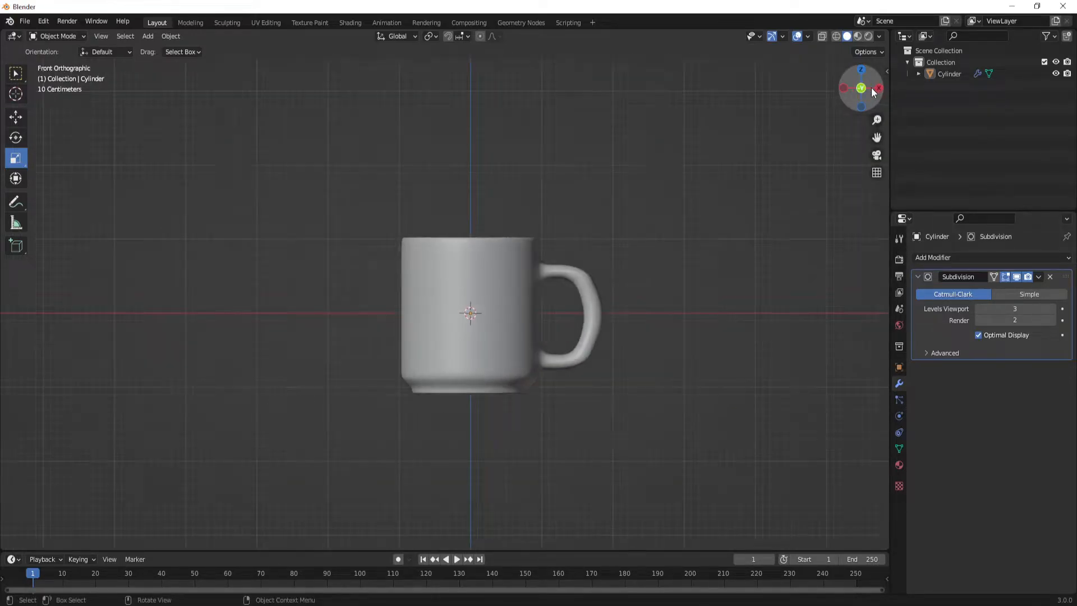
{"action": "scroll", "coordinate": [644, 388], "scroll_direction": "up", "scroll_amount": 3}
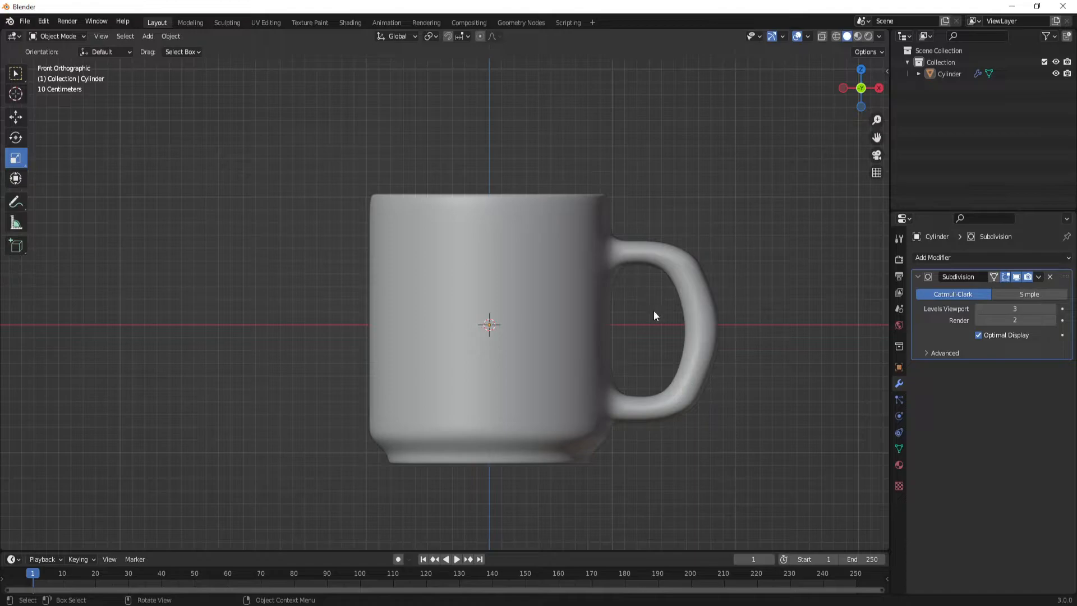
{"action": "middle_click_drag", "start_coordinate": [697, 397], "coordinate": [661, 296], "text": "shift"}
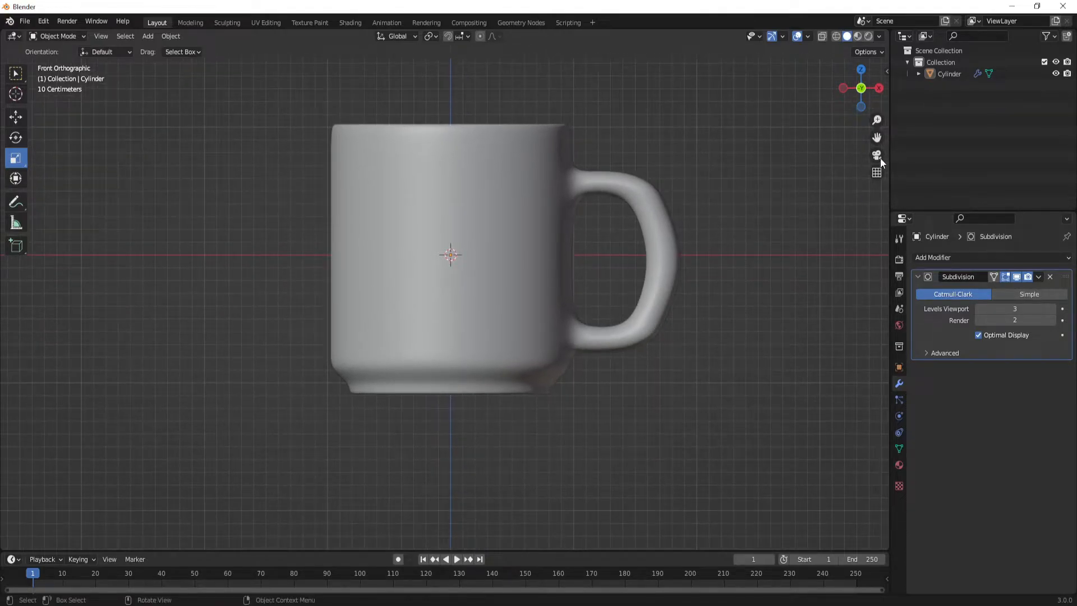
{"action": "left_click", "coordinate": [864, 93]}
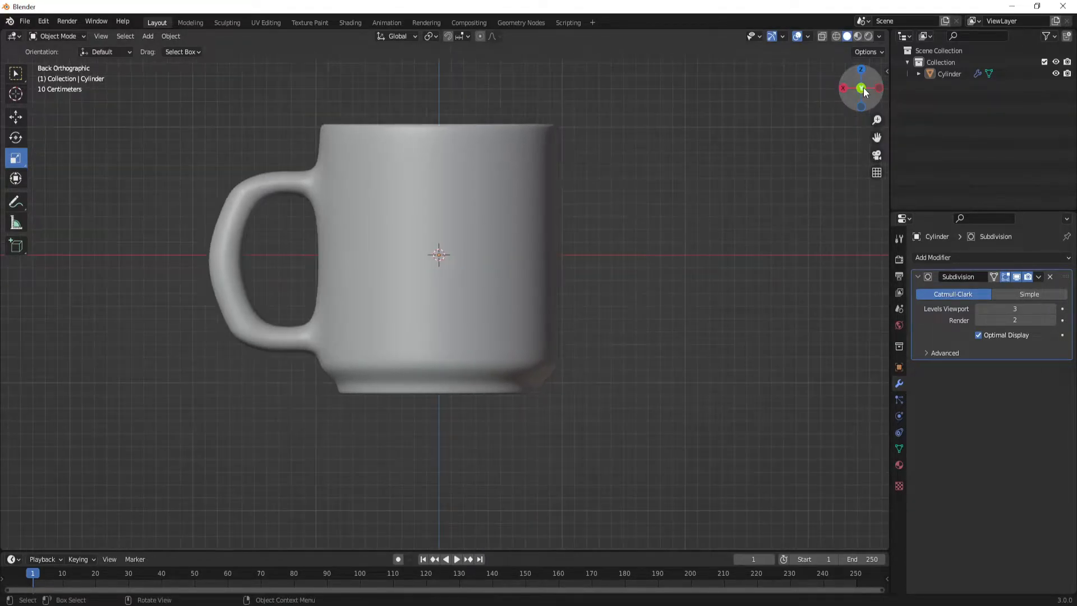
{"action": "left_click", "coordinate": [864, 93]}
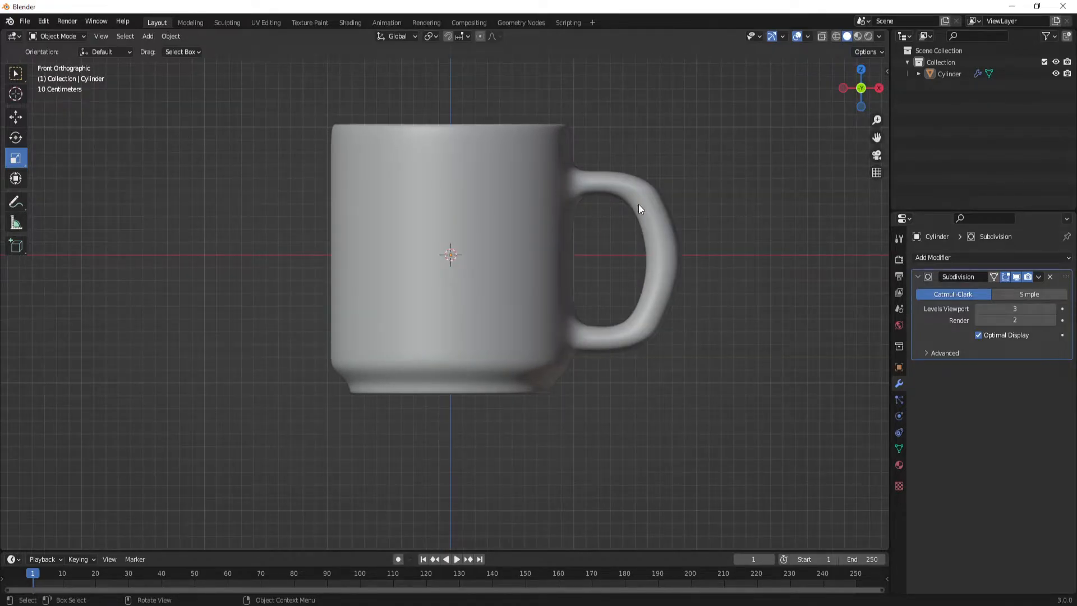
In Edit Mode with X-ray and vertex selection, select the handle's middle vertices and shift the outer ones slightly toward the body along X.
{"action": "left_click", "coordinate": [659, 257]}
{"action": "key", "text": "Tab"}
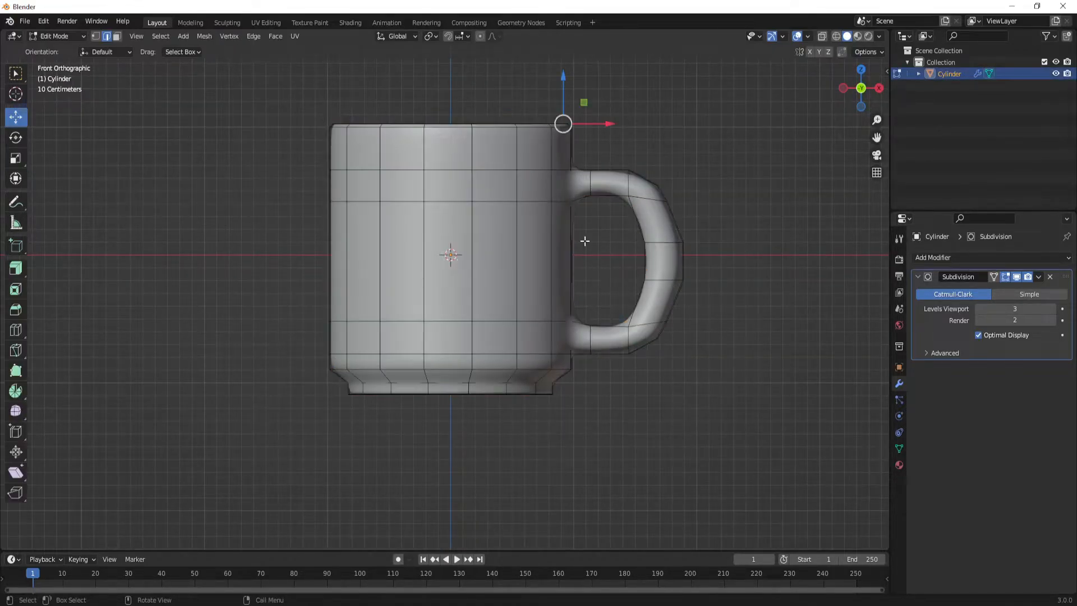
{"action": "left_click", "coordinate": [822, 36]}
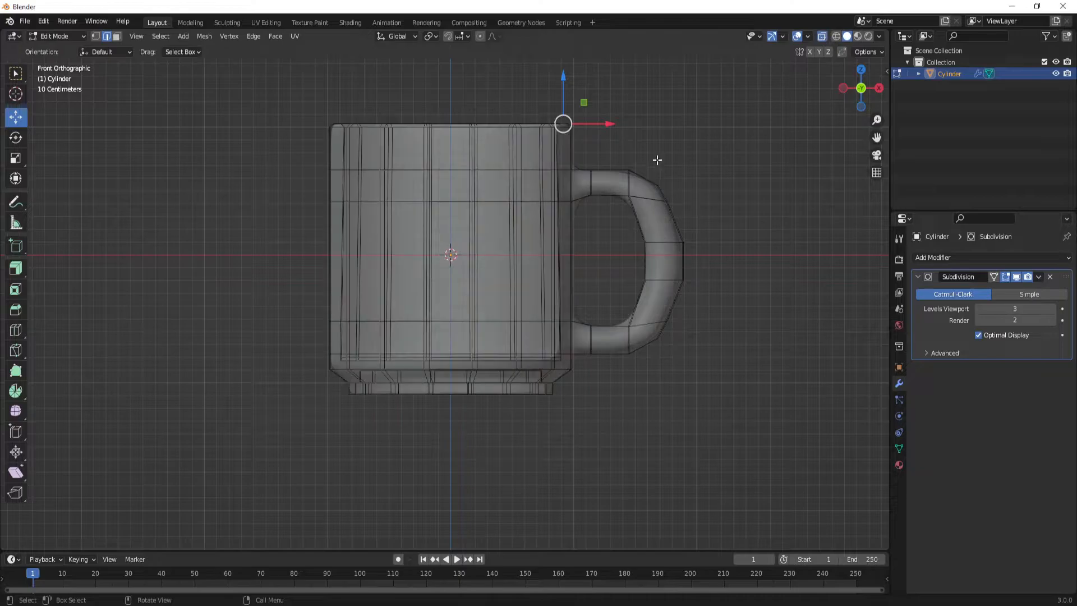
{"action": "left_click", "coordinate": [96, 37]}
{"action": "left_click", "coordinate": [703, 165]}
{"action": "left_click_drag", "start_coordinate": [621, 230], "coordinate": [653, 300]}
{"action": "left_click_drag", "start_coordinate": [680, 259], "coordinate": [669, 302]}
{"action": "left_click_drag", "start_coordinate": [719, 263], "coordinate": [712, 264]}
Select the vertices at the handle's upper and lower outer bends and move them slightly toward the body along X.
{"action": "left_click", "coordinate": [721, 336]}
{"action": "left_click_drag", "start_coordinate": [698, 325], "coordinate": [640, 367]}
{"action": "left_click_drag", "start_coordinate": [678, 168], "coordinate": [641, 220], "text": "shift"}
{"action": "left_click_drag", "start_coordinate": [710, 262], "coordinate": [702, 261]}
Move the outer vertices where the handle's upper and lower arms start curving slightly toward the body along X, and clear the selection.
{"action": "left_click_drag", "start_coordinate": [598, 137], "coordinate": [638, 185]}
{"action": "left_click_drag", "start_coordinate": [650, 377], "coordinate": [615, 348], "text": "shift"}
{"action": "left_click_drag", "start_coordinate": [675, 262], "coordinate": [665, 262]}
{"action": "left_click", "coordinate": [652, 431]}
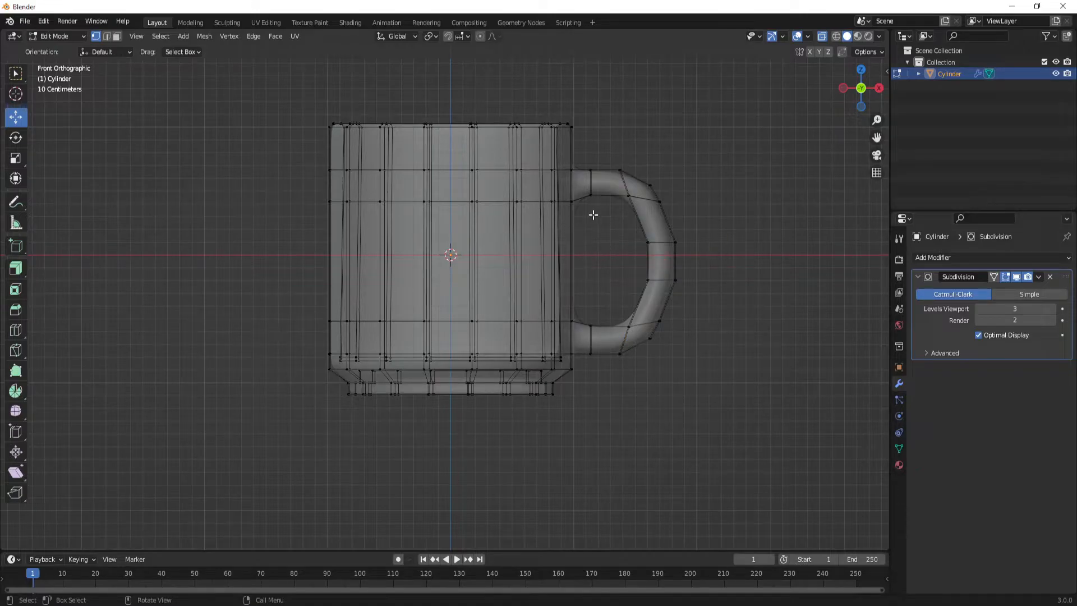
Select the body vertices at the inner edges of both handle joints, scale them to about 0.741 along Z, and return to Object Mode.
{"action": "left_click_drag", "start_coordinate": [578, 222], "coordinate": [559, 187]}
{"action": "left_click_drag", "start_coordinate": [561, 299], "coordinate": [581, 336], "text": "shift"}
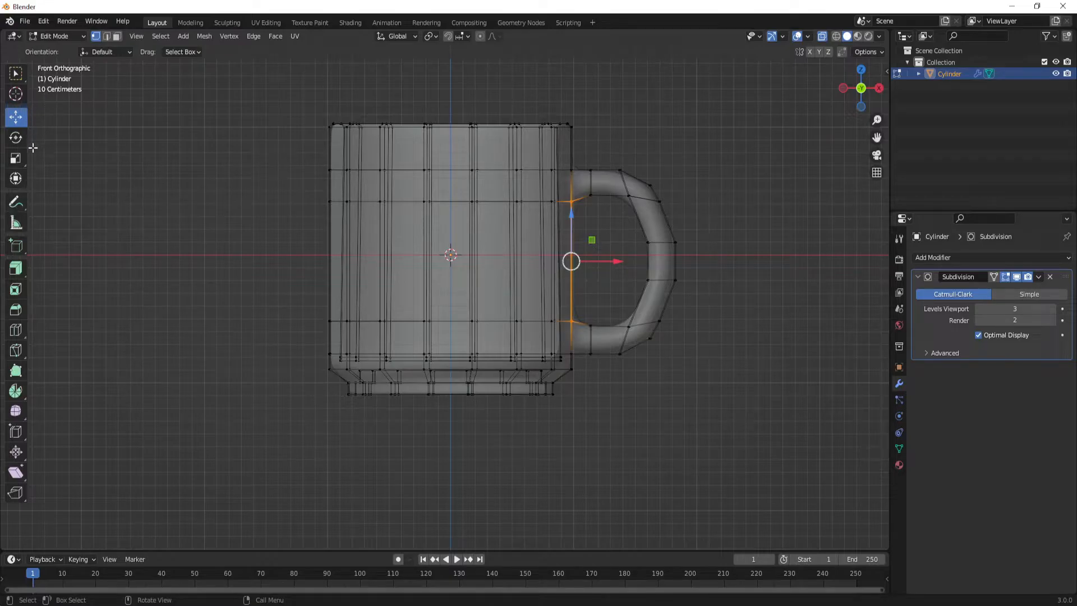
{"action": "left_click", "coordinate": [17, 158]}
{"action": "left_click_drag", "start_coordinate": [571, 213], "coordinate": [575, 228]}
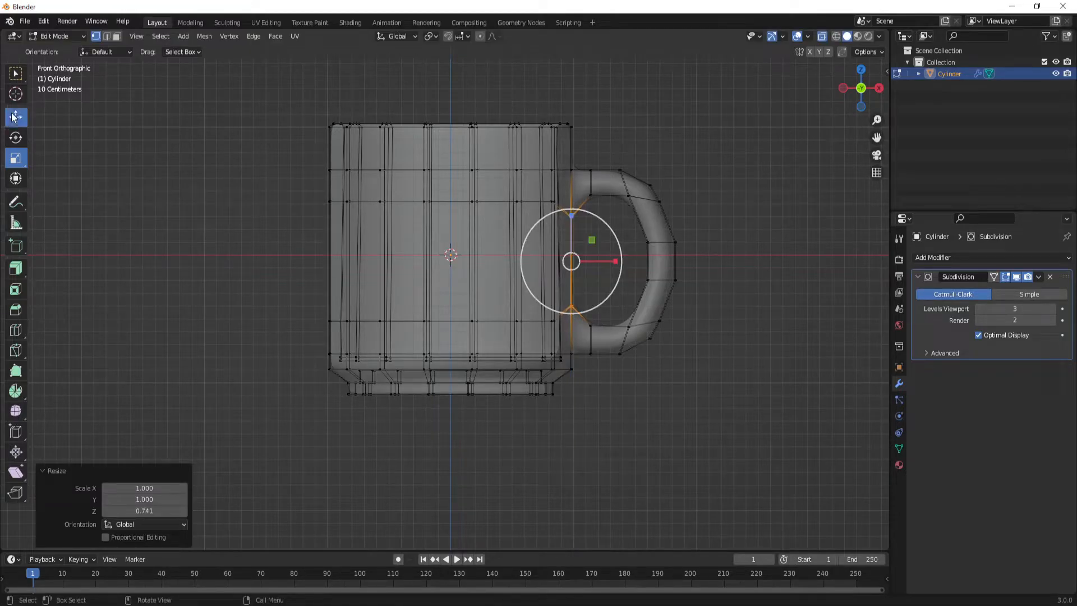
{"action": "key", "text": "Tab"}
Examine the smoothed mug and its handle joints in perspective from several angles and distances.
{"action": "left_click", "coordinate": [704, 153]}
{"action": "middle_click_drag", "start_coordinate": [704, 153], "coordinate": [655, 280]}
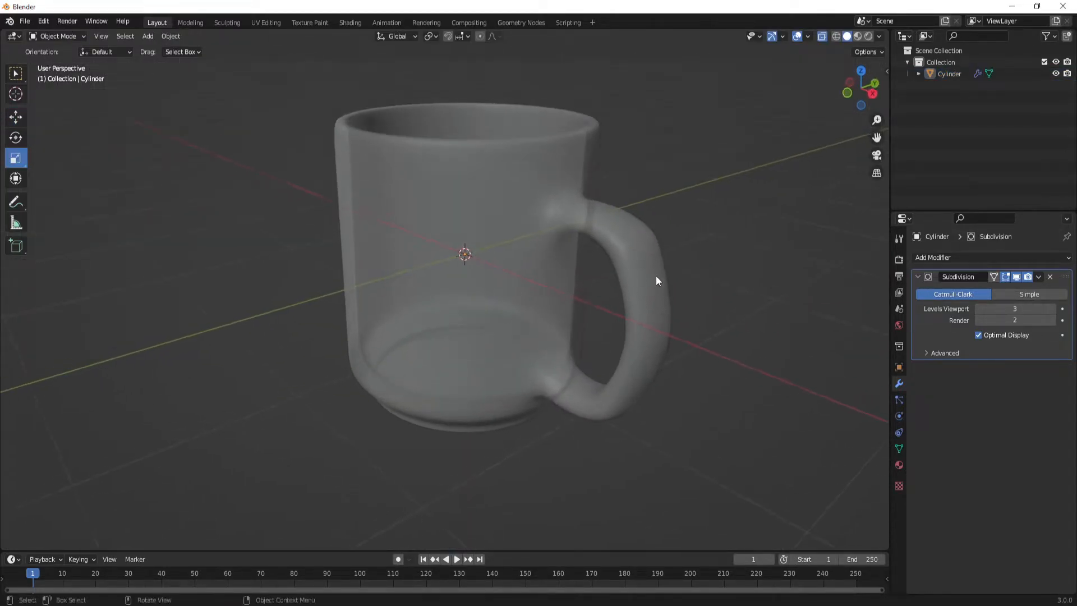
{"action": "middle_click_drag", "start_coordinate": [771, 109], "coordinate": [522, 315]}
{"action": "scroll", "coordinate": [523, 316], "scroll_direction": "down", "scroll_amount": 4}
{"action": "scroll", "coordinate": [496, 361], "scroll_direction": "up", "scroll_amount": 6}
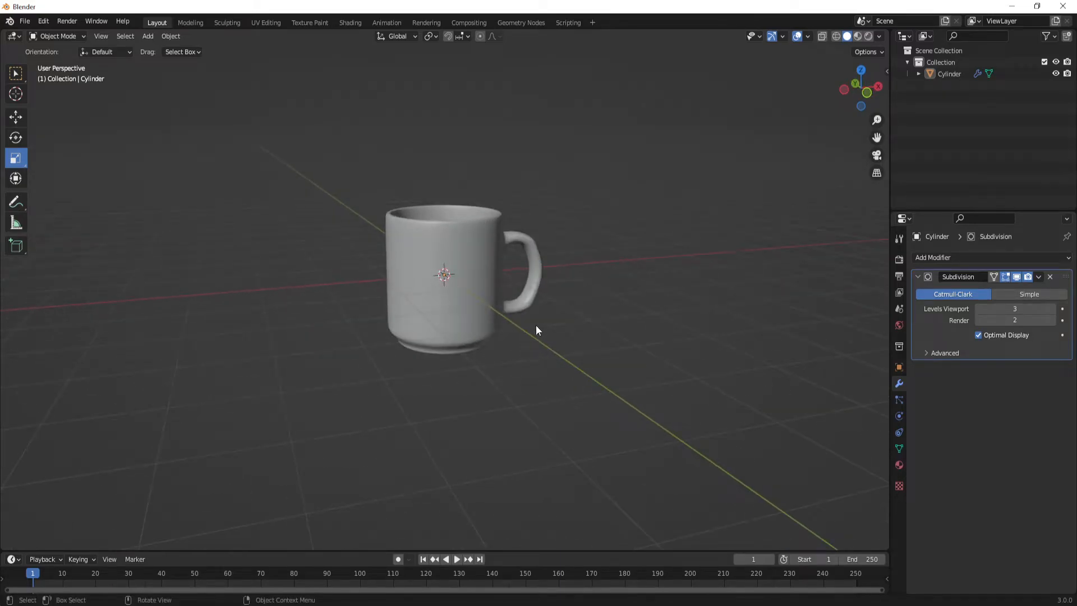
{"action": "middle_click_drag", "start_coordinate": [536, 330], "coordinate": [484, 328]}
{"action": "scroll", "coordinate": [482, 328], "scroll_direction": "up", "scroll_amount": 2}
Add a new material to the mug and set its base color to blue.
{"action": "left_click", "coordinate": [485, 284]}
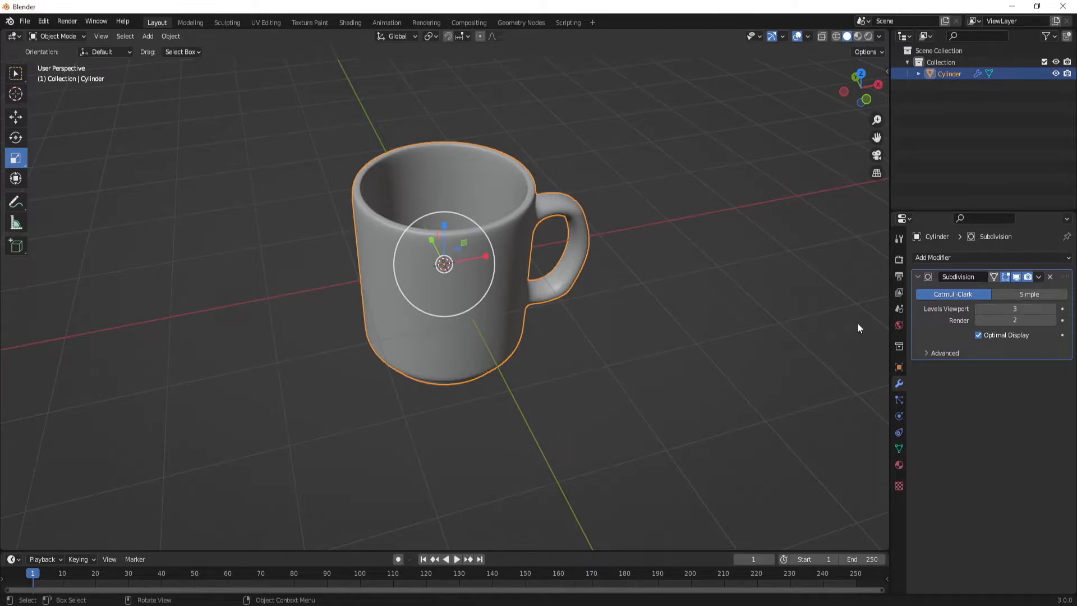
{"action": "left_click", "coordinate": [900, 464]}
{"action": "left_click", "coordinate": [948, 308]}
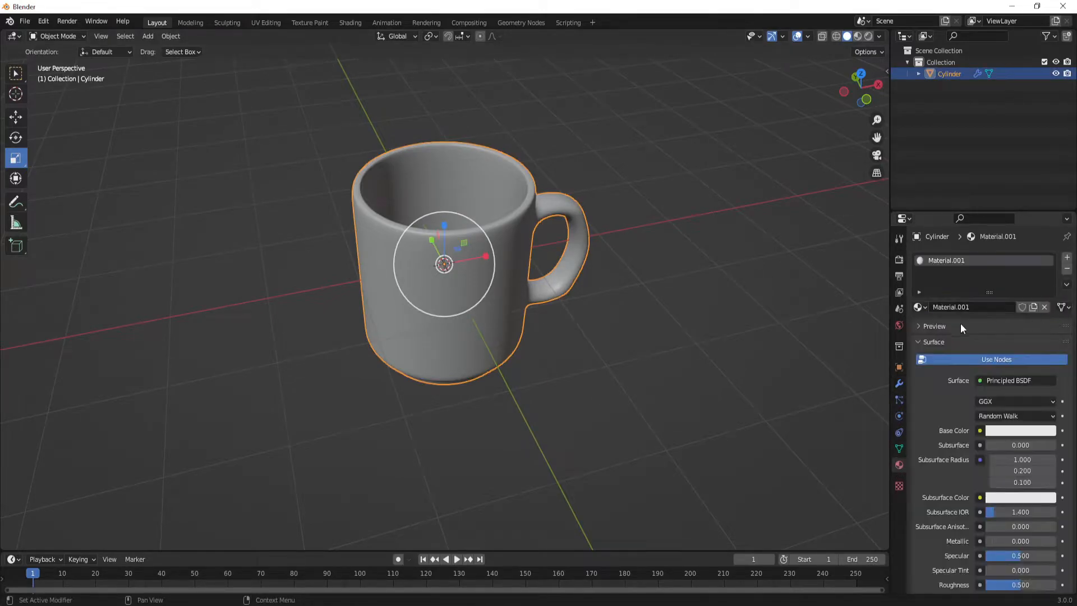
{"action": "left_click", "coordinate": [1022, 431]}
{"action": "left_click_drag", "start_coordinate": [1016, 322], "coordinate": [1025, 285]}
Add a second material with the default white color and assign it to the mug's inner floor and inner wall faces.
{"action": "left_click", "coordinate": [1066, 258]}
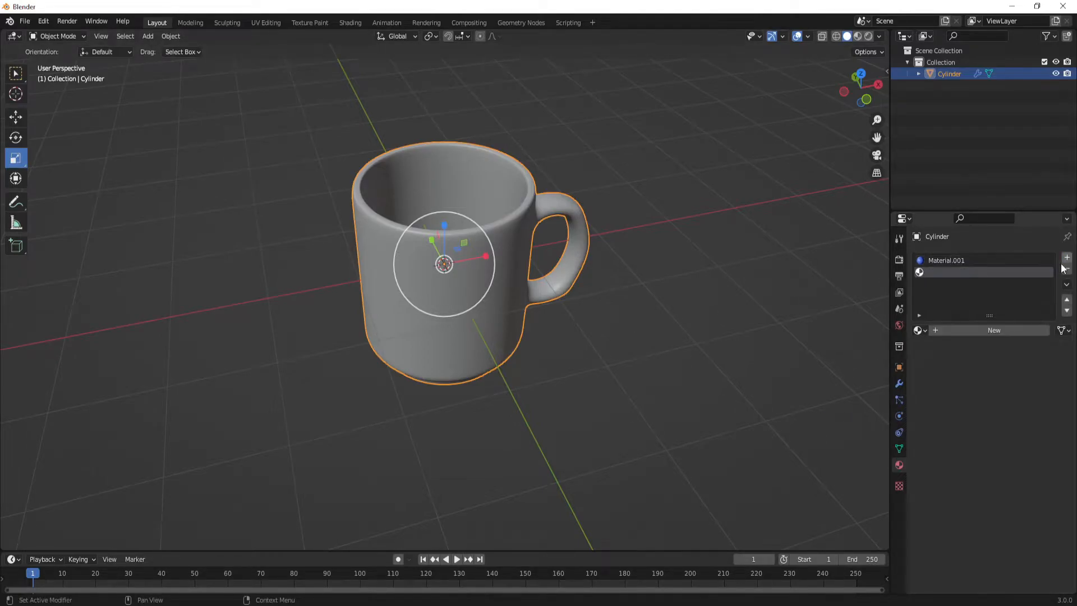
{"action": "left_click", "coordinate": [974, 329]}
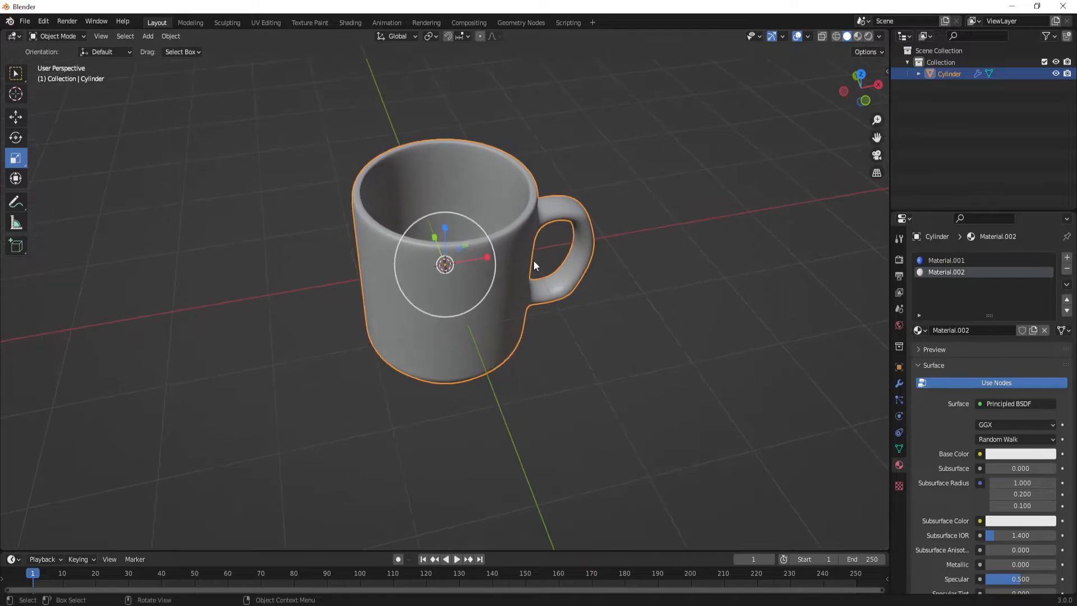
{"action": "key", "text": "Tab"}
{"action": "middle_click_drag", "start_coordinate": [519, 308], "coordinate": [501, 330]}
{"action": "left_click", "coordinate": [116, 36]}
{"action": "middle_click_drag", "start_coordinate": [359, 213], "coordinate": [448, 275]}
{"action": "left_click", "coordinate": [467, 279]}
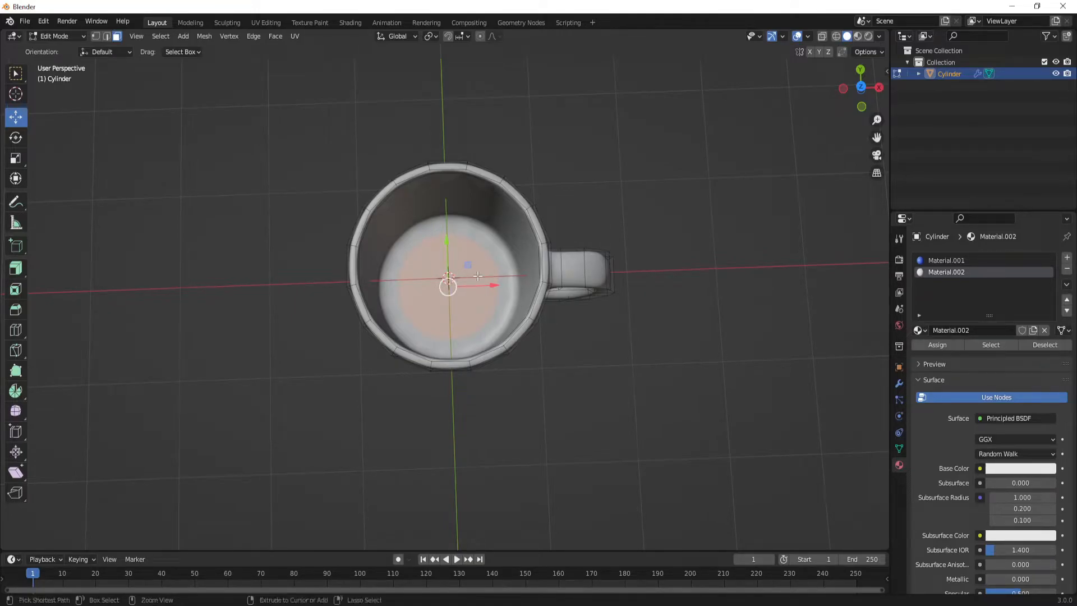
{"action": "key", "text": "ctrl+KP_Add"}
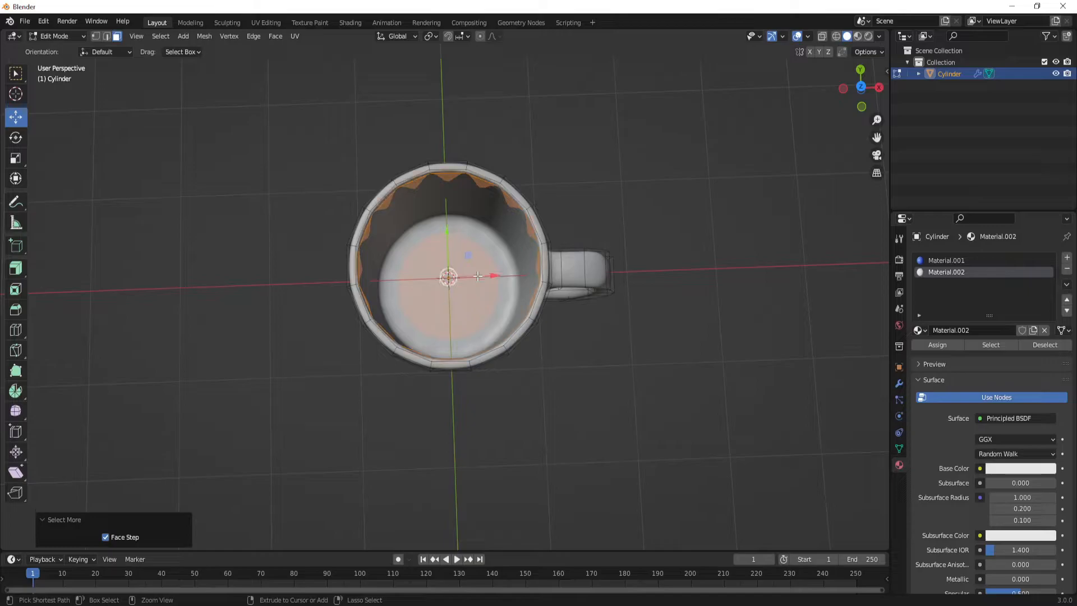
{"action": "middle_click_drag", "start_coordinate": [520, 316], "coordinate": [526, 260]}
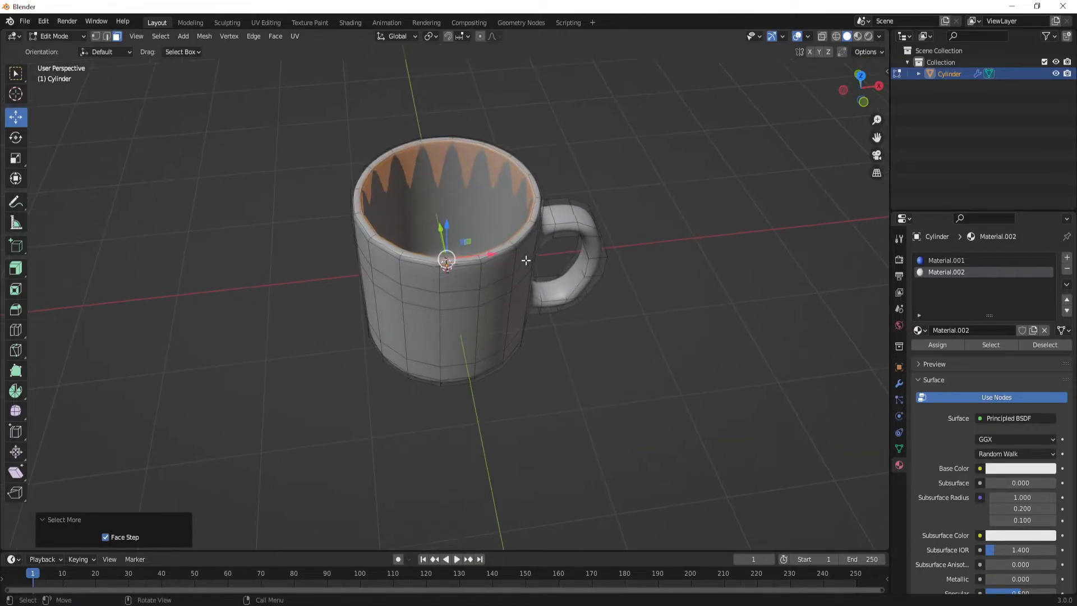
{"action": "left_click", "coordinate": [941, 345]}
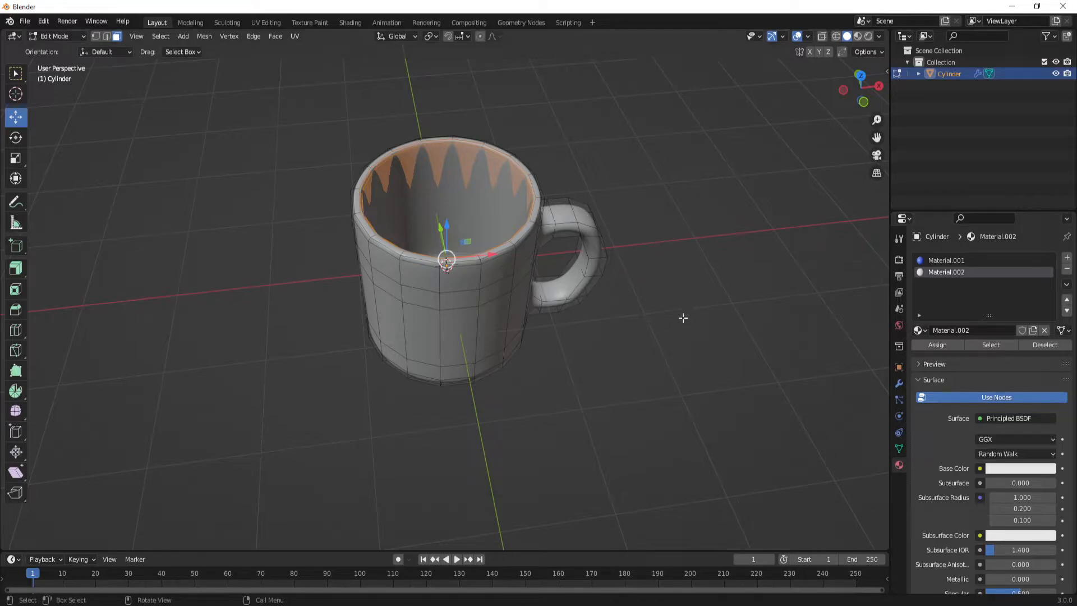
Return to Object Mode and switch the viewport to Material Preview shading, bringing the mug's underside into view.
{"action": "key", "text": "Tab"}
{"action": "left_click", "coordinate": [856, 36]}
{"action": "middle_click_drag", "start_coordinate": [590, 248], "coordinate": [520, 254]}
{"action": "scroll", "coordinate": [515, 361], "scroll_direction": "up", "scroll_amount": 3}
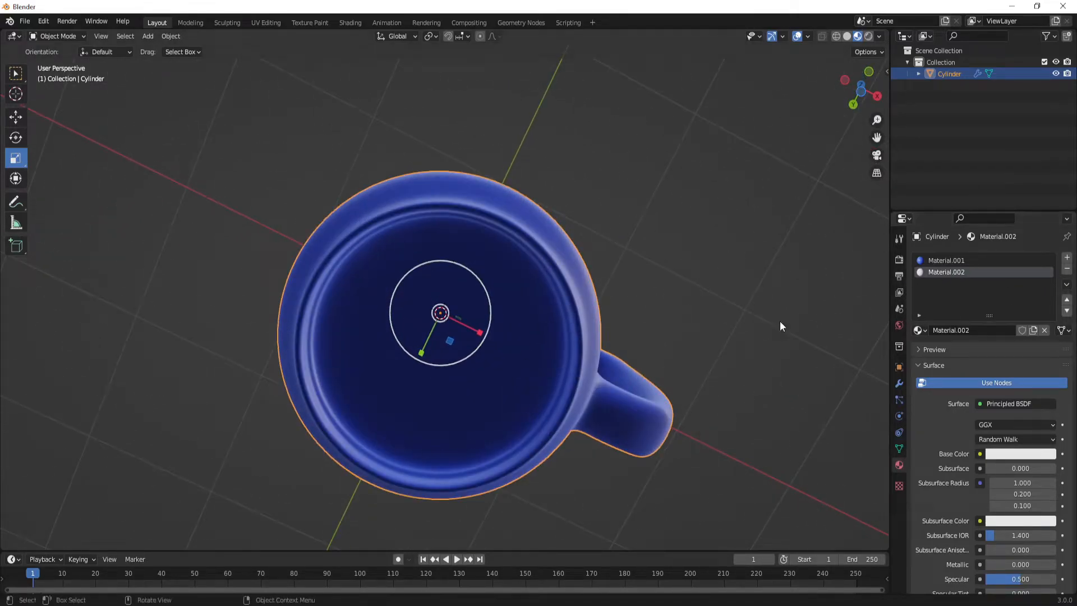
Select the face loop around the bottom ring of the mug's foot, assign the white material to it, and return to Object Mode.
{"action": "key", "text": "Tab"}
{"action": "left_click", "coordinate": [574, 289]}
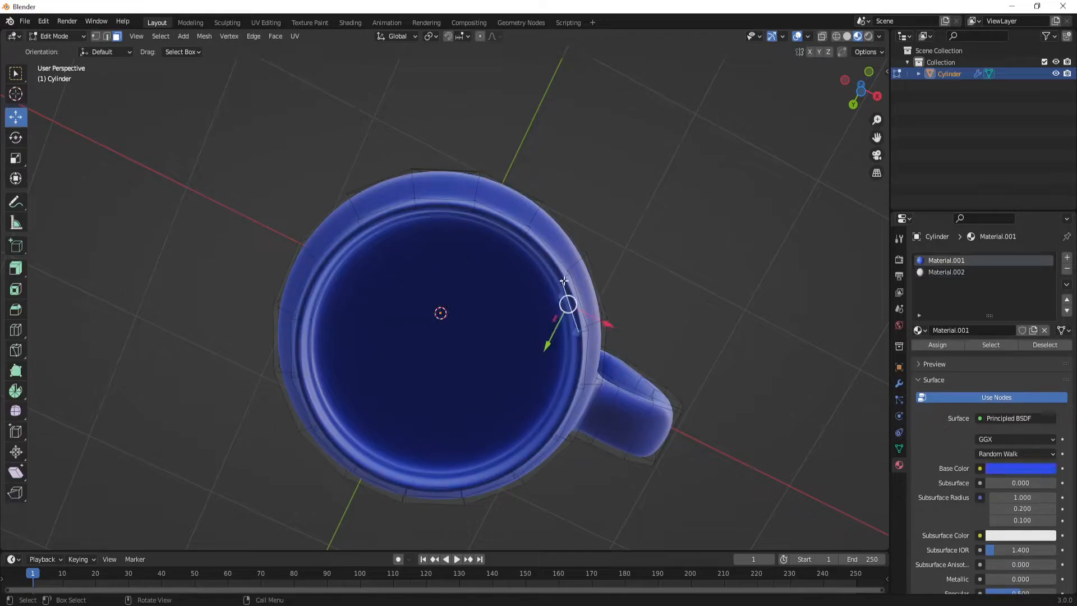
{"action": "left_click", "coordinate": [562, 273], "text": "alt"}
{"action": "key", "text": "ctrl+z"}
{"action": "left_click", "coordinate": [566, 276], "text": "alt"}
{"action": "middle_click_drag", "start_coordinate": [358, 214], "coordinate": [399, 425]}
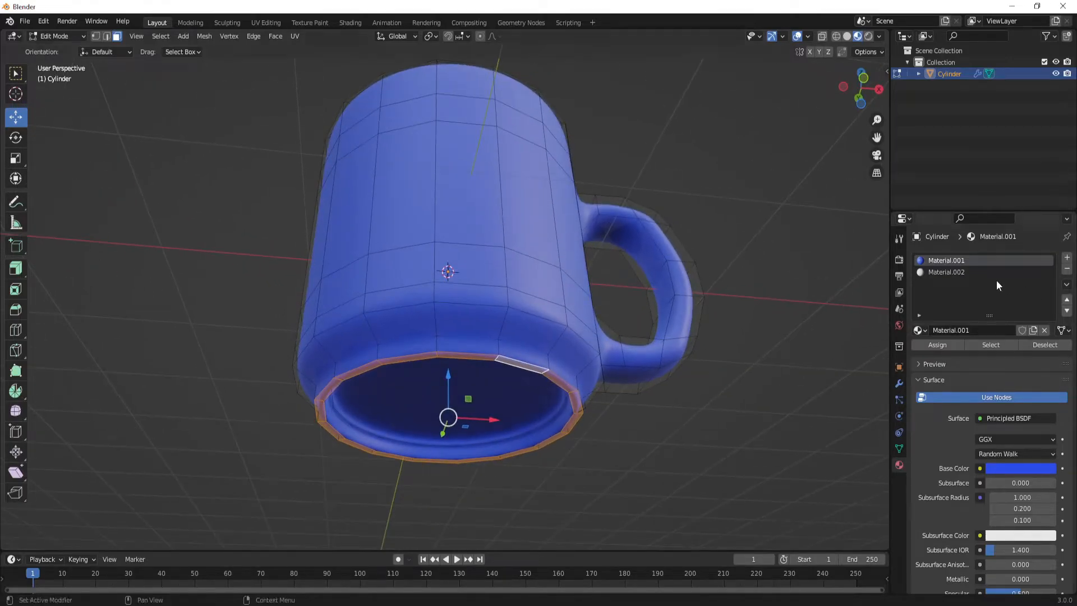
{"action": "left_click", "coordinate": [956, 273]}
{"action": "left_click", "coordinate": [946, 350]}
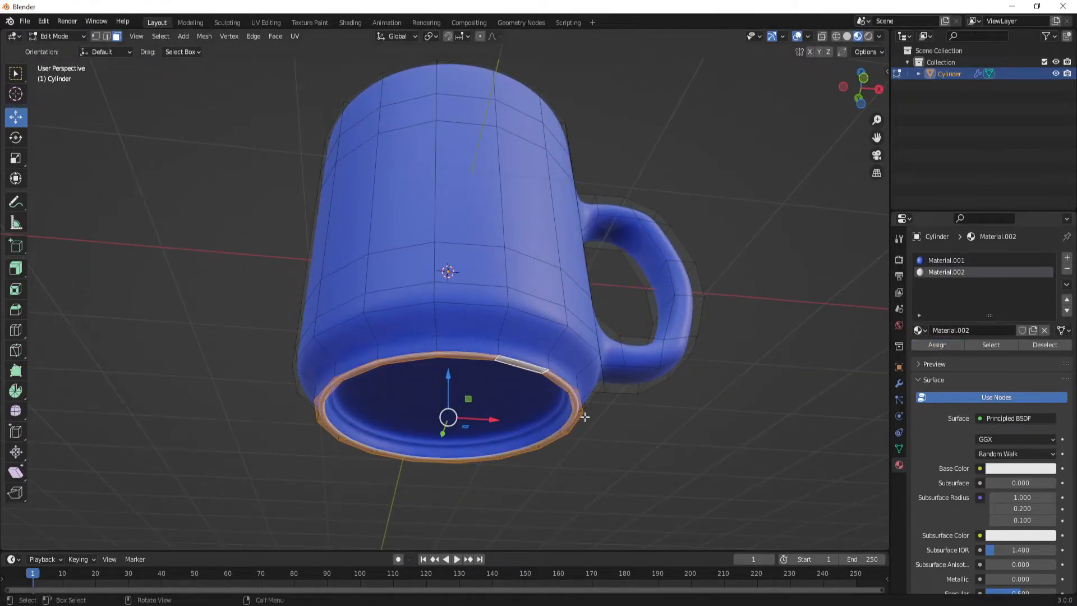
{"action": "key", "text": "Tab"}
{"action": "scroll", "coordinate": [649, 432], "scroll_direction": "down", "scroll_amount": 3}
{"action": "middle_click_drag", "start_coordinate": [637, 447], "coordinate": [593, 459]}
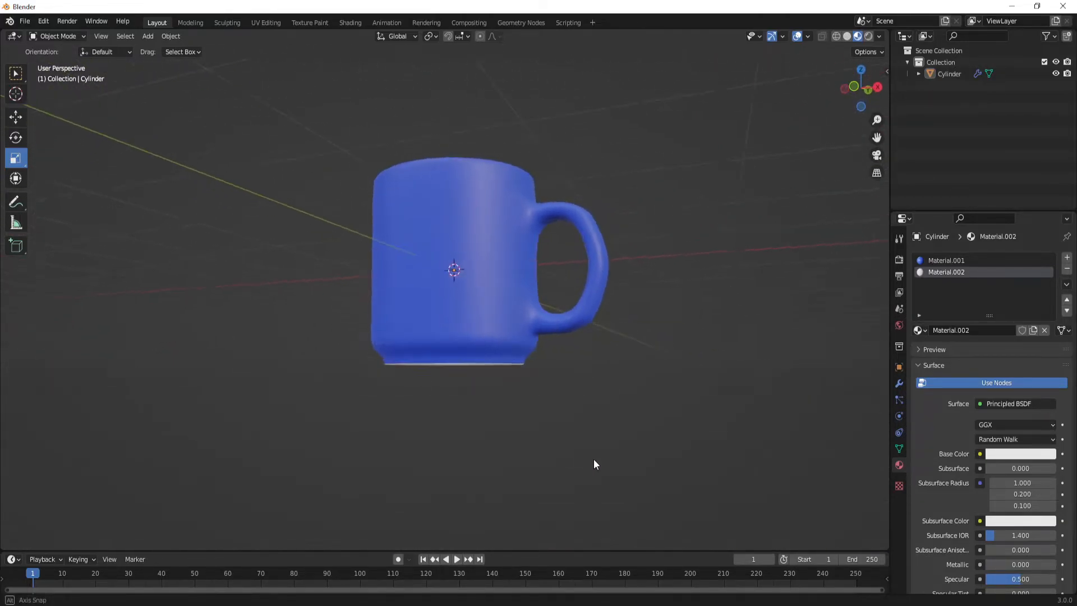
Set the blue material's roughness to about 0.224.
{"action": "left_click", "coordinate": [942, 260]}
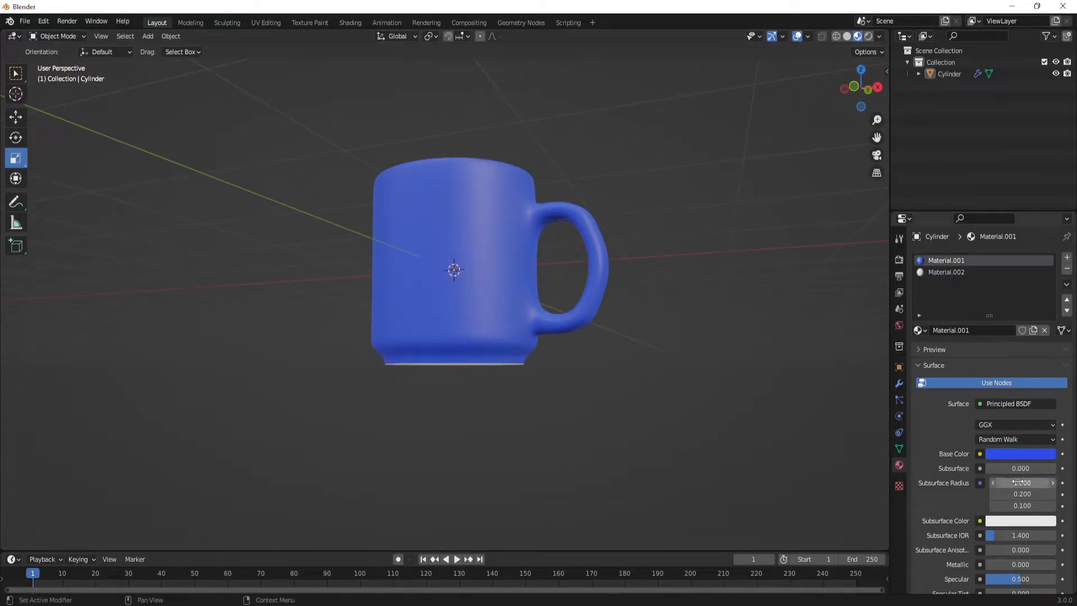
{"action": "scroll", "coordinate": [960, 523], "scroll_direction": "down", "scroll_amount": 3}
{"action": "mouse_move", "coordinate": [1021, 538]}
{"action": "left_mouse_down"}
{"action": "mouse_move", "coordinate": [985, 538]}
{"action": "mouse_move", "coordinate": [1003, 539]}
{"action": "left_mouse_up"}
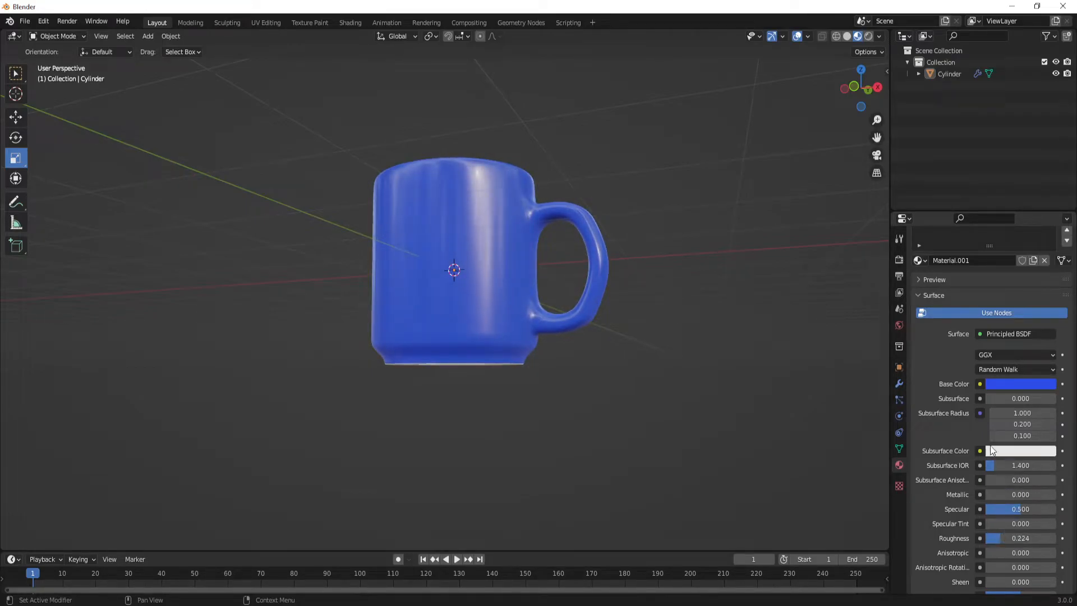
Set the white material's roughness to about 0.161.
{"action": "scroll", "coordinate": [943, 275], "scroll_direction": "up", "scroll_amount": 3}
{"action": "left_click", "coordinate": [946, 272]}
{"action": "middle_click_drag", "start_coordinate": [596, 263], "coordinate": [712, 428]}
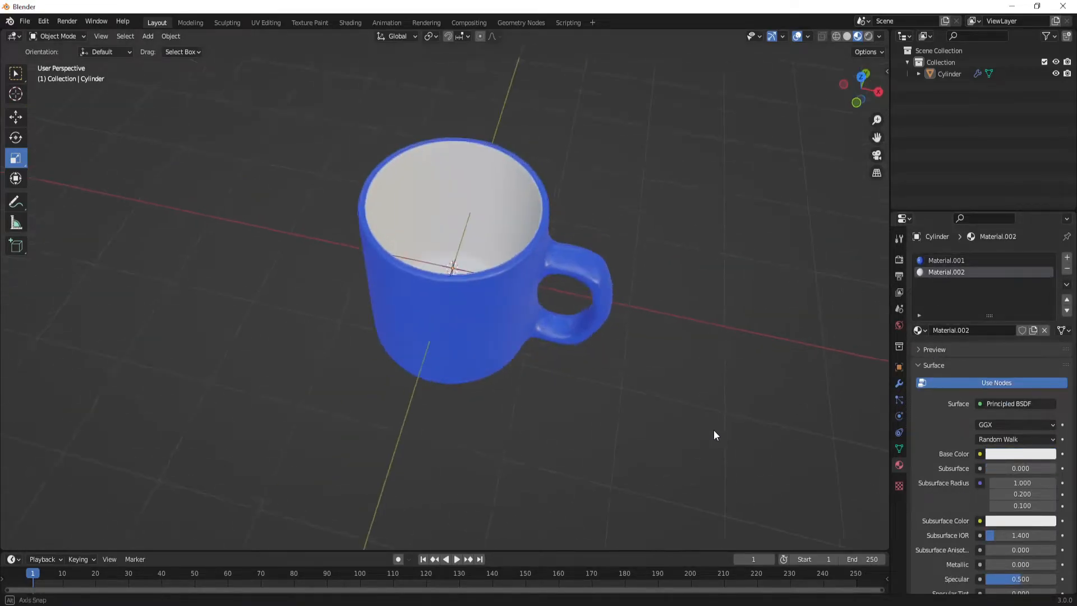
{"action": "scroll", "coordinate": [1007, 520], "scroll_direction": "down", "scroll_amount": 3}
{"action": "left_click_drag", "start_coordinate": [1016, 538], "coordinate": [989, 539]}
{"action": "middle_click_drag", "start_coordinate": [556, 348], "coordinate": [623, 350]}
{"action": "left_click", "coordinate": [1010, 538]}
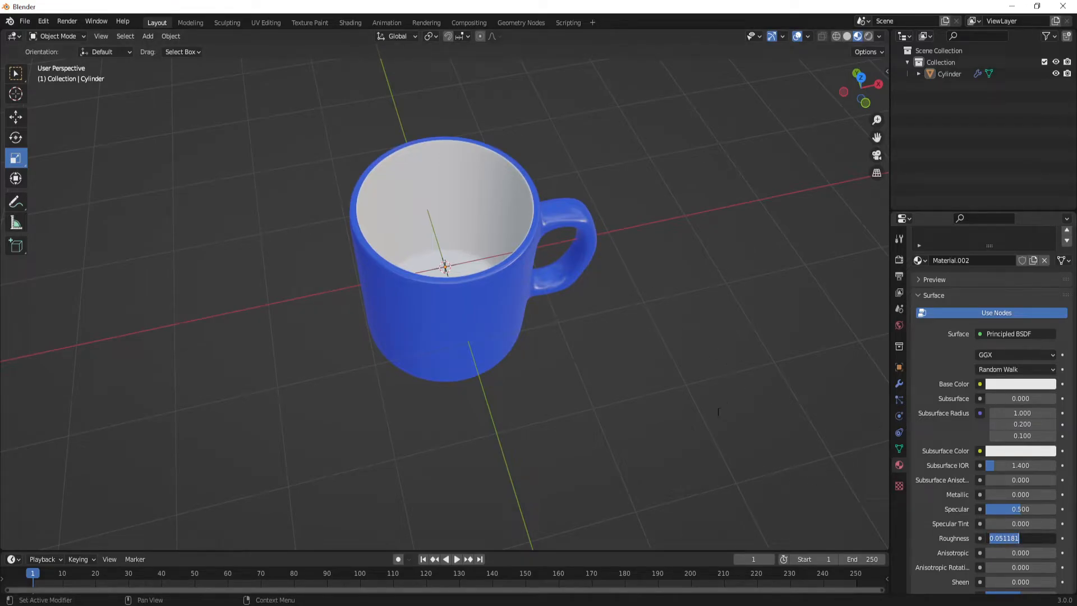
{"action": "left_click", "coordinate": [870, 517]}
{"action": "left_click_drag", "start_coordinate": [1008, 540], "coordinate": [1013, 538]}
{"action": "middle_click_drag", "start_coordinate": [534, 399], "coordinate": [485, 366]}
Select the mug and move it up about 1.61 m along Z.
{"action": "key", "text": "a"}
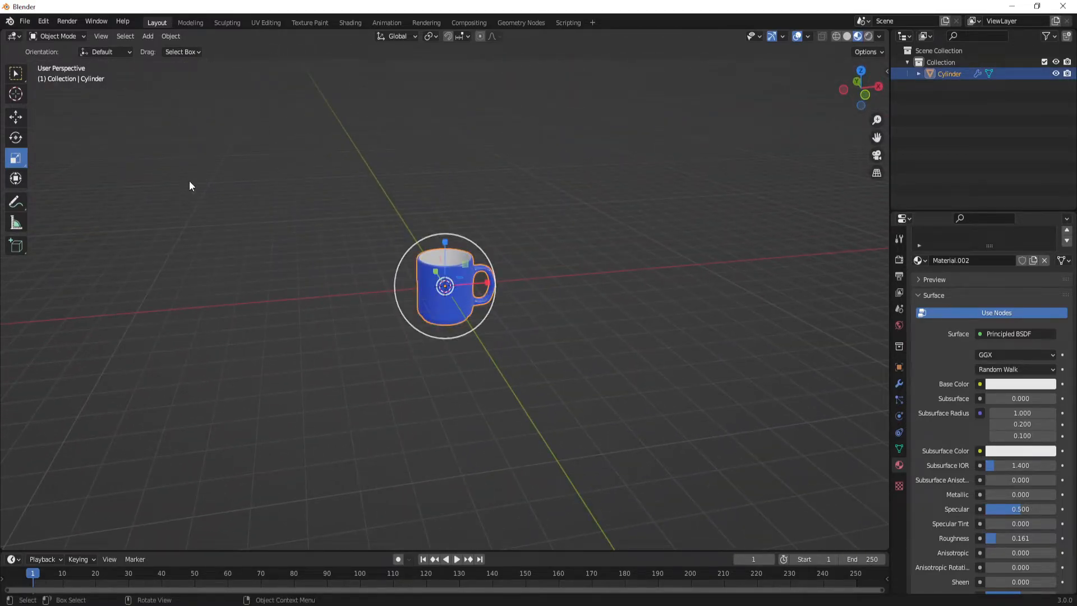
{"action": "left_click", "coordinate": [16, 117]}
{"action": "left_click_drag", "start_coordinate": [445, 241], "coordinate": [452, 188]}
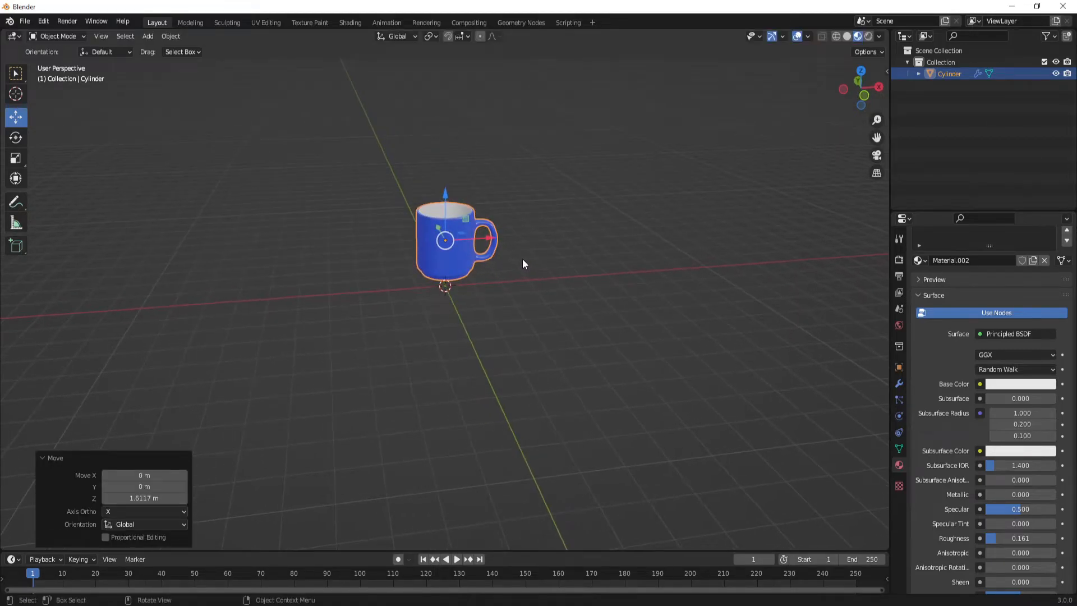
Duplicate the mug and place the copy beside the original along the positive X axis.
{"action": "key", "text": "shift+d"}
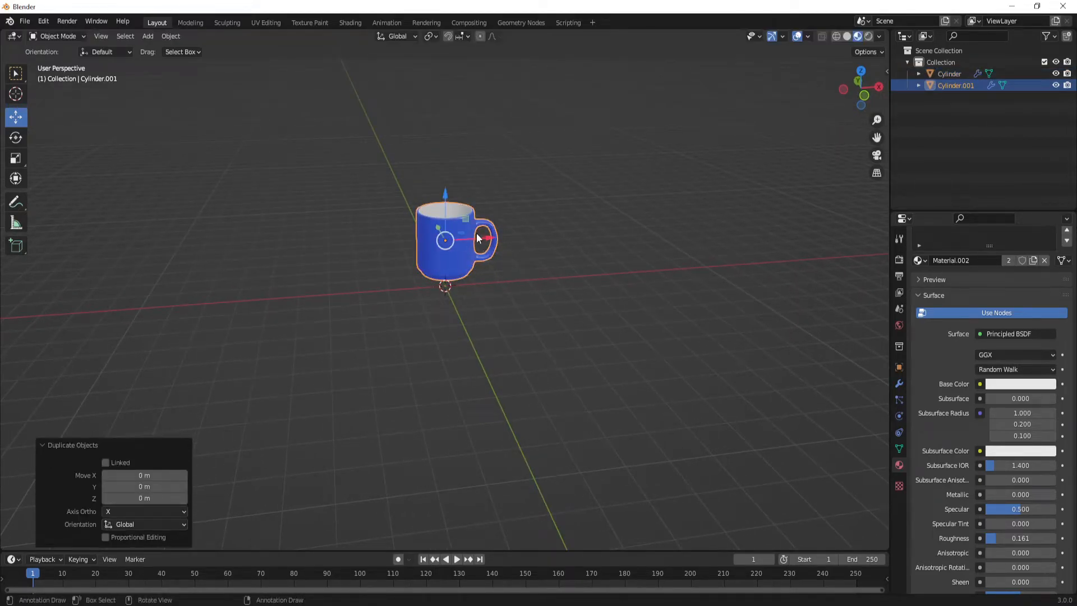
{"action": "key", "text": "x"}
{"action": "left_click", "coordinate": [569, 270]}
{"action": "left_click", "coordinate": [571, 266]}
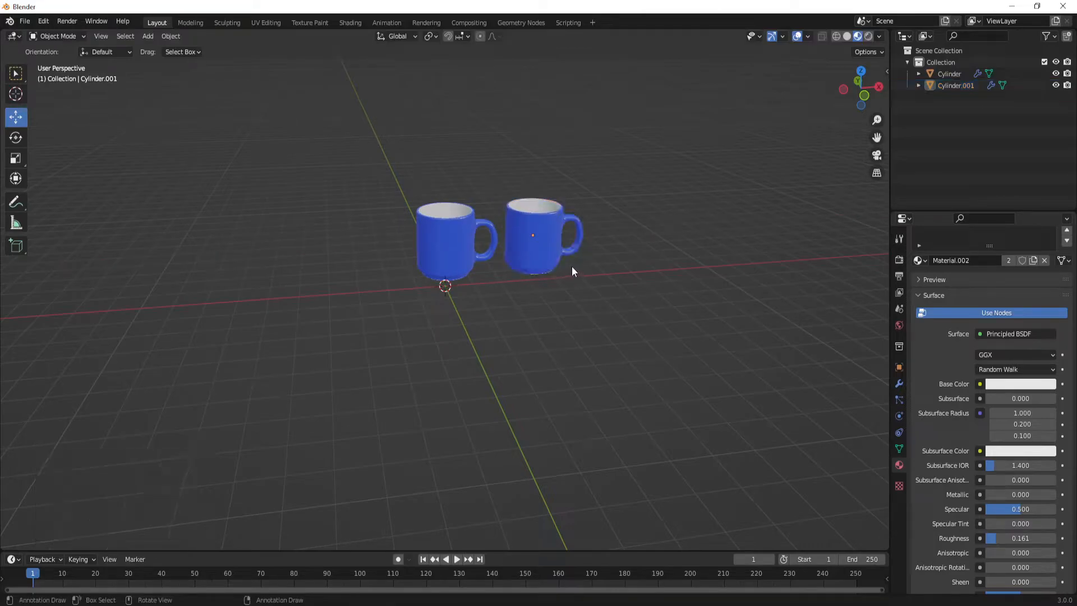
{"action": "left_click", "coordinate": [553, 234]}
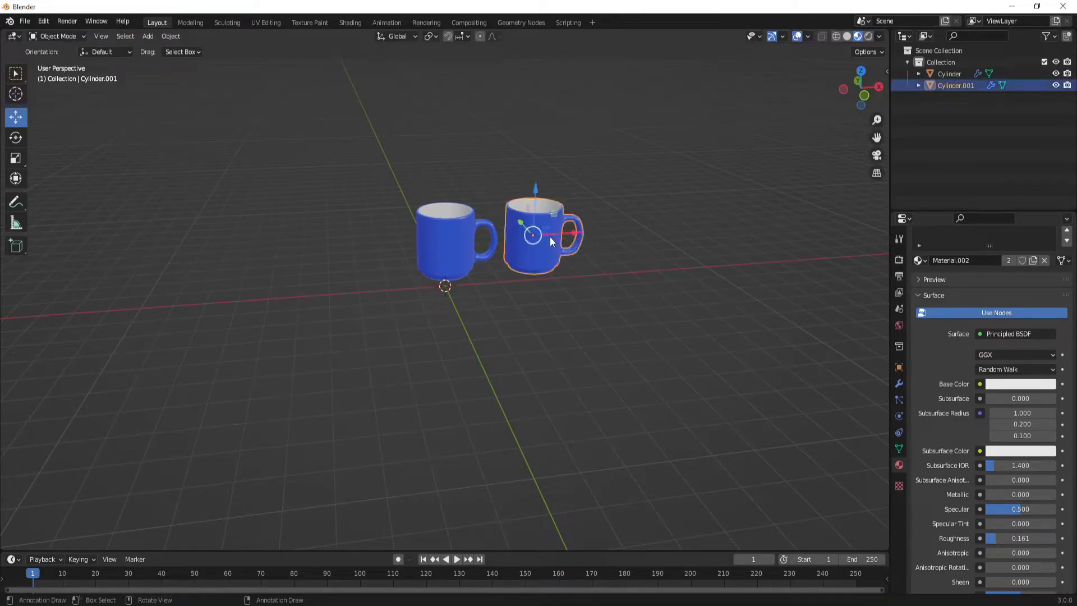
{"action": "mouse_move", "coordinate": [573, 234]}
{"action": "left_mouse_down"}
{"action": "mouse_move", "coordinate": [561, 235]}
{"action": "mouse_move", "coordinate": [578, 234]}
{"action": "left_mouse_up"}
{"action": "left_click", "coordinate": [611, 322]}
{"action": "middle_click_drag", "start_coordinate": [611, 322], "coordinate": [561, 285]}
On the duplicate mug, select all faces using the blue material, then add a third material and assign it to them.
{"action": "left_click", "coordinate": [543, 245]}
{"action": "mouse_move", "coordinate": [543, 245]}
{"action": "middle_mouse_down"}
{"action": "mouse_move", "coordinate": [539, 305]}
{"action": "mouse_move", "coordinate": [530, 251]}
{"action": "middle_mouse_up"}
{"action": "left_click_drag", "start_coordinate": [989, 245], "coordinate": [976, 325]}
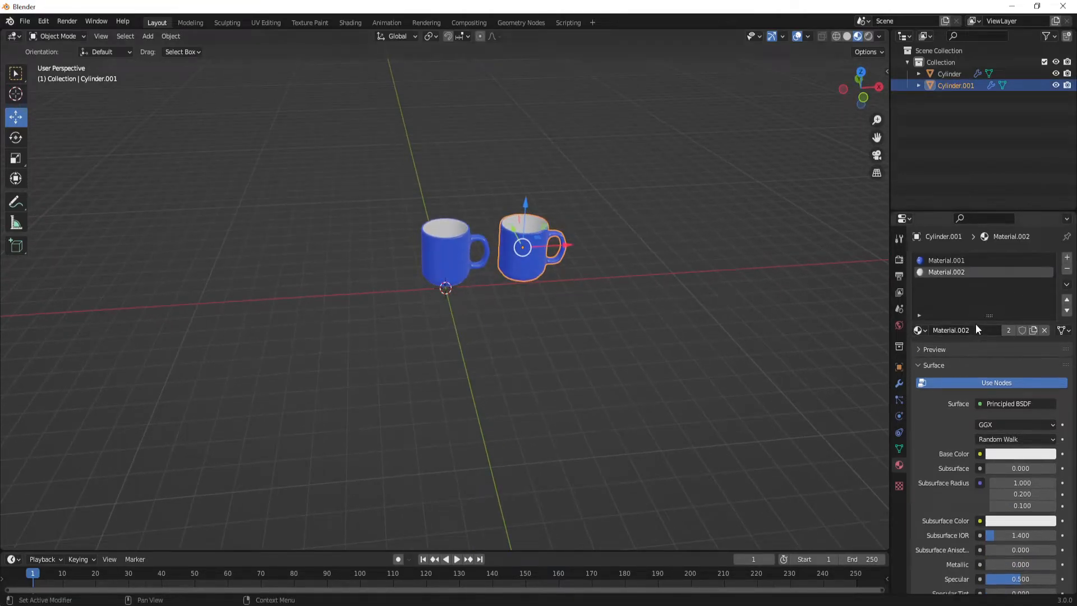
{"action": "left_click", "coordinate": [960, 260]}
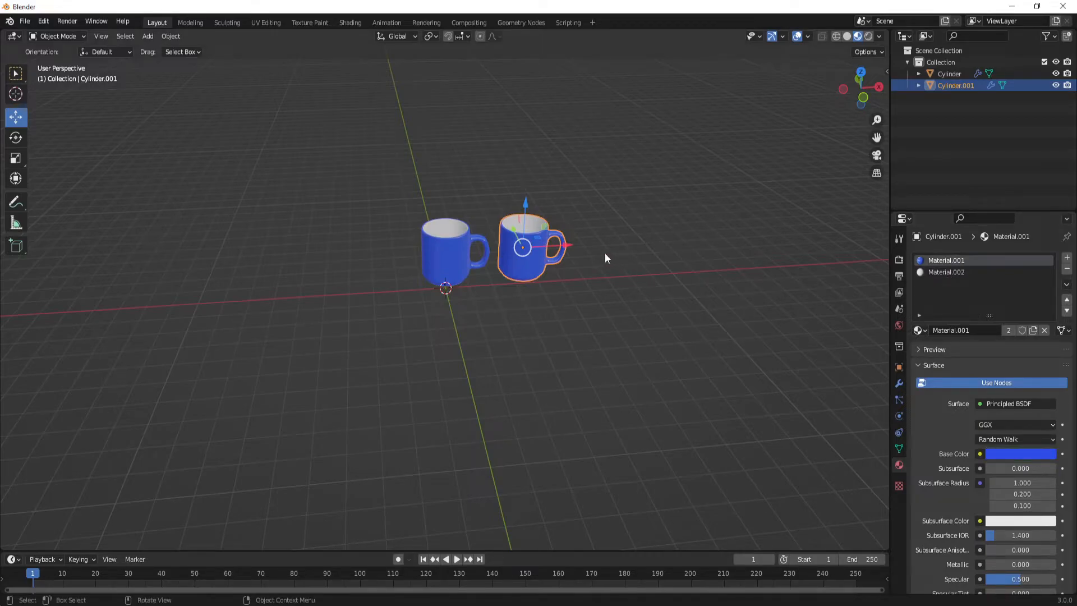
{"action": "key", "text": "Tab"}
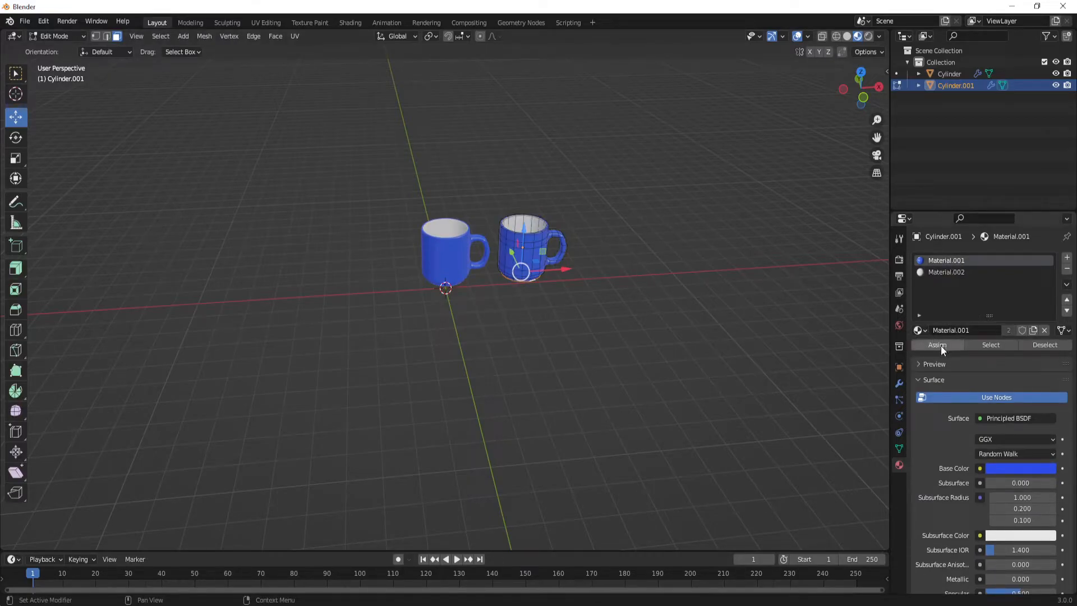
{"action": "left_click", "coordinate": [983, 345]}
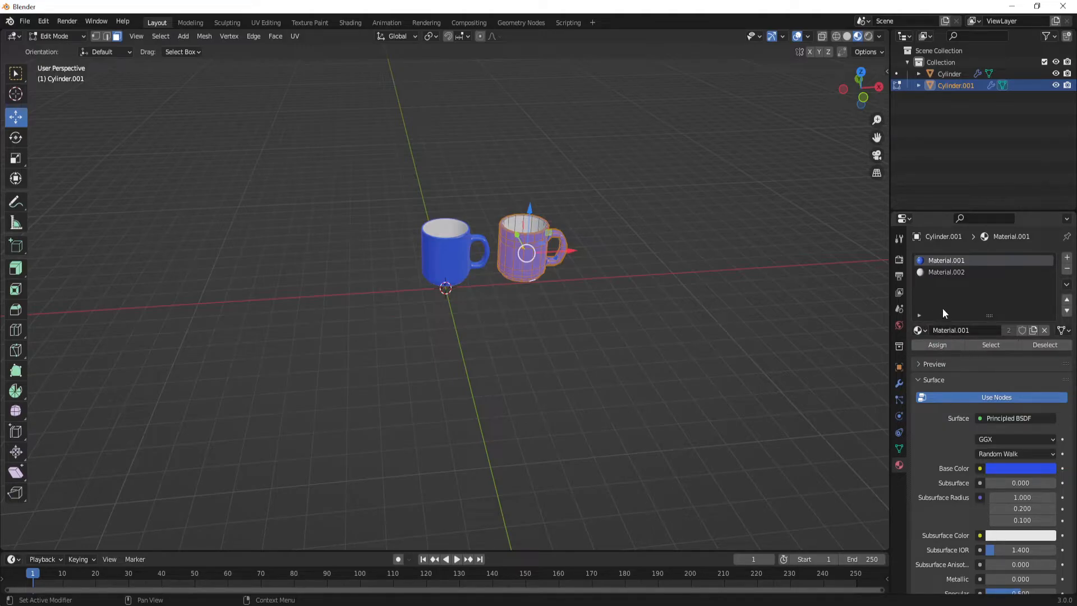
{"action": "left_click", "coordinate": [1066, 257]}
{"action": "left_click", "coordinate": [955, 333]}
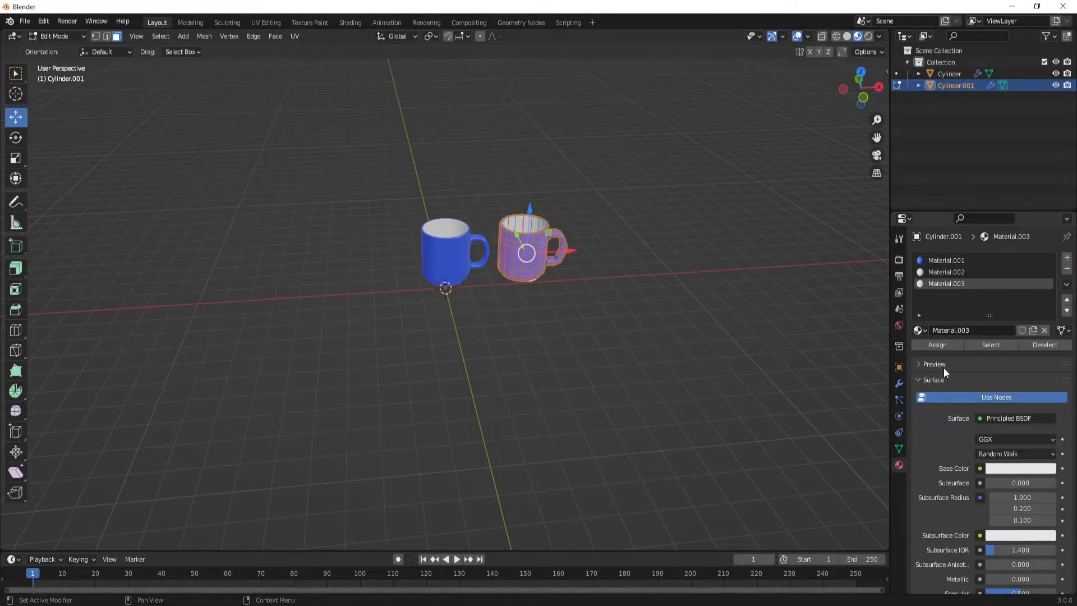
{"action": "left_click", "coordinate": [946, 345]}
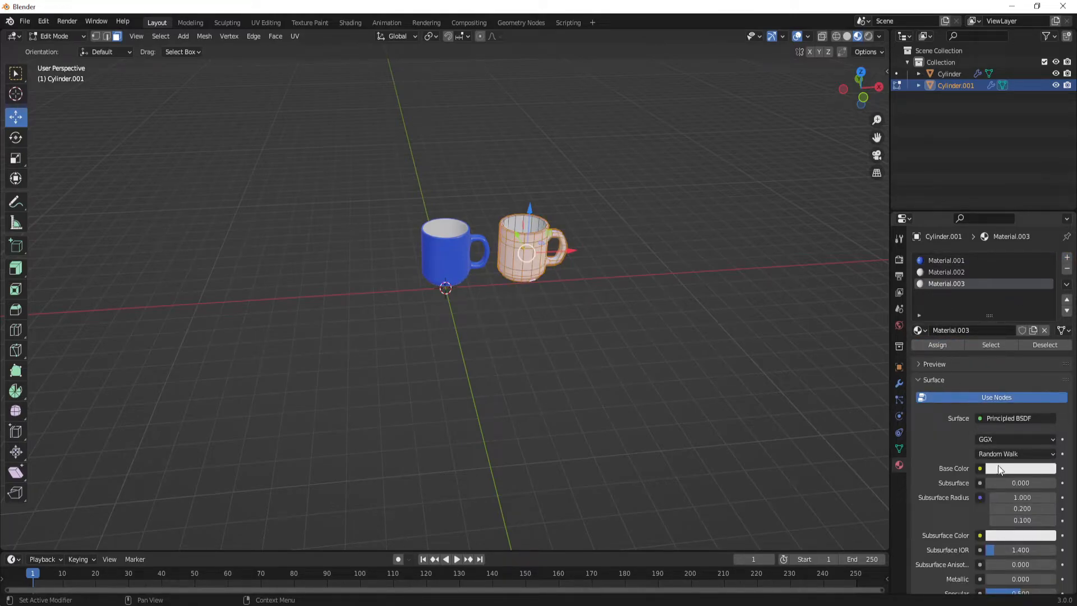
Set the third material's base color to orange and its roughness to about 0.146, and return to Object Mode.
{"action": "left_click", "coordinate": [1015, 469]}
{"action": "left_click_drag", "start_coordinate": [1001, 362], "coordinate": [981, 372]}
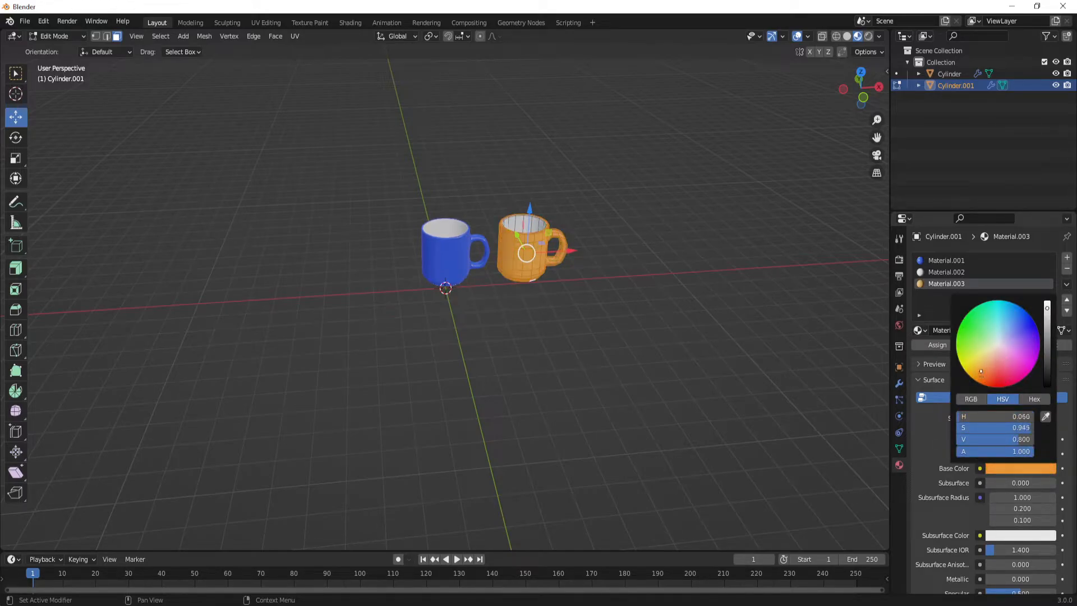
{"action": "scroll", "coordinate": [977, 551], "scroll_direction": "down", "scroll_amount": 2}
{"action": "left_click_drag", "start_coordinate": [991, 577], "coordinate": [964, 578]}
{"action": "key", "text": "Tab"}
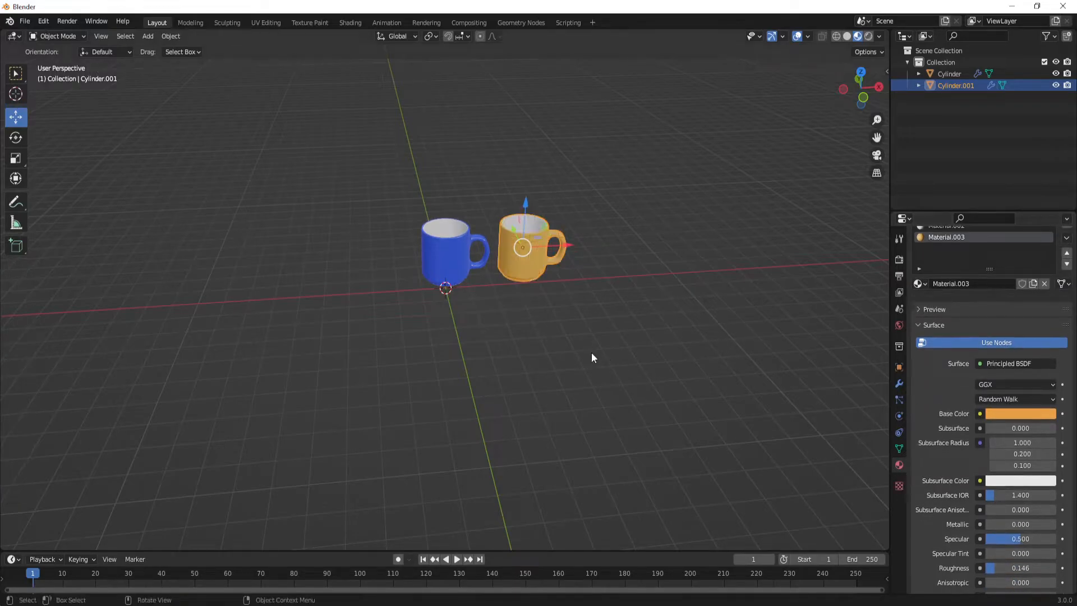
Duplicate the blue mug and place the copy about 3 m away along the negative X axis.
{"action": "left_click", "coordinate": [563, 315]}
{"action": "middle_click_drag", "start_coordinate": [540, 257], "coordinate": [488, 284]}
{"action": "left_click", "coordinate": [464, 267]}
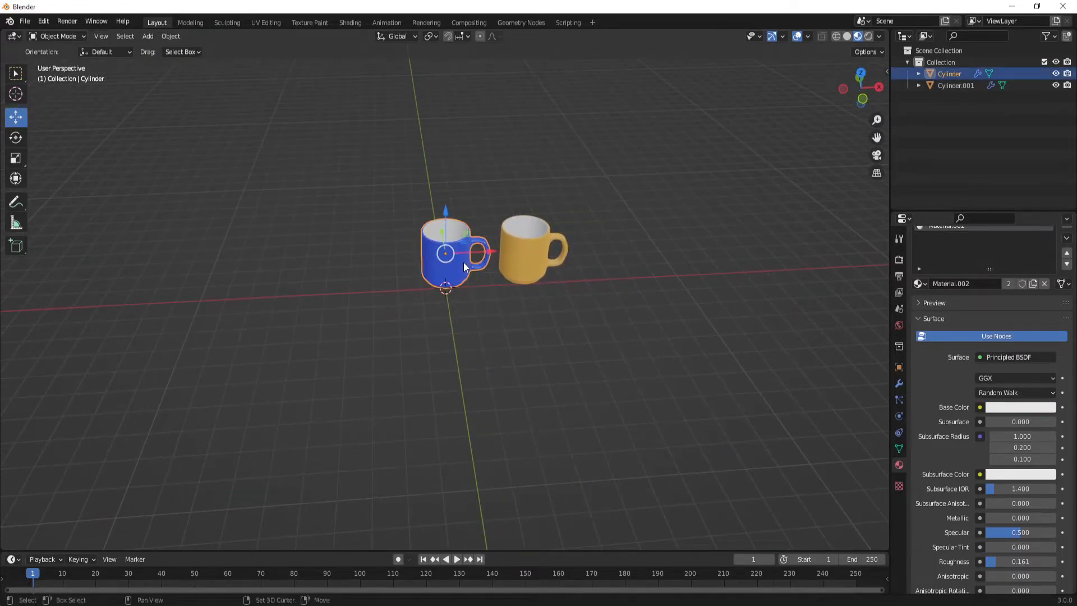
{"action": "key", "text": "shift+d"}
{"action": "key", "text": "x"}
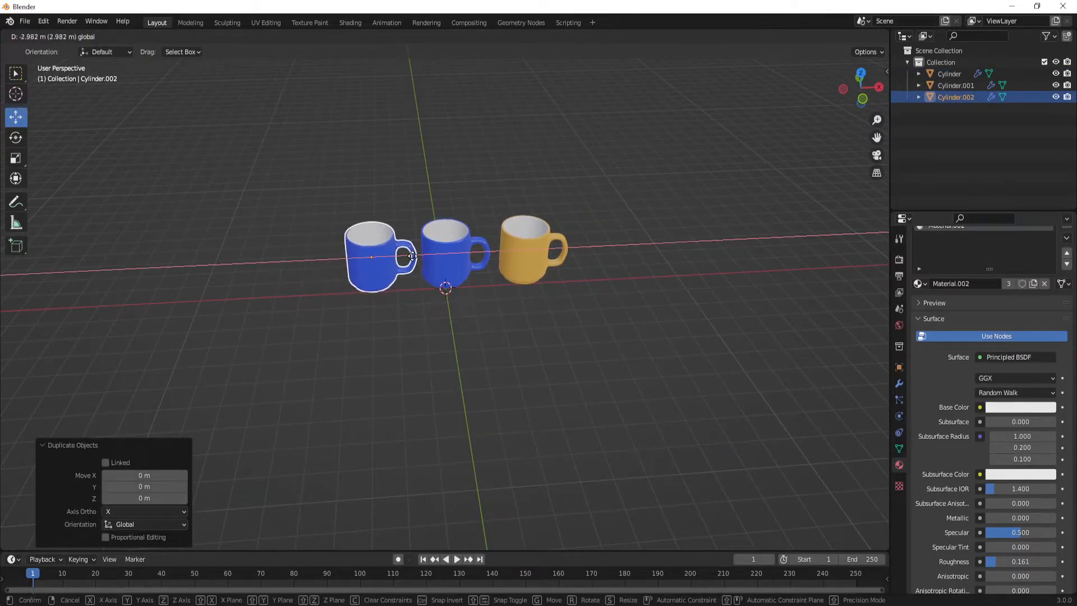
{"action": "left_click", "coordinate": [413, 255]}
On the new copy, select all faces using the blue material, then add a third material and assign it to them.
{"action": "key", "text": "Tab"}
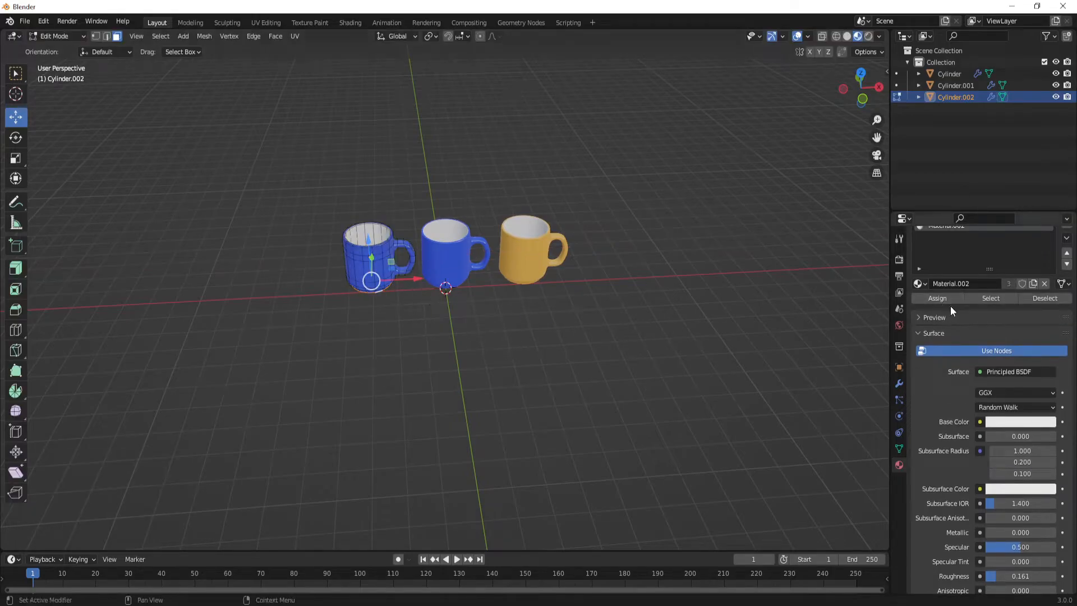
{"action": "scroll", "coordinate": [950, 305], "scroll_direction": "up", "scroll_amount": 2}
{"action": "left_click", "coordinate": [960, 261]}
{"action": "left_click", "coordinate": [988, 344]}
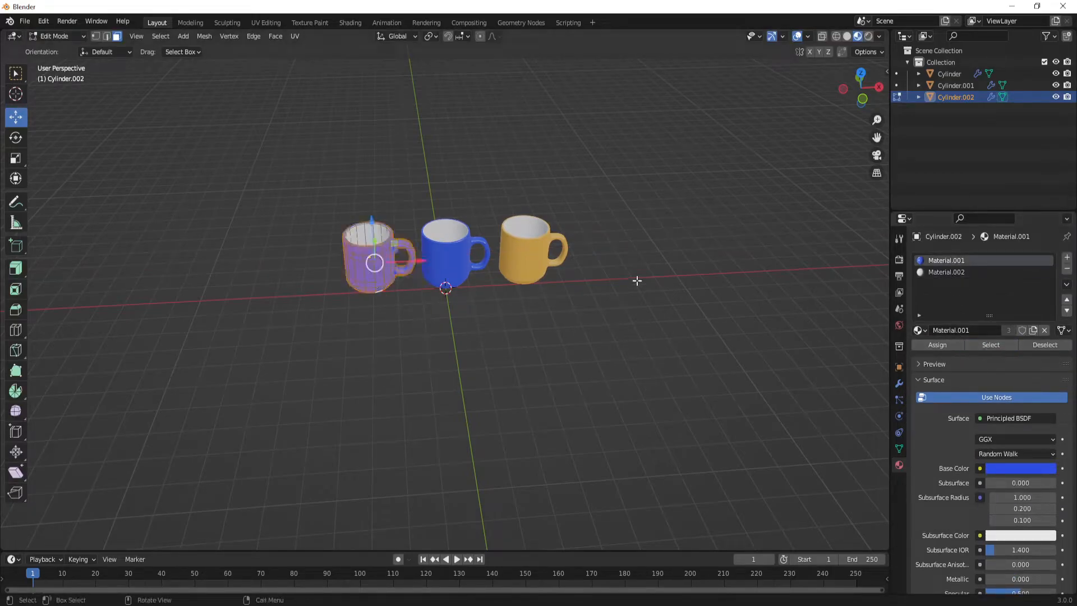
{"action": "left_click", "coordinate": [1067, 257]}
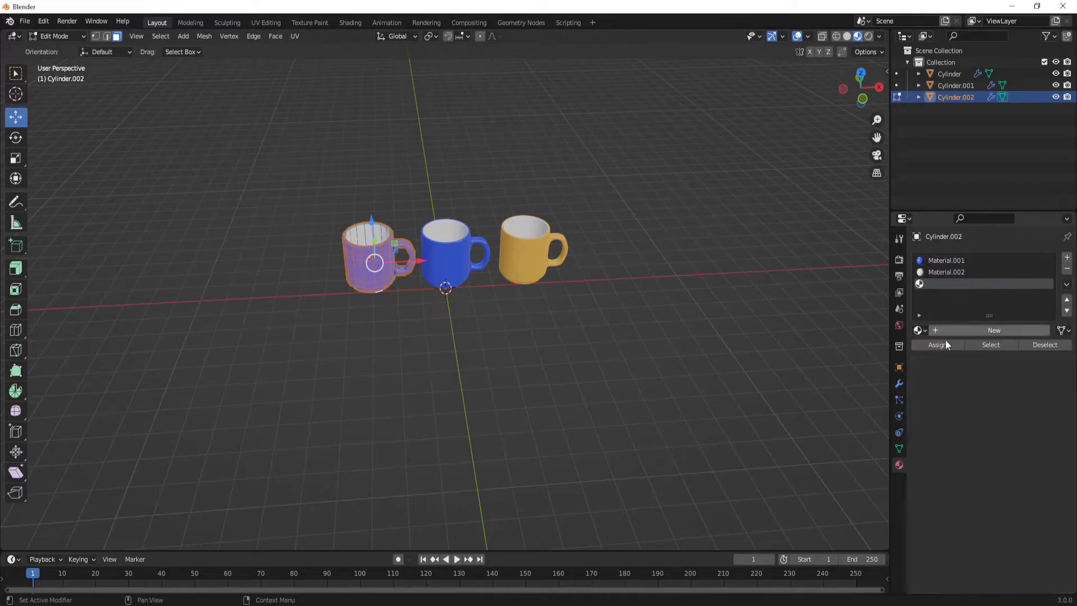
{"action": "left_click", "coordinate": [942, 345]}
{"action": "left_click", "coordinate": [977, 331]}
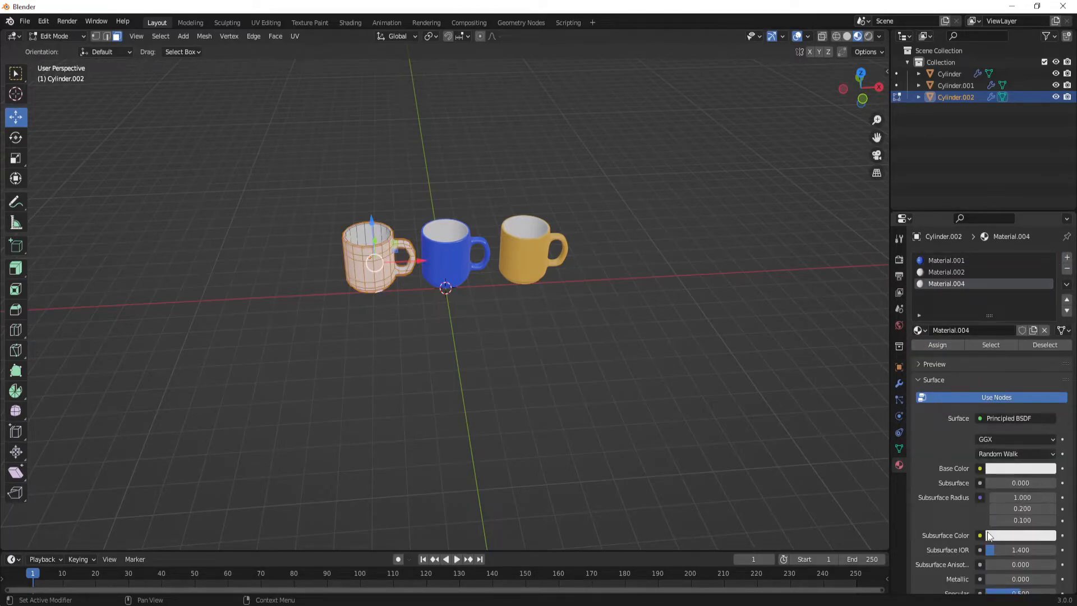
Set the new material's roughness to about 0.138 and its base color to pink, and return to Object Mode.
{"action": "scroll", "coordinate": [1012, 468], "scroll_direction": "down", "scroll_amount": 3}
{"action": "mouse_move", "coordinate": [1021, 552]}
{"action": "left_mouse_down"}
{"action": "mouse_move", "coordinate": [993, 553]}
{"action": "mouse_move", "coordinate": [1004, 553]}
{"action": "left_mouse_up"}
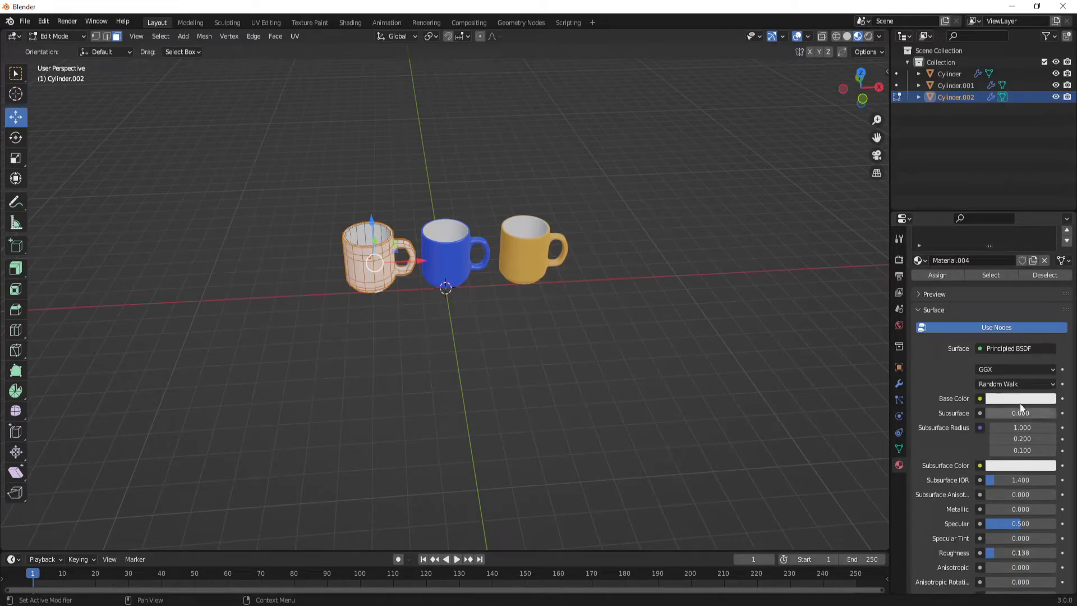
{"action": "left_click", "coordinate": [1012, 399]}
{"action": "left_click_drag", "start_coordinate": [1000, 269], "coordinate": [1005, 306]}
{"action": "key", "text": "Tab"}
{"action": "left_click", "coordinate": [502, 352]}
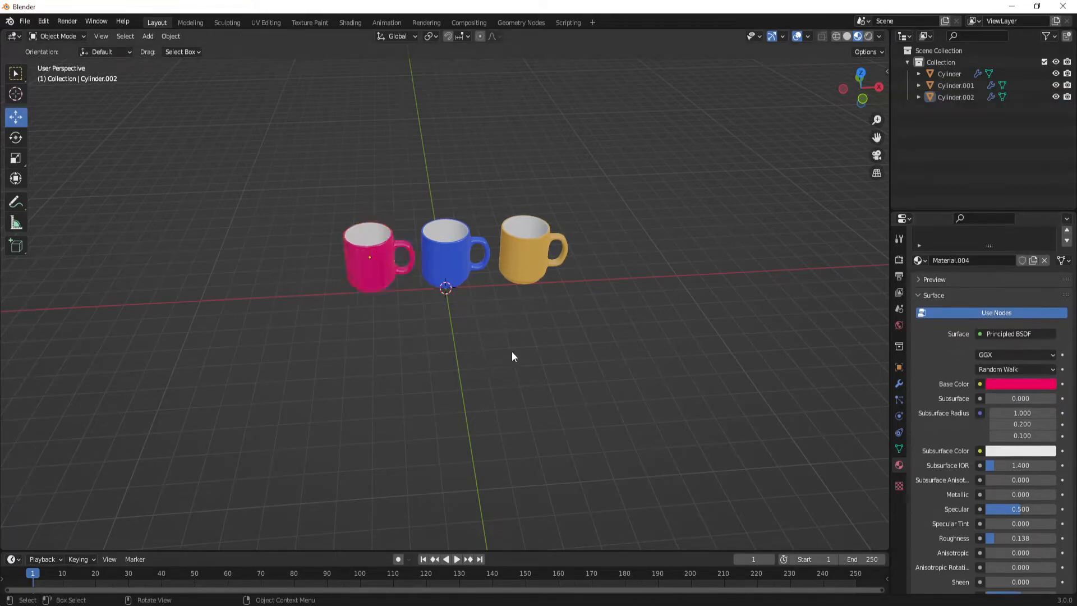
Select the pink mug and change its material's base color to red, leaving the mug deselected.
{"action": "scroll", "coordinate": [505, 352], "scroll_direction": "up", "scroll_amount": 1}
{"action": "middle_click_drag", "start_coordinate": [564, 351], "coordinate": [586, 315]}
{"action": "scroll", "coordinate": [539, 306], "scroll_direction": "up", "scroll_amount": 2}
{"action": "middle_click_drag", "start_coordinate": [490, 290], "coordinate": [471, 311]}
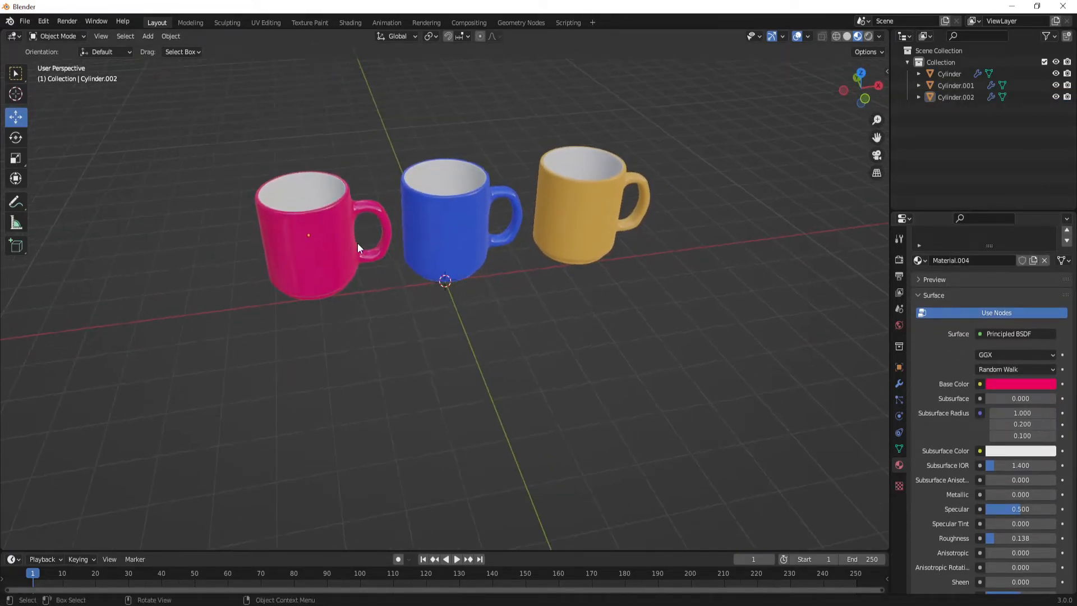
{"action": "left_click", "coordinate": [357, 242]}
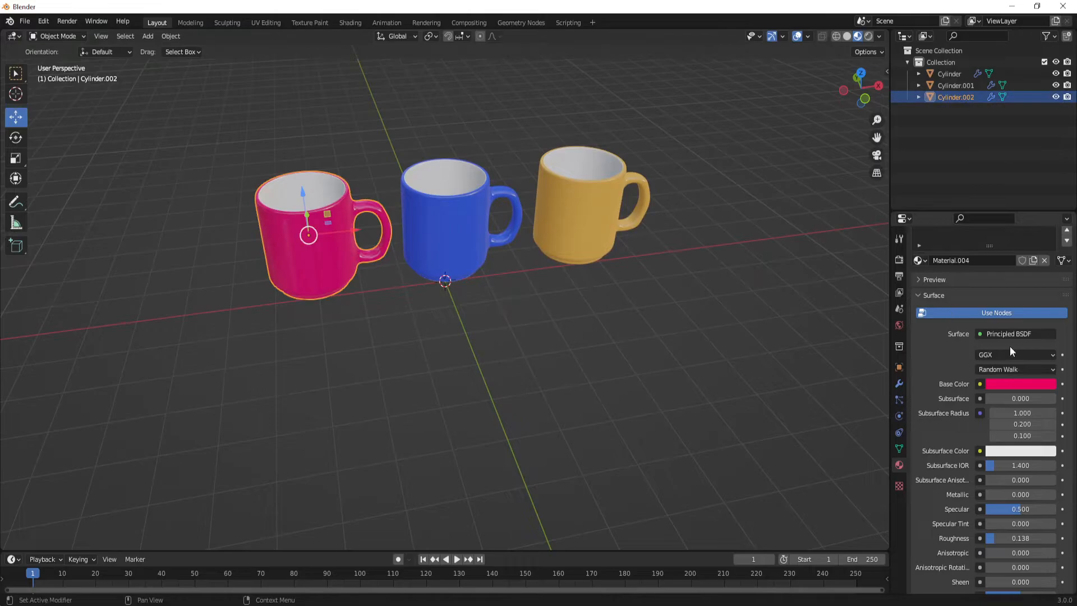
{"action": "left_click", "coordinate": [1007, 386]}
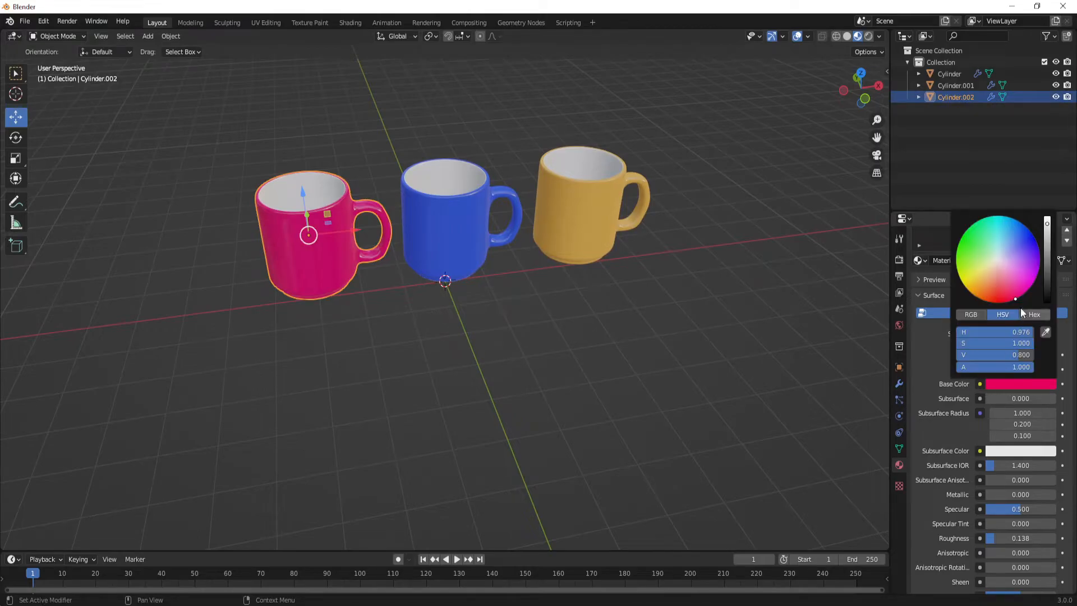
{"action": "left_click", "coordinate": [568, 399]}
{"action": "mouse_move", "coordinate": [510, 311]}
{"action": "middle_mouse_down"}
{"action": "mouse_move", "coordinate": [509, 300]}
{"action": "mouse_move", "coordinate": [540, 303]}
{"action": "mouse_move", "coordinate": [507, 347]}
{"action": "mouse_move", "coordinate": [430, 380]}
{"action": "mouse_move", "coordinate": [463, 298]}
{"action": "mouse_move", "coordinate": [505, 309]}
{"action": "middle_mouse_up"}
{"action": "scroll", "coordinate": [500, 323], "scroll_direction": "down", "scroll_amount": 2}
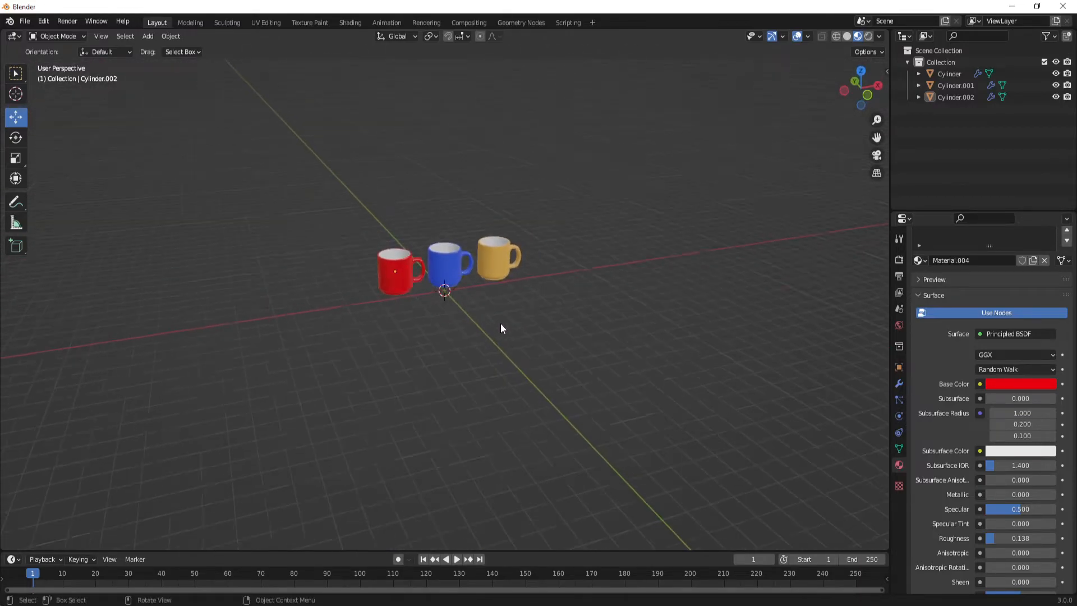
Add a plane under the mugs and scale it up by about 17.2, and again by about 2.245.
{"action": "left_click", "coordinate": [148, 36]}
{"action": "mouse_move", "coordinate": [166, 50]}
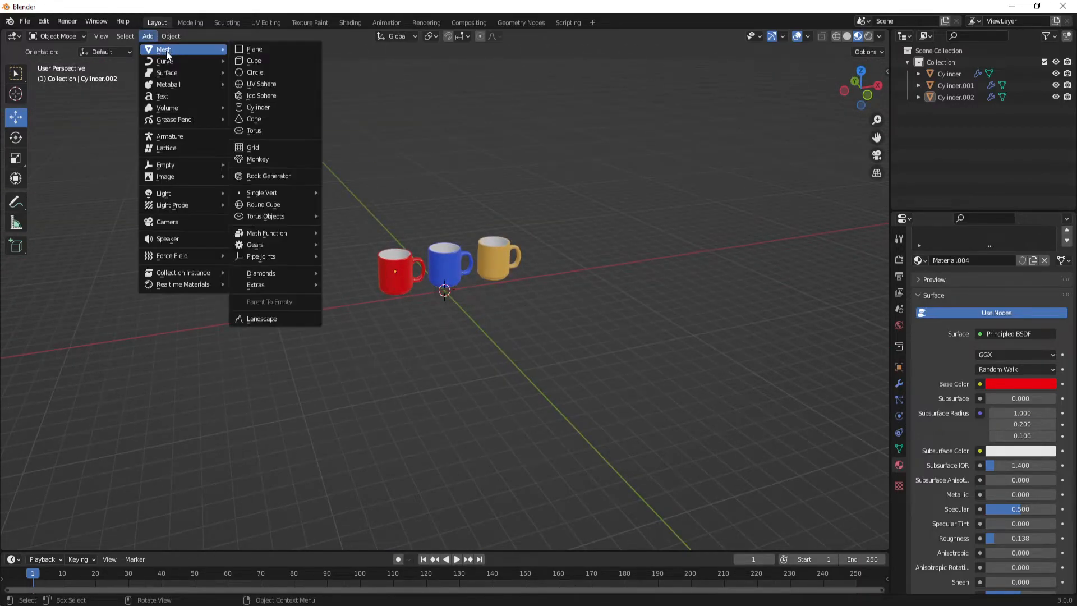
{"action": "left_click", "coordinate": [259, 52]}
{"action": "key", "text": "s"}
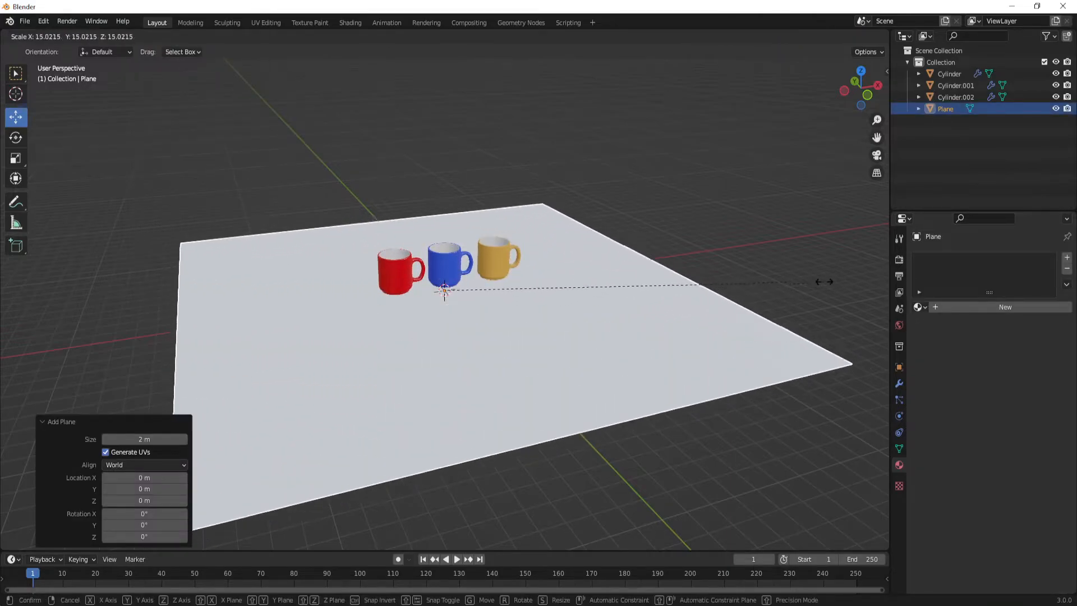
{"action": "left_click", "coordinate": [883, 277]}
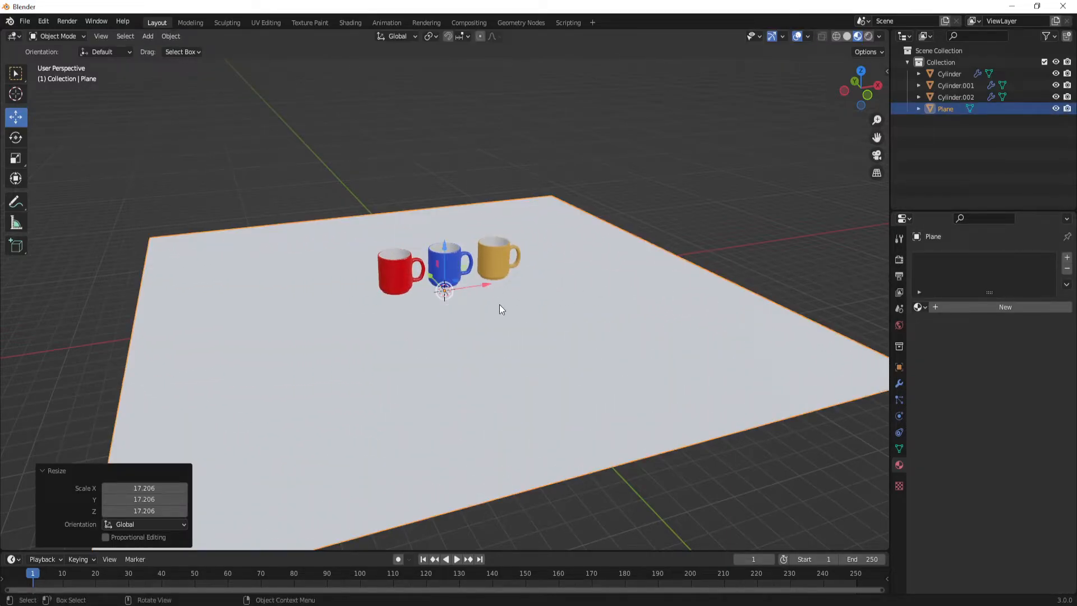
{"action": "key", "text": "s"}
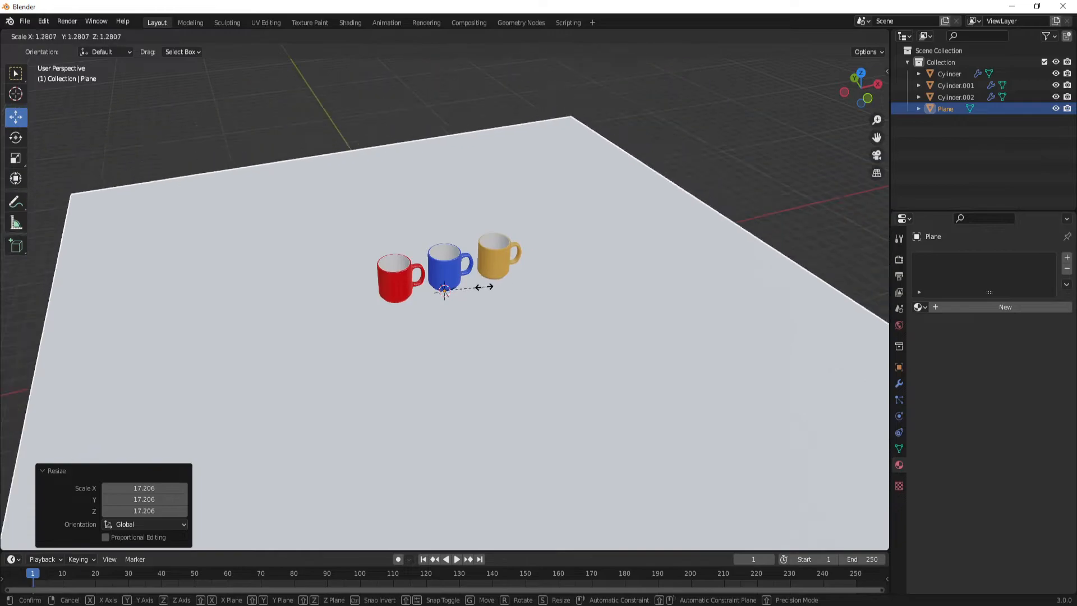
{"action": "left_click", "coordinate": [460, 301]}
{"action": "scroll", "coordinate": [469, 323], "scroll_direction": "down", "scroll_amount": 6}
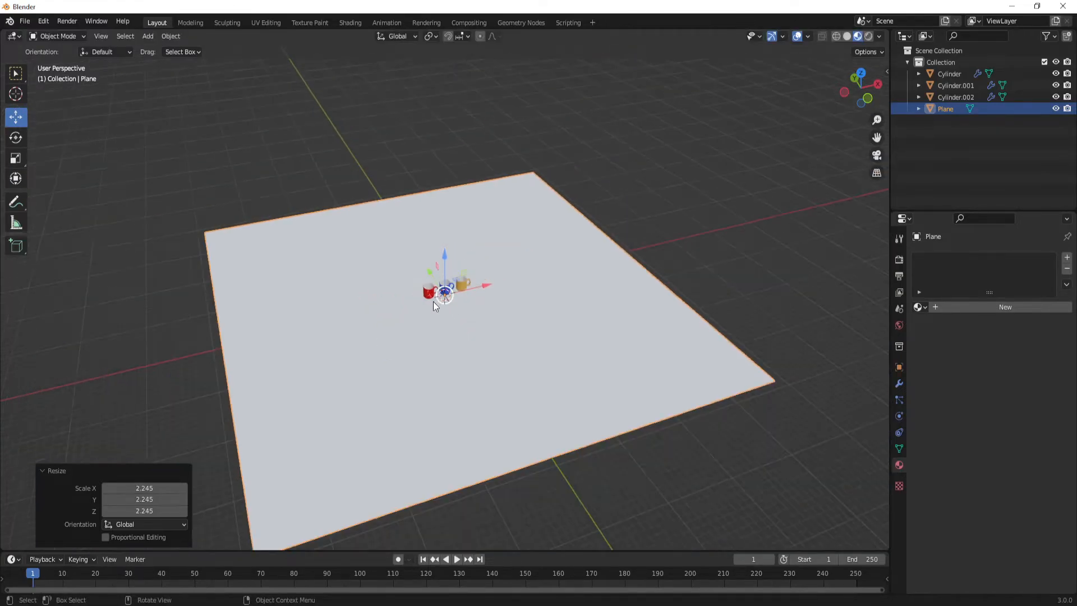
In Edit Mode, extrude the plane's back edge upward about 54.1 m along Z to form a backdrop wall.
{"action": "scroll", "coordinate": [433, 301], "scroll_direction": "down", "scroll_amount": 3}
{"action": "mouse_move", "coordinate": [381, 228]}
{"action": "middle_mouse_down"}
{"action": "mouse_move", "coordinate": [402, 215]}
{"action": "mouse_move", "coordinate": [383, 219]}
{"action": "middle_mouse_up"}
{"action": "key", "text": "Tab"}
{"action": "right_click", "coordinate": [378, 223]}
{"action": "left_click", "coordinate": [162, 113]}
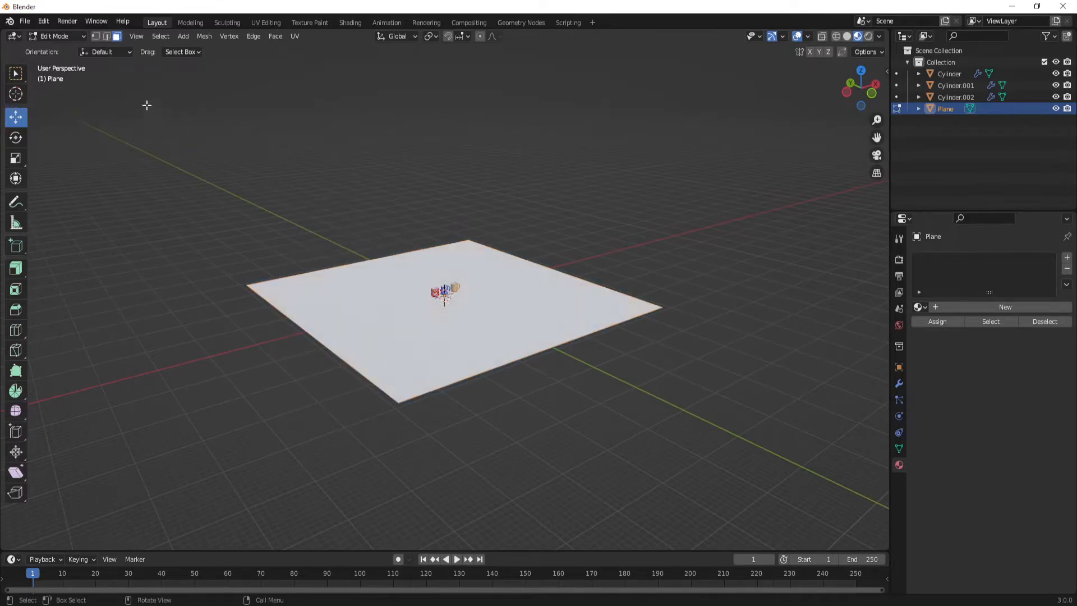
{"action": "left_click", "coordinate": [110, 37]}
{"action": "left_click", "coordinate": [365, 267]}
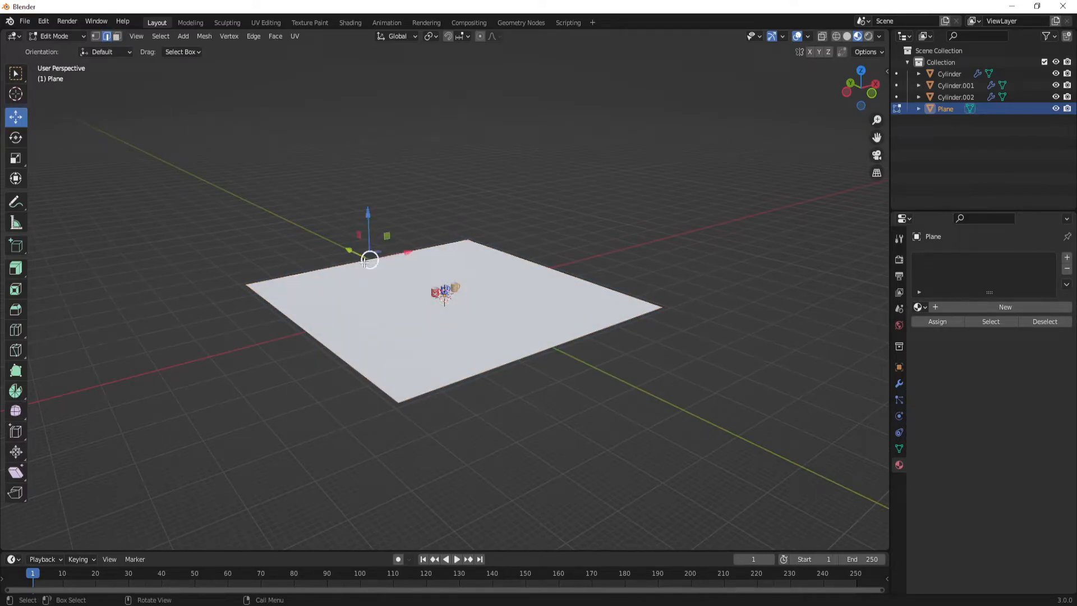
{"action": "key", "text": "e"}
{"action": "left_click_drag", "start_coordinate": [369, 218], "coordinate": [365, 499]}
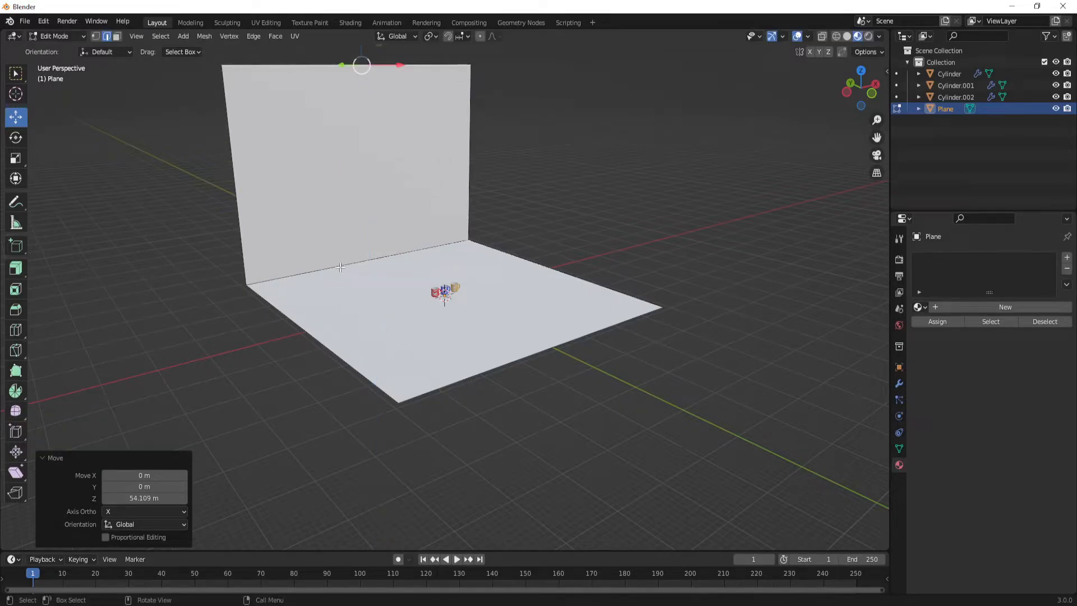
Bevel the edge between floor and wall with a width of about 0.256 m and 14 segments, and return to Object Mode.
{"action": "left_click", "coordinate": [341, 268]}
{"action": "right_click", "coordinate": [327, 268]}
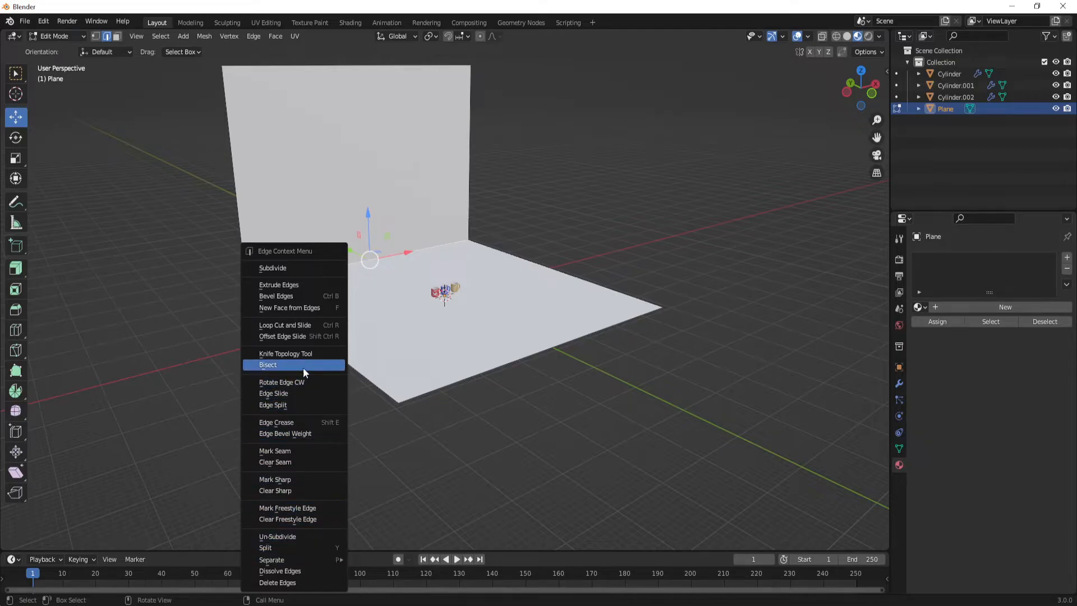
{"action": "left_click", "coordinate": [290, 295]}
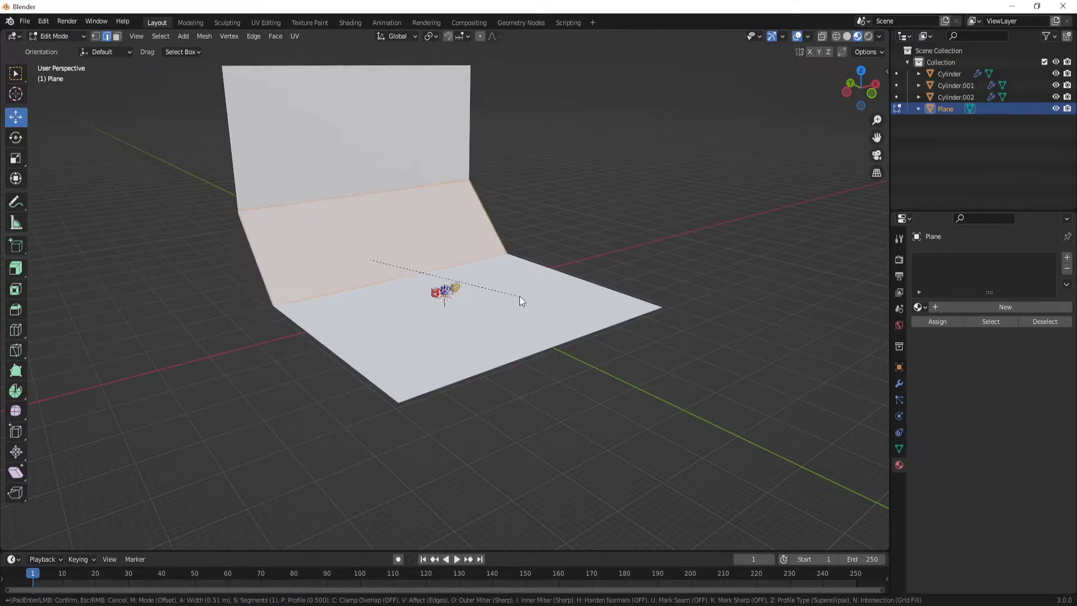
{"action": "left_click", "coordinate": [489, 285]}
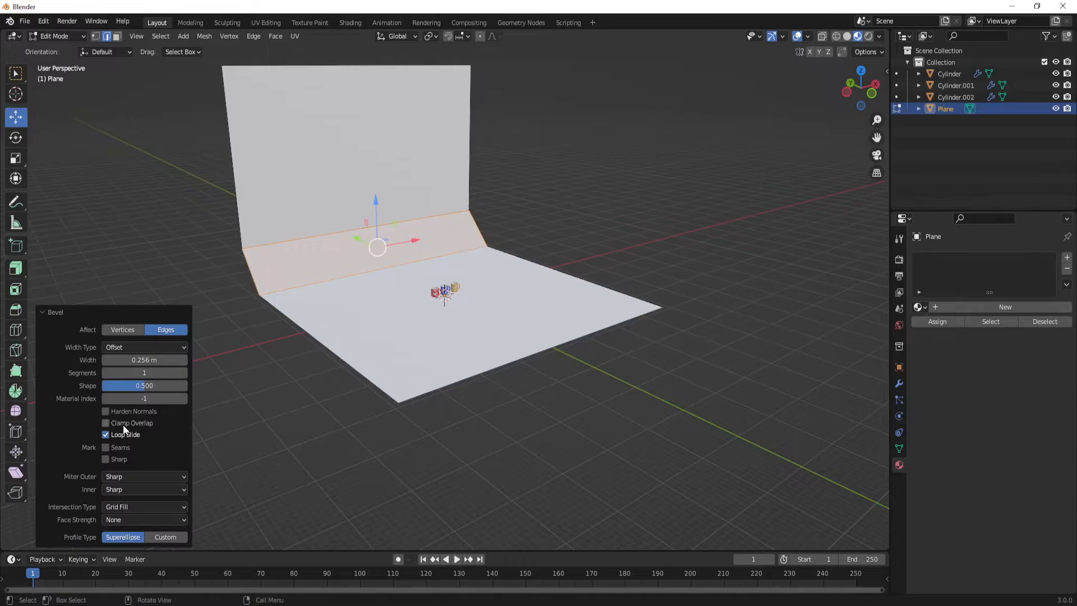
{"action": "left_click_drag", "start_coordinate": [140, 373], "coordinate": [193, 373]}
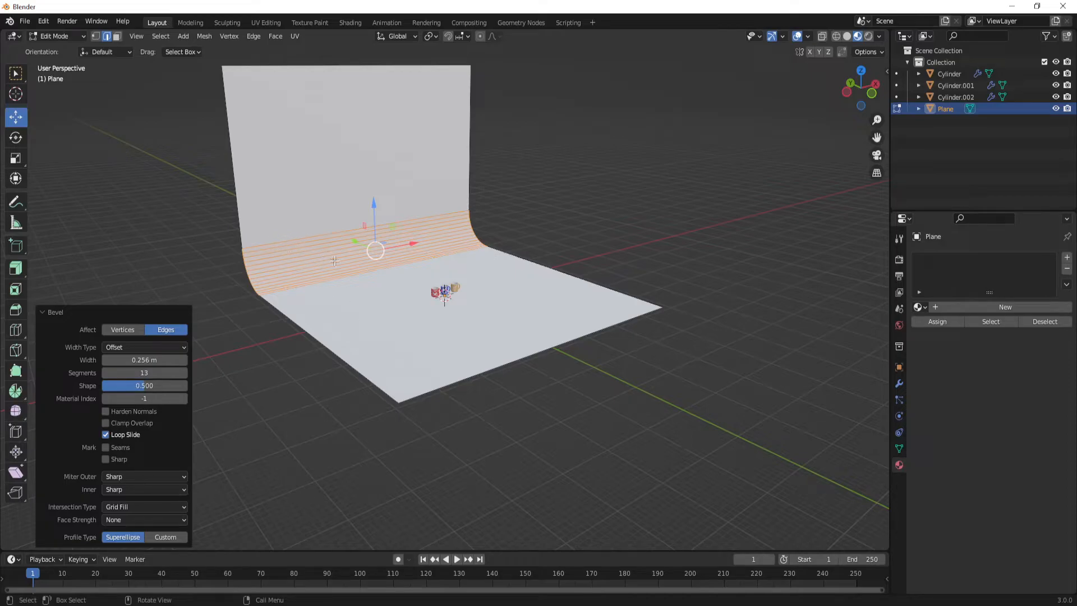
{"action": "left_click_drag", "start_coordinate": [184, 373], "coordinate": [157, 373]}
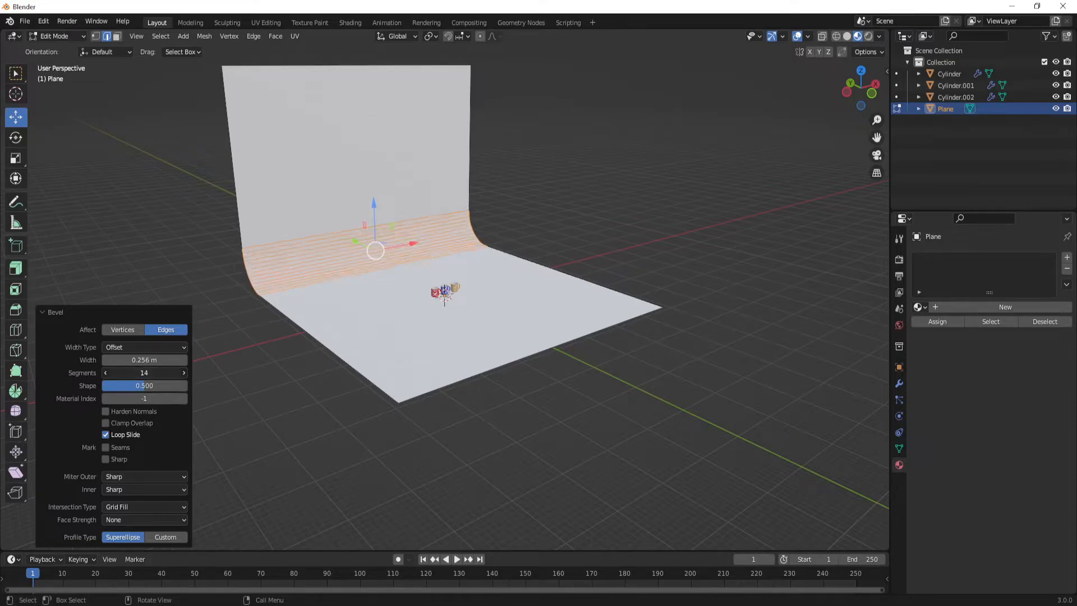
{"action": "key", "text": "Tab"}
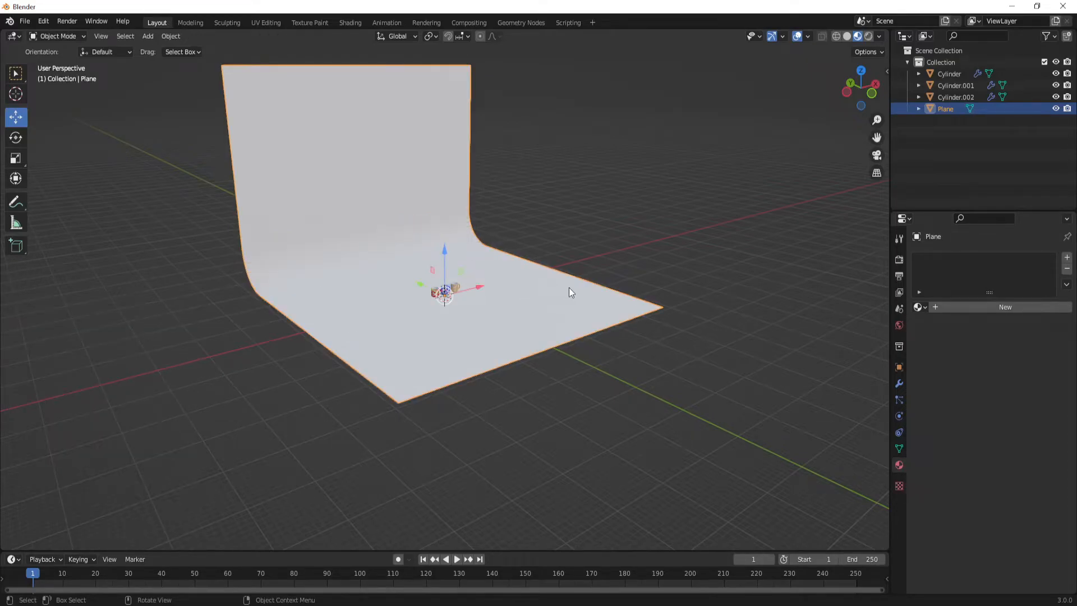
Scale the backdrop along X by a factor of about 1.434.
{"action": "middle_click_drag", "start_coordinate": [537, 305], "coordinate": [511, 293]}
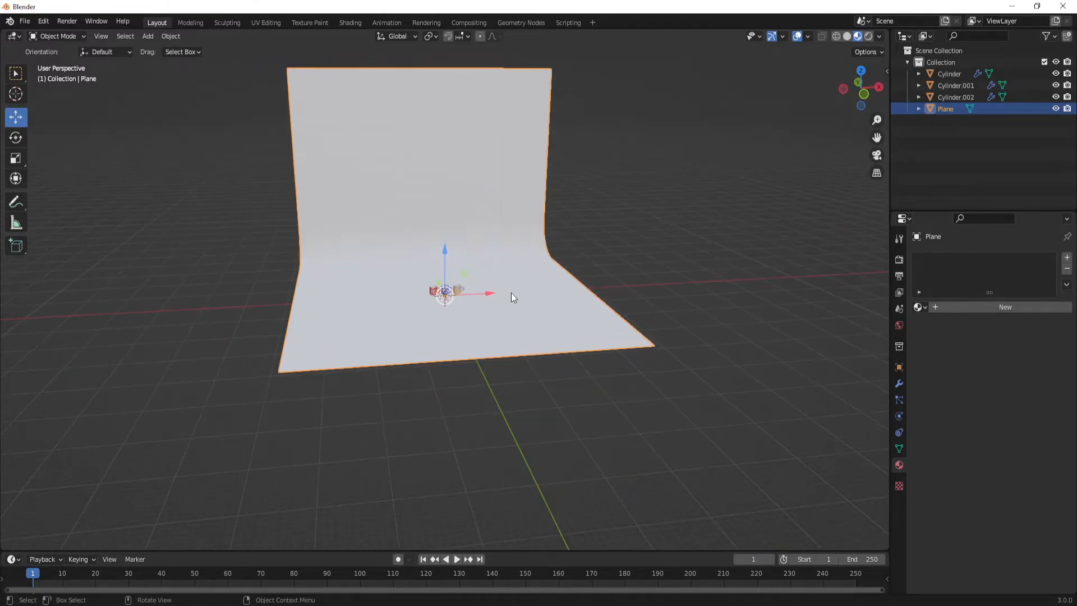
{"action": "left_click", "coordinate": [19, 159]}
{"action": "mouse_move", "coordinate": [490, 294]}
{"action": "left_mouse_down"}
{"action": "mouse_move", "coordinate": [539, 295]}
{"action": "mouse_move", "coordinate": [508, 300]}
{"action": "left_mouse_up"}
Apply smooth shading to the backdrop and deselect it.
{"action": "middle_click_drag", "start_coordinate": [433, 339], "coordinate": [434, 332]}
{"action": "middle_click_drag", "start_coordinate": [504, 292], "coordinate": [557, 371], "text": "shift"}
{"action": "scroll", "coordinate": [523, 371], "scroll_direction": "up", "scroll_amount": 4}
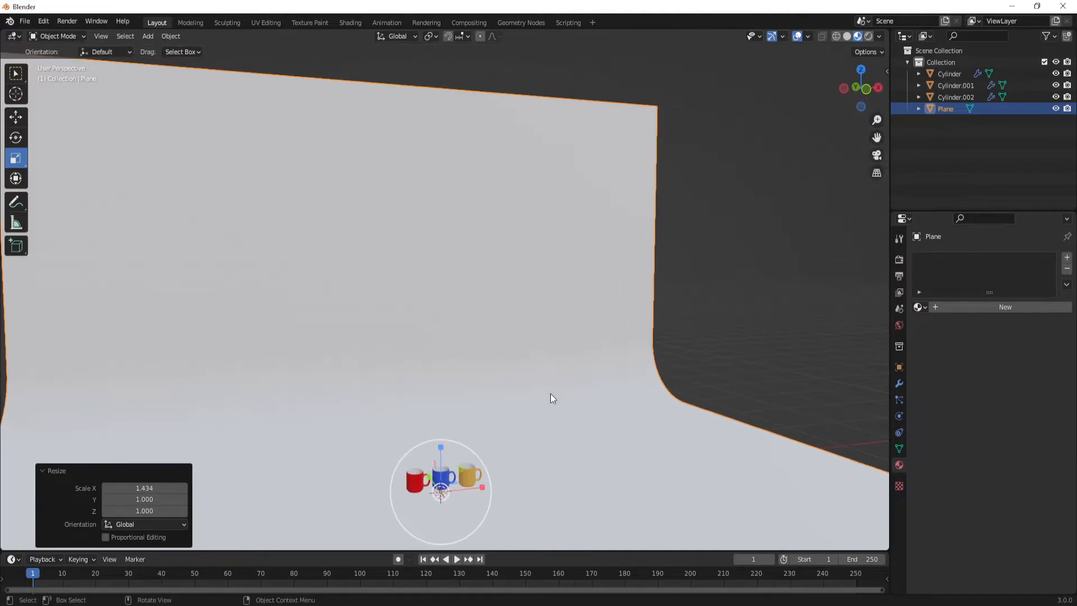
{"action": "right_click", "coordinate": [551, 396]}
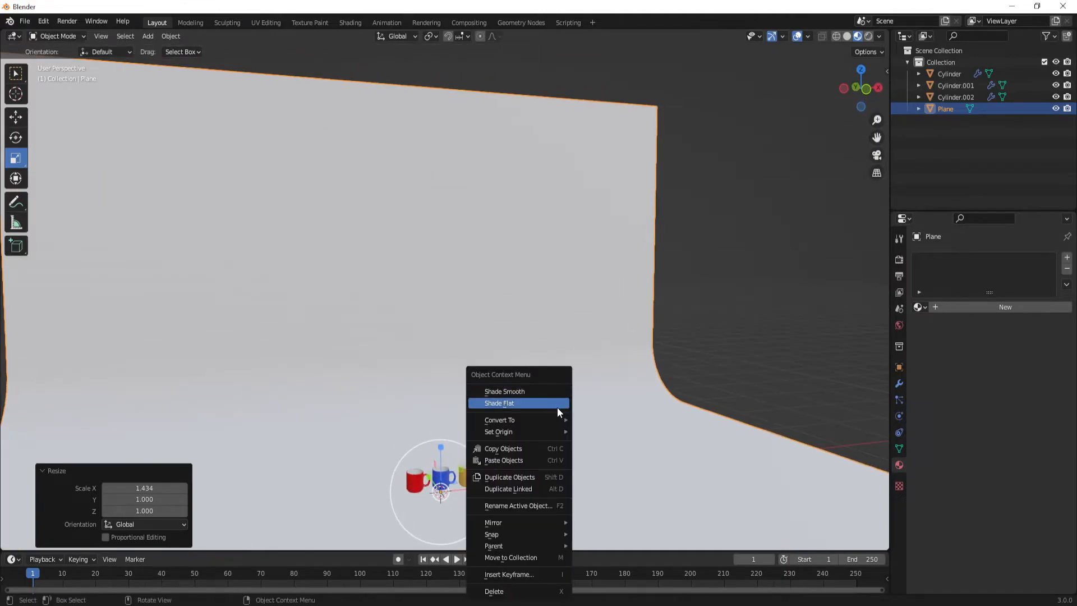
{"action": "left_click", "coordinate": [530, 392]}
{"action": "middle_click_drag", "start_coordinate": [533, 401], "coordinate": [588, 347], "text": "shift"}
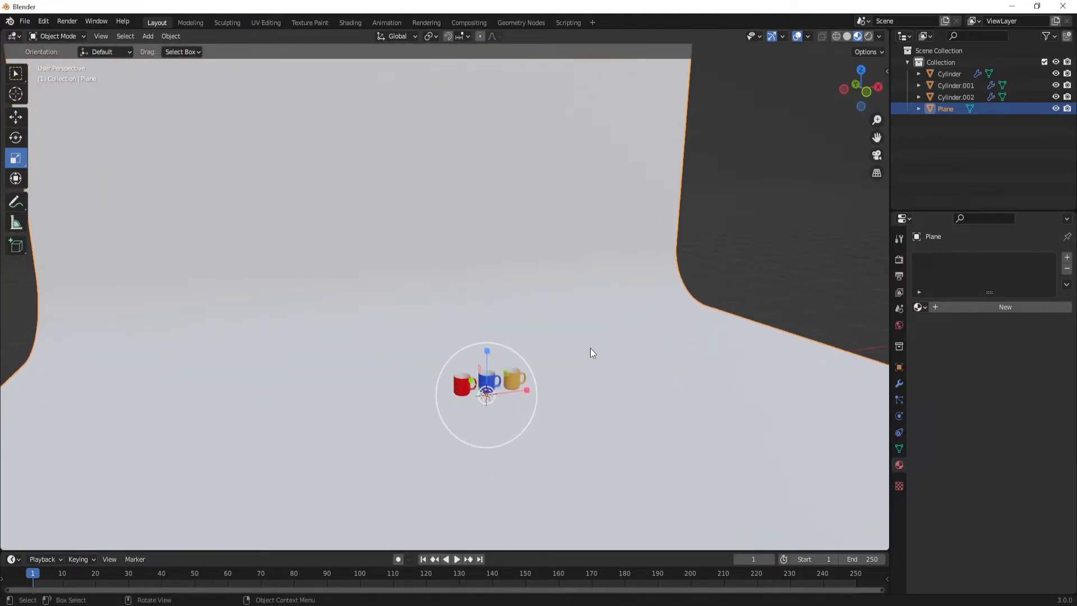
{"action": "left_click", "coordinate": [685, 298]}
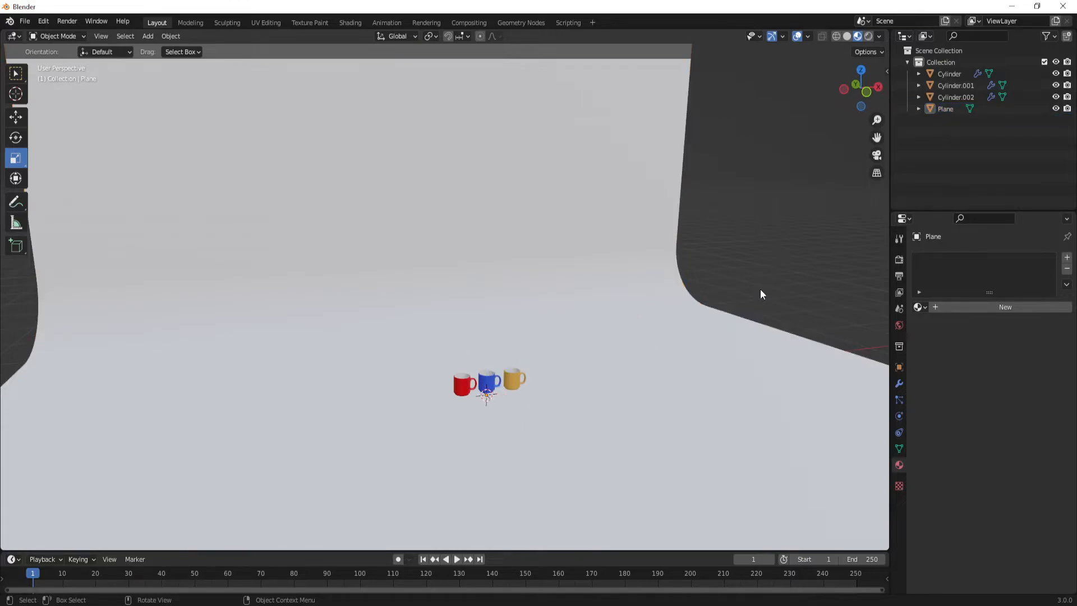
Enable Ambient Occlusion in the Eevee render settings and set its distance to 12 m.
{"action": "left_click", "coordinate": [899, 259]}
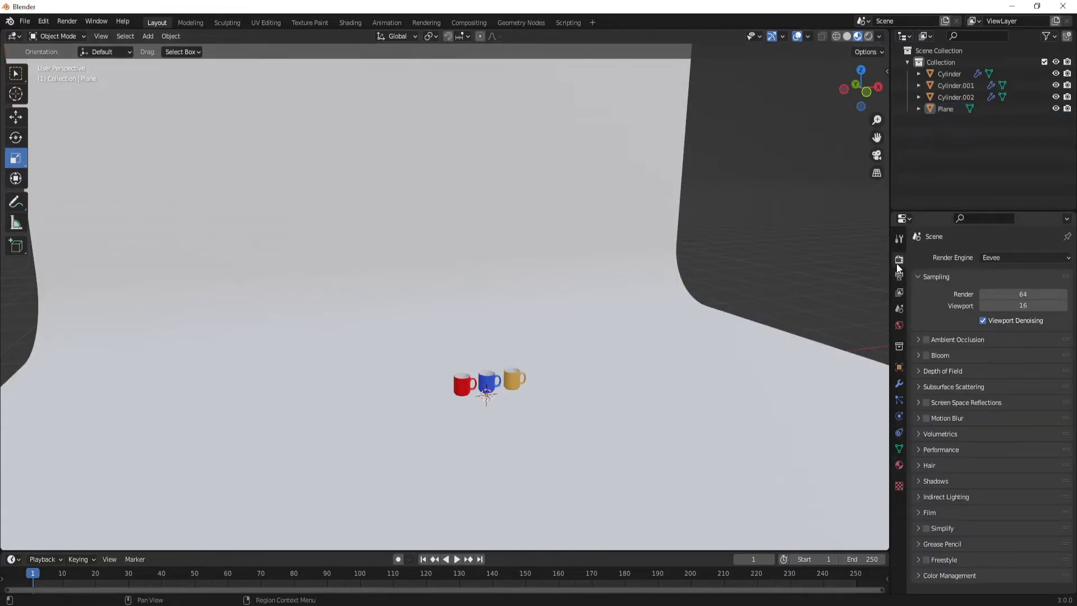
{"action": "left_click", "coordinate": [920, 341]}
{"action": "left_click", "coordinate": [1017, 357]}
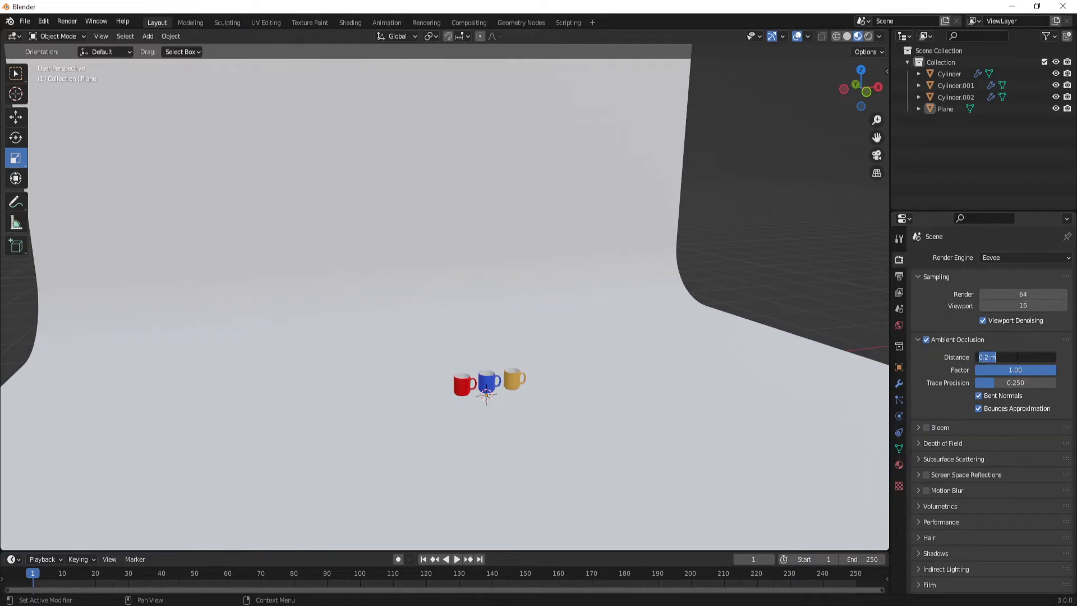
{"action": "type", "text": "12"}
{"action": "key", "text": "Return"}
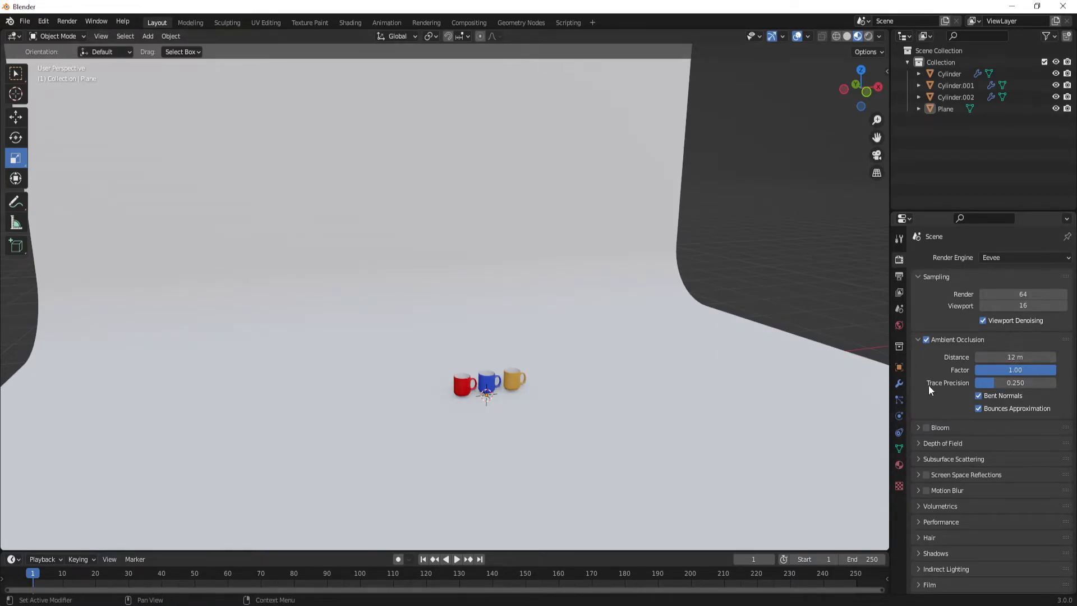
{"action": "left_click", "coordinate": [918, 340]}
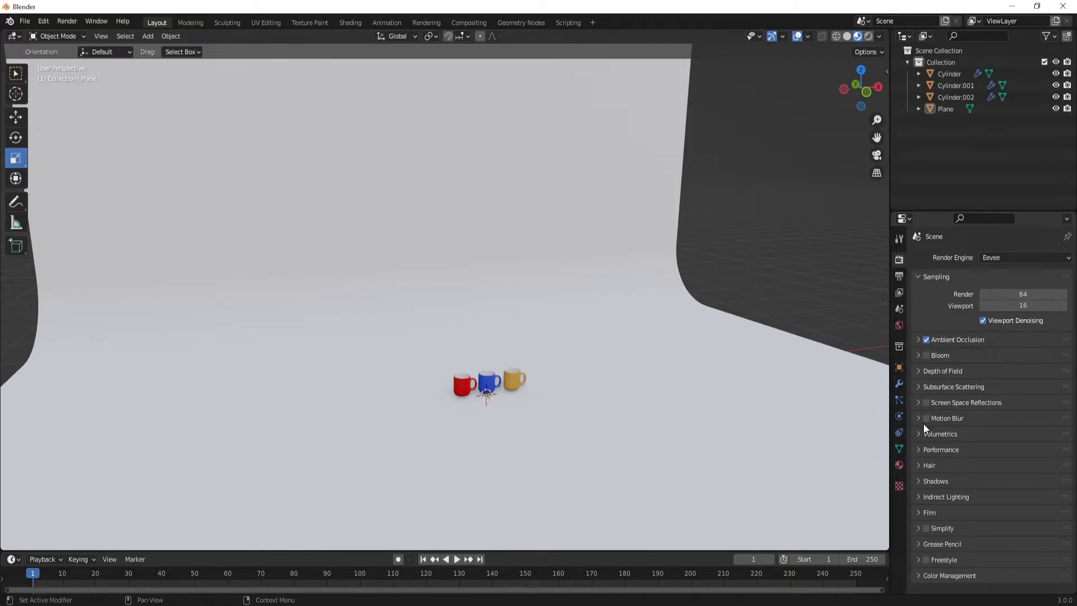
Enable Screen Space Reflections and set the shadow cube size to 1024 px in the Eevee render settings.
{"action": "left_click", "coordinate": [924, 402]}
{"action": "left_click", "coordinate": [918, 402]}
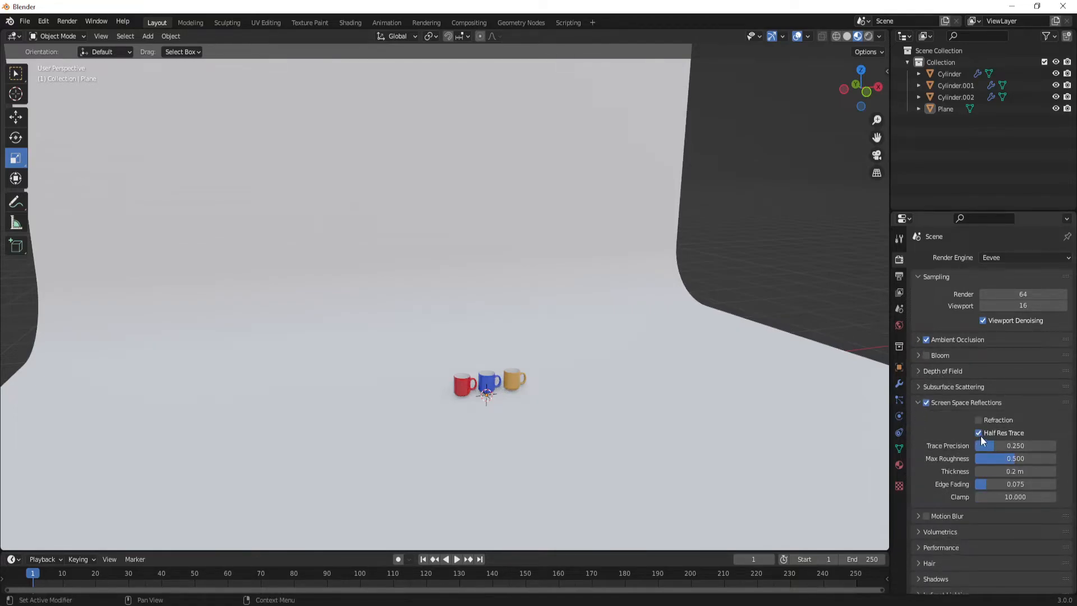
{"action": "left_click", "coordinate": [918, 403]}
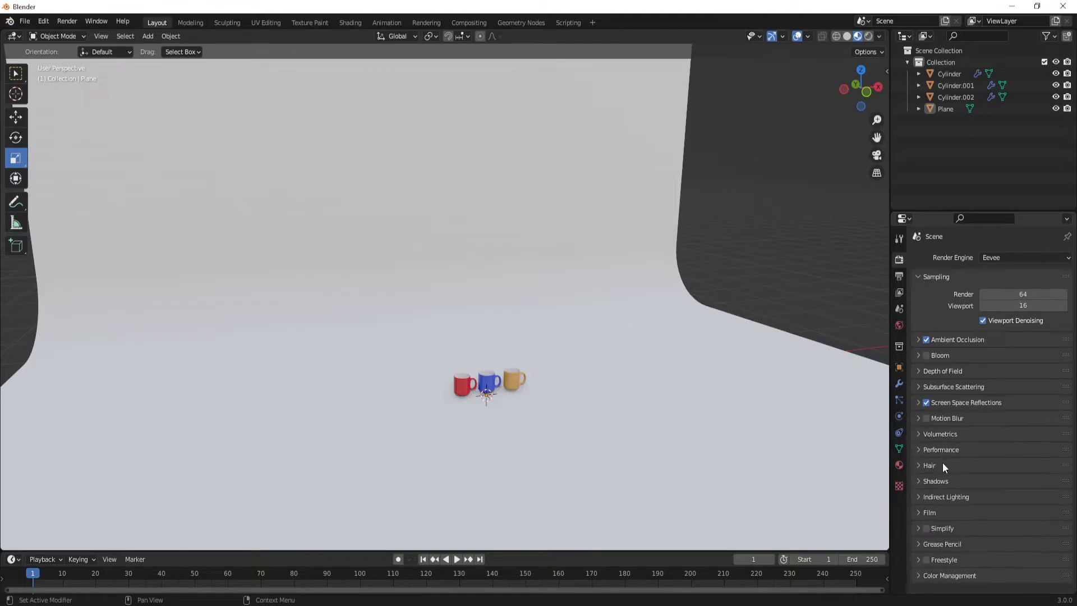
{"action": "left_click", "coordinate": [919, 481]}
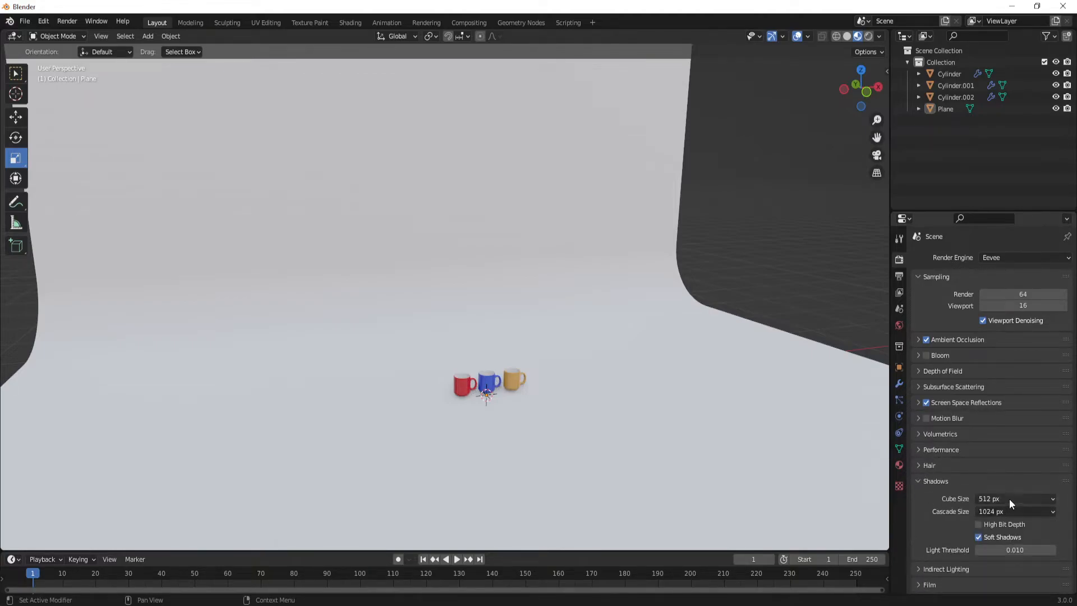
{"action": "left_click", "coordinate": [1011, 500]}
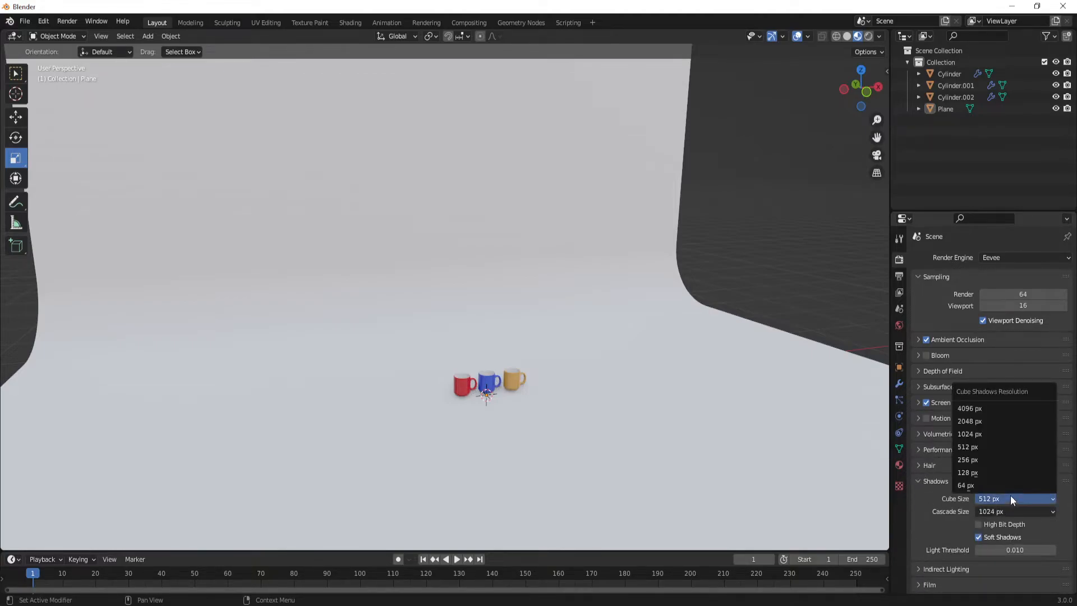
{"action": "left_click", "coordinate": [991, 435]}
{"action": "left_click", "coordinate": [916, 480]}
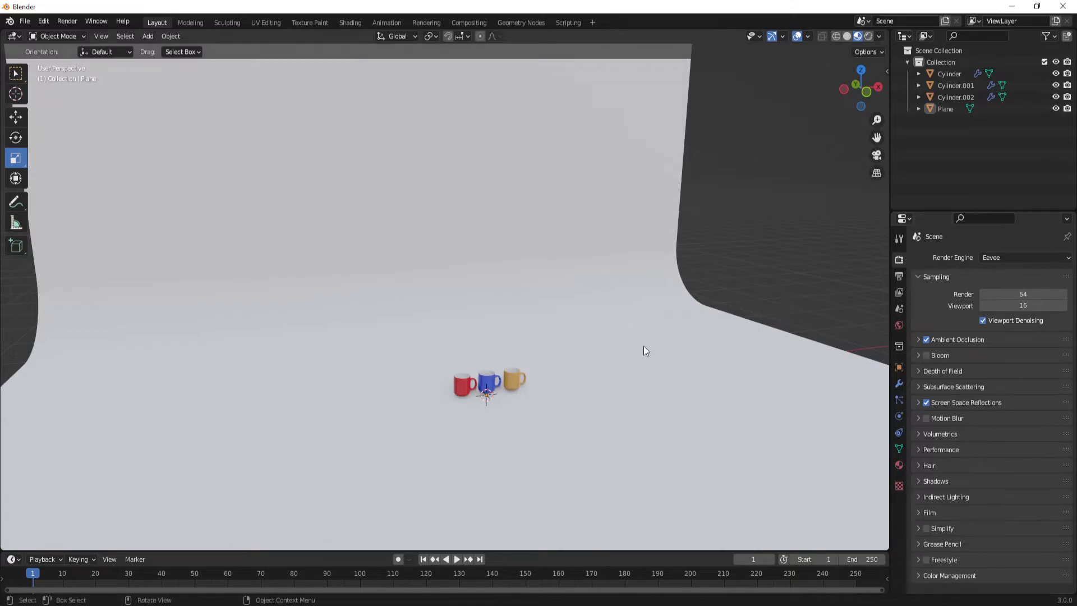
Add a camera to the scene at the world origin.
{"action": "middle_click_drag", "start_coordinate": [558, 402], "coordinate": [586, 322]}
{"action": "scroll", "coordinate": [577, 327], "scroll_direction": "up", "scroll_amount": 2}
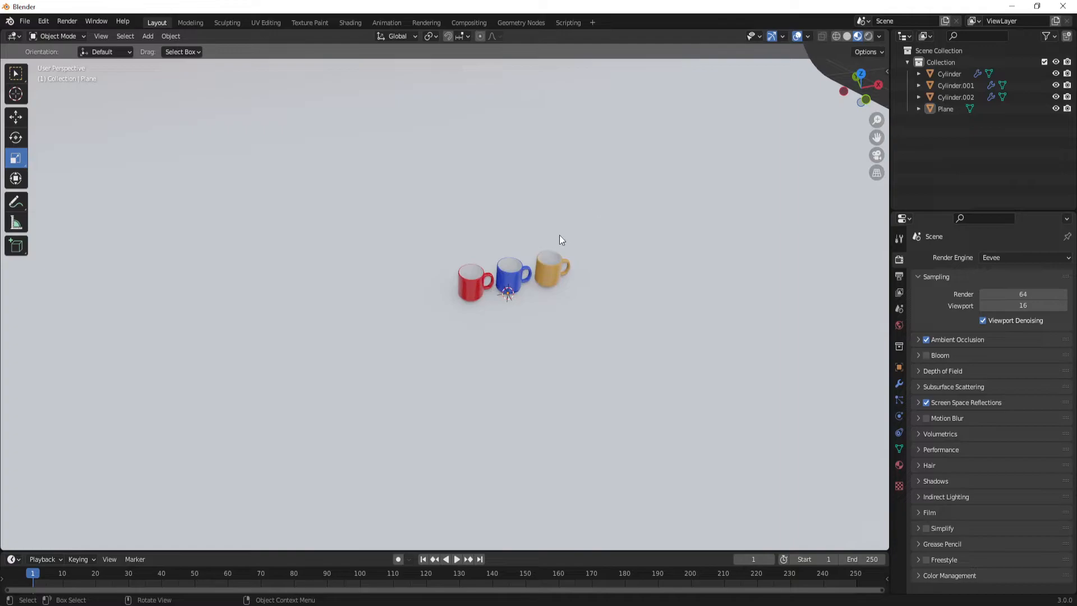
{"action": "left_click", "coordinate": [149, 37]}
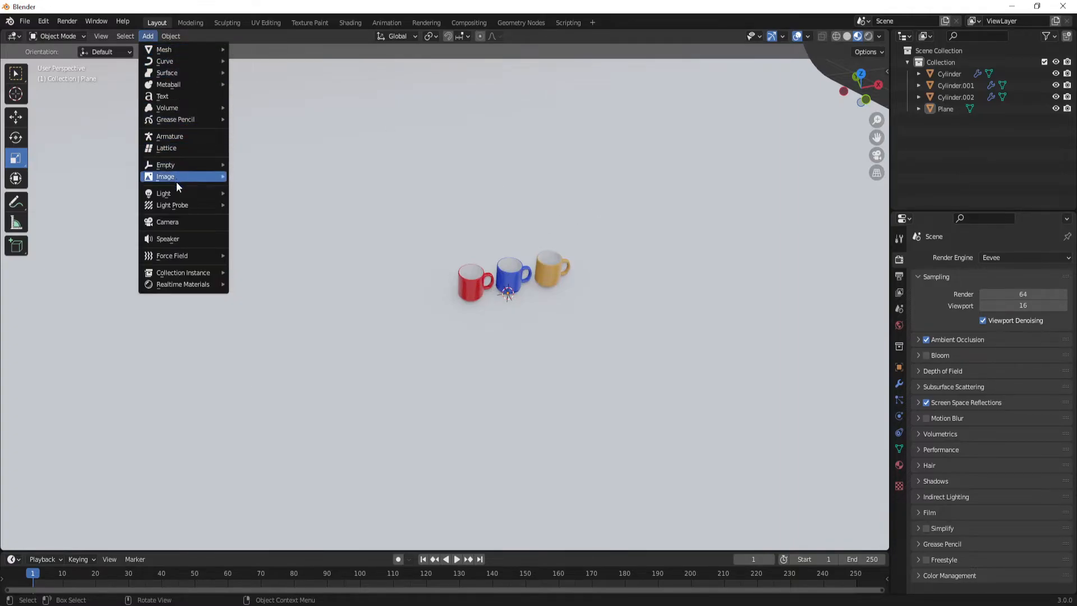
{"action": "left_click", "coordinate": [168, 222]}
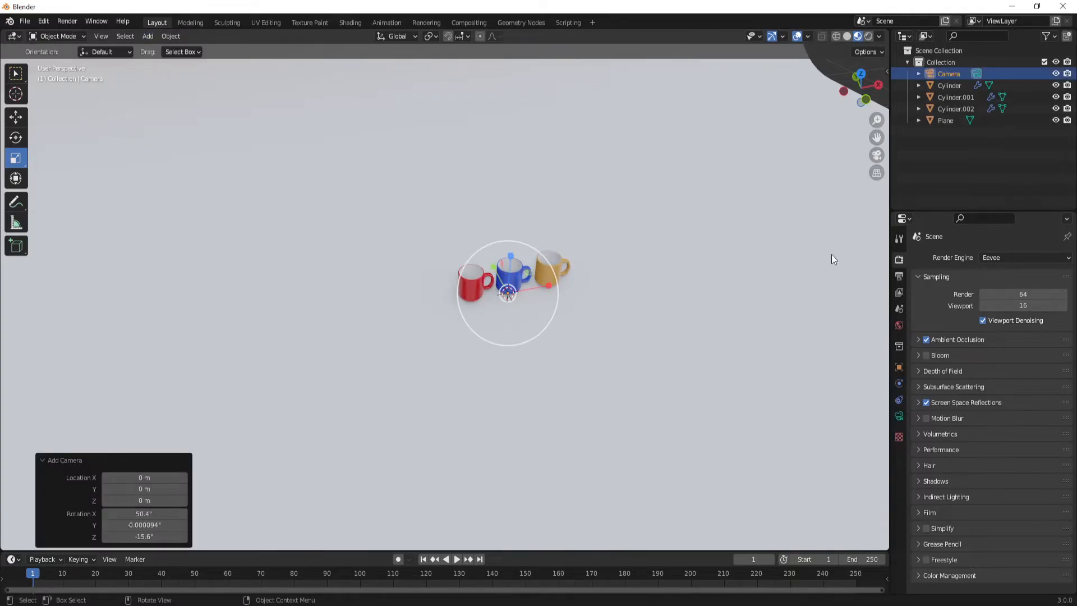
Split the 3D viewport vertically into two halves and fit the camera view into one of them.
{"action": "right_click", "coordinate": [889, 256]}
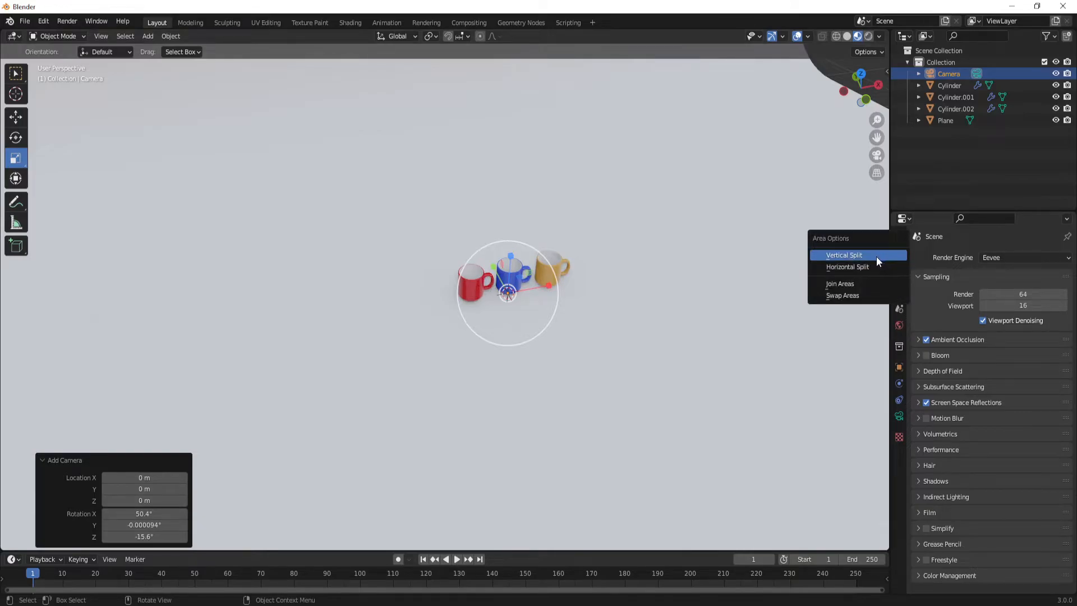
{"action": "left_click", "coordinate": [876, 257]}
{"action": "left_click", "coordinate": [455, 258]}
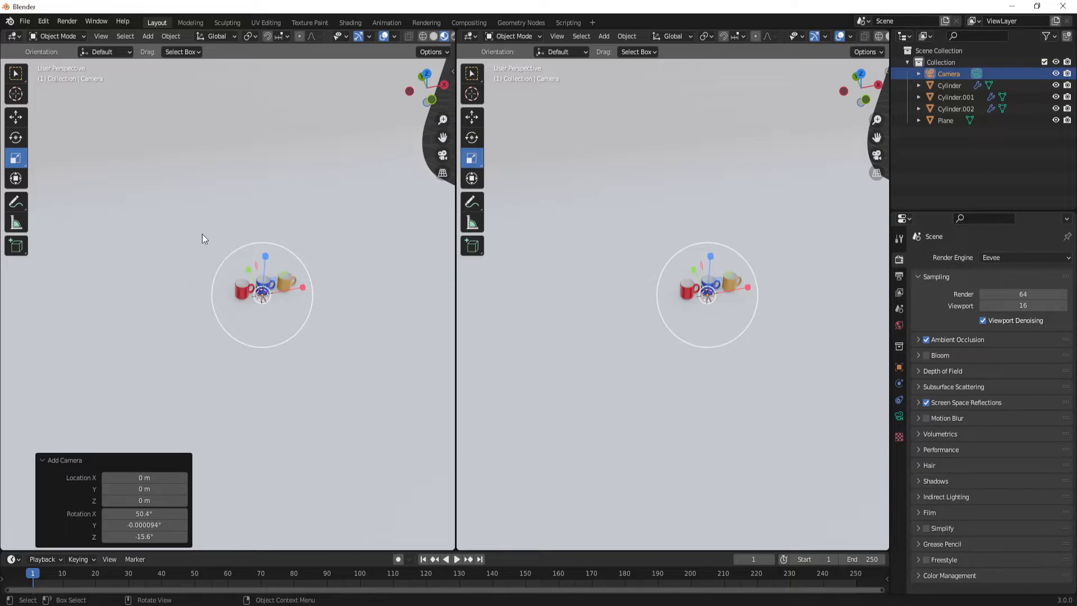
{"action": "key", "text": "KP_0"}
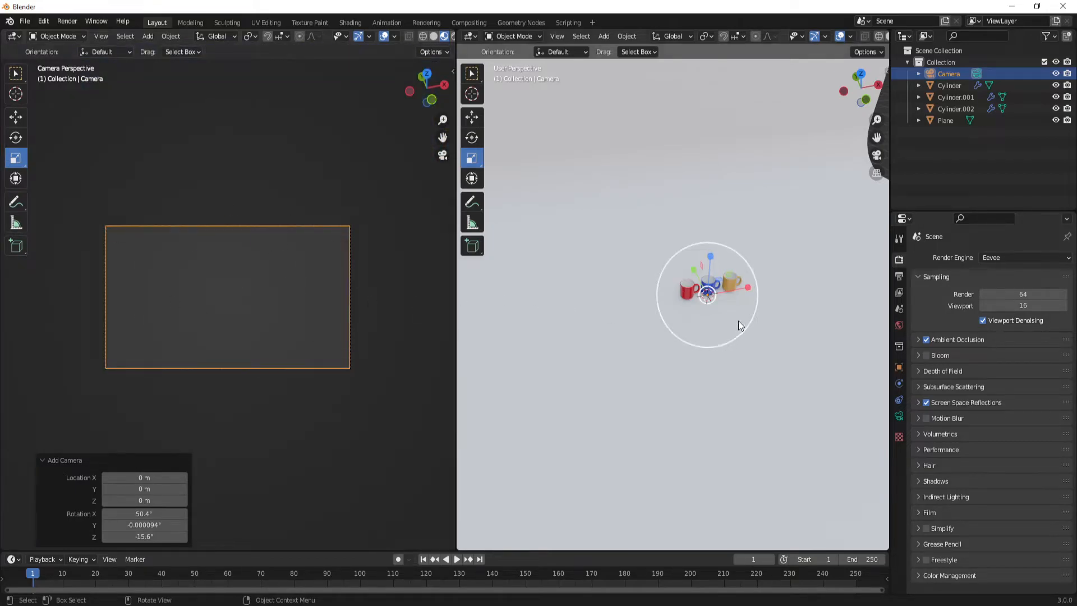
{"action": "key", "text": "Home"}
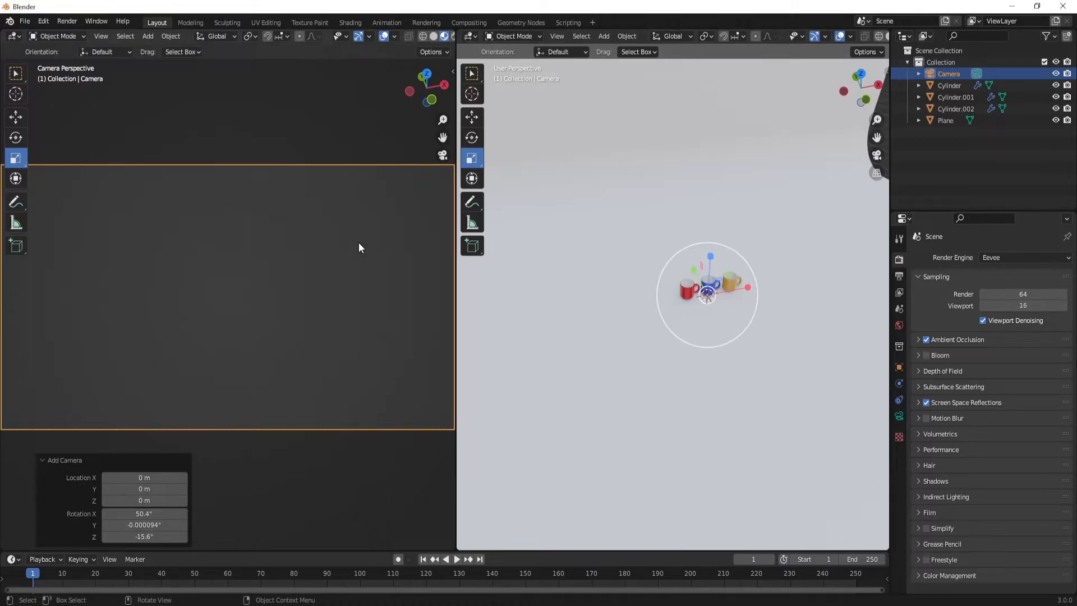
{"action": "left_click", "coordinate": [899, 416]}
{"action": "left_click", "coordinate": [920, 468]}
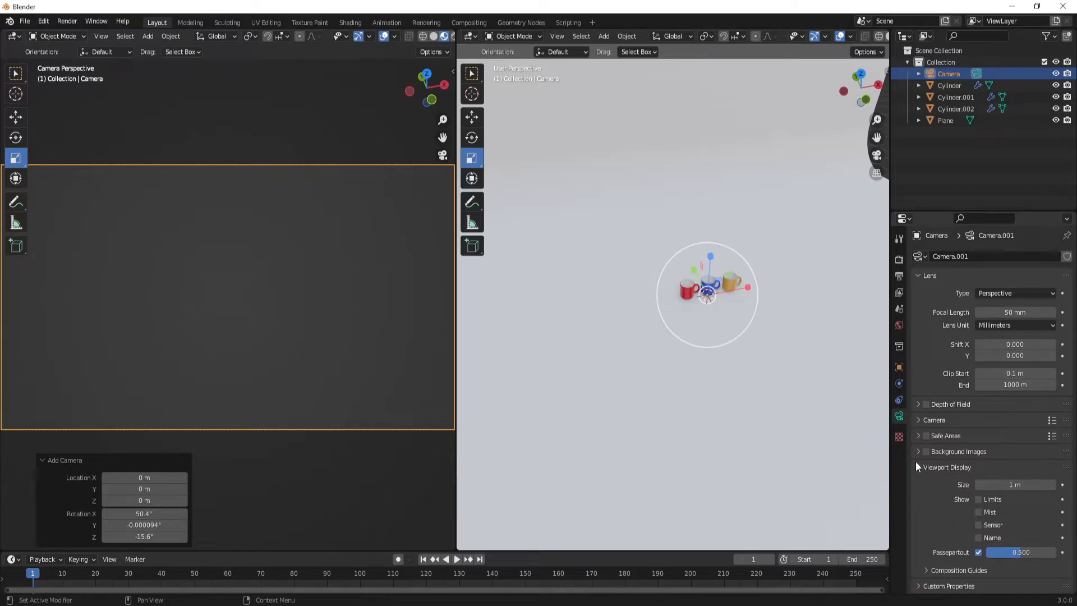
{"action": "left_click", "coordinate": [919, 467]}
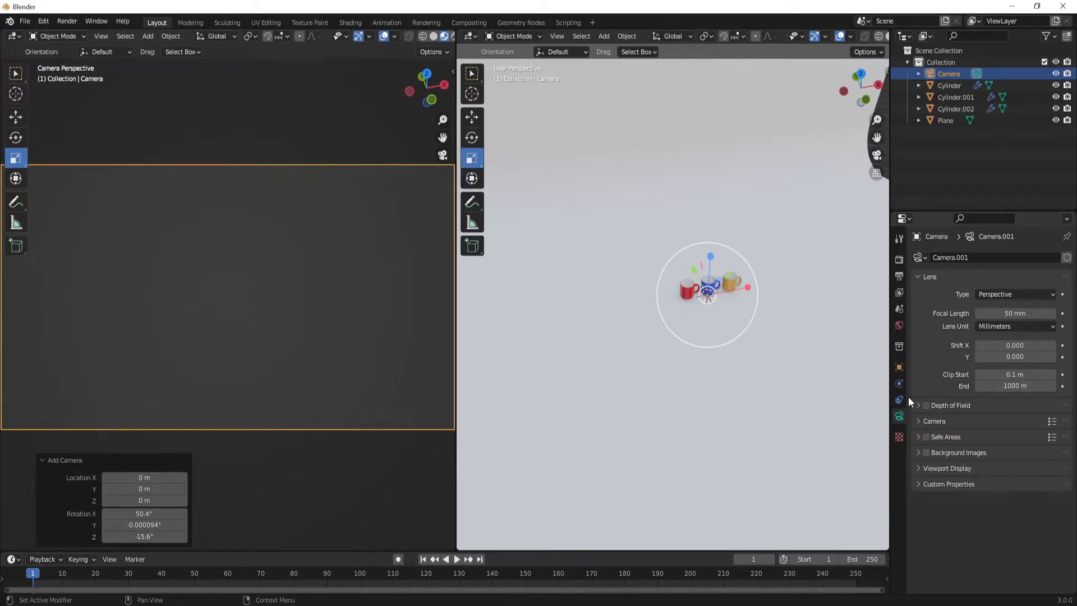
{"action": "left_click", "coordinate": [899, 259]}
{"action": "left_click", "coordinate": [919, 512]}
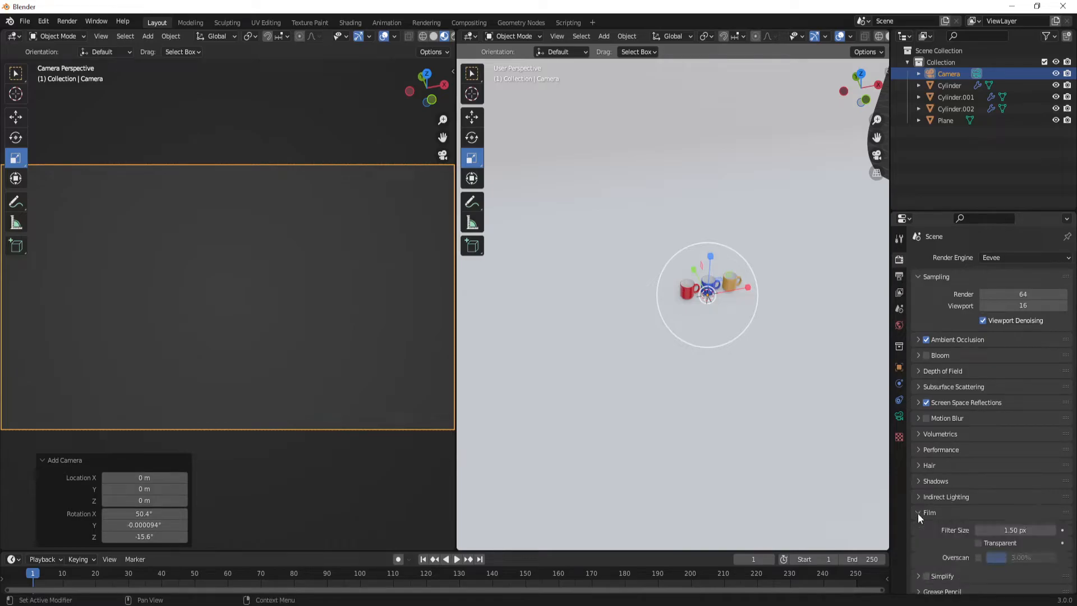
{"action": "left_click", "coordinate": [918, 513]}
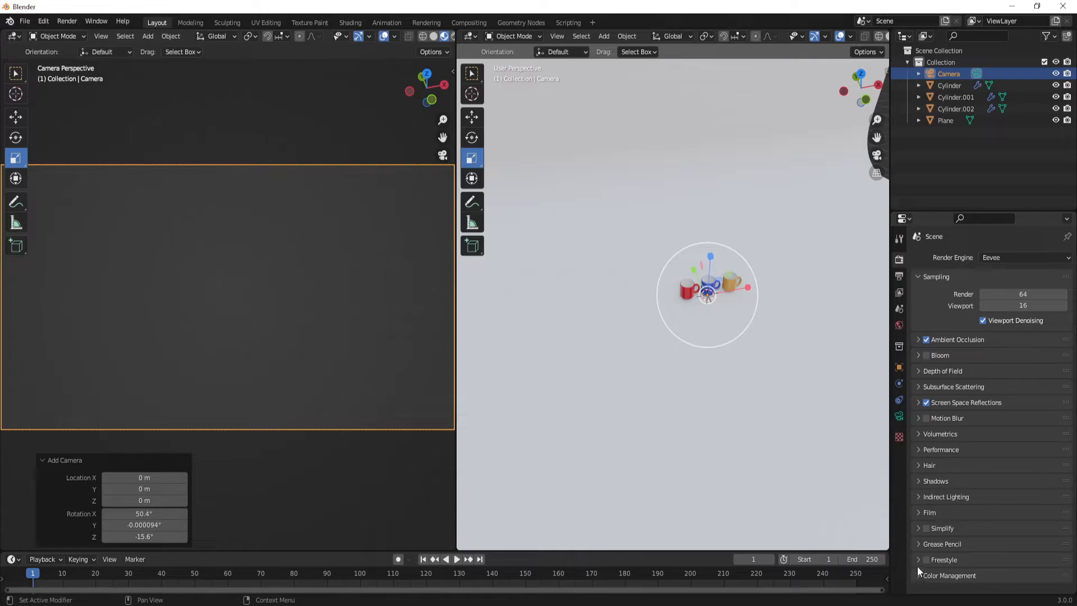
Set the camera's Passepartout opacity to 1.000 in its viewport display settings.
{"action": "left_click", "coordinate": [899, 416]}
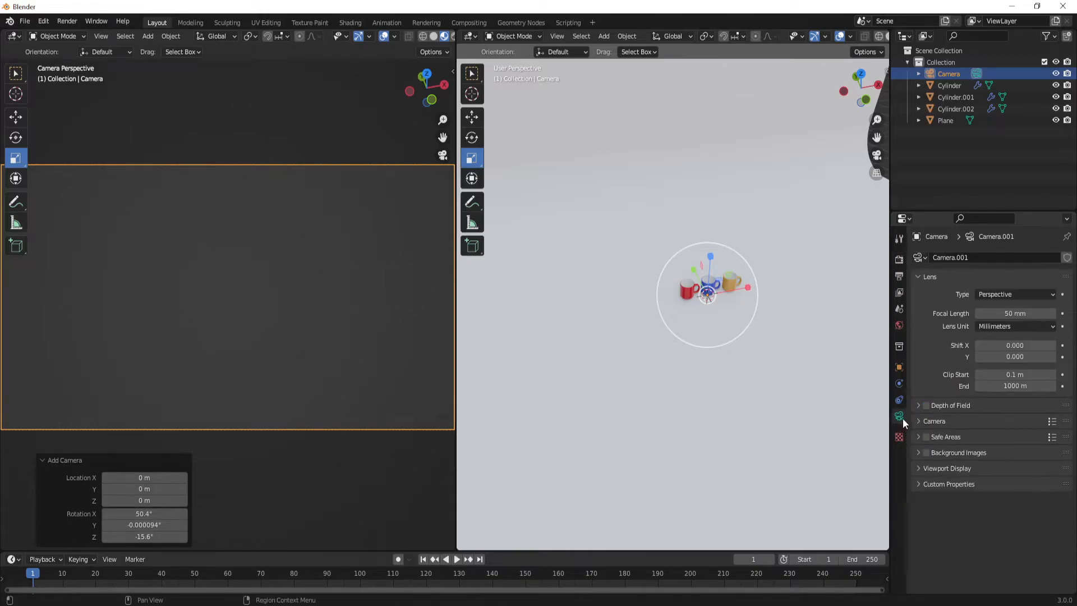
{"action": "left_click", "coordinate": [917, 421]}
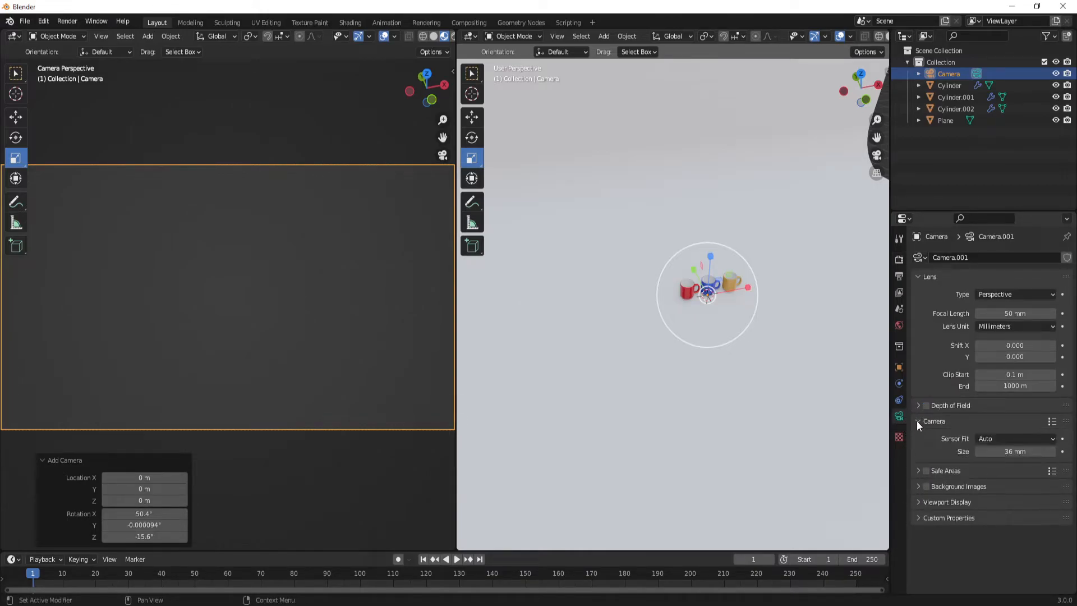
{"action": "left_click", "coordinate": [917, 421]}
{"action": "left_click", "coordinate": [919, 484]}
{"action": "left_click", "coordinate": [919, 484]}
{"action": "left_click", "coordinate": [917, 469]}
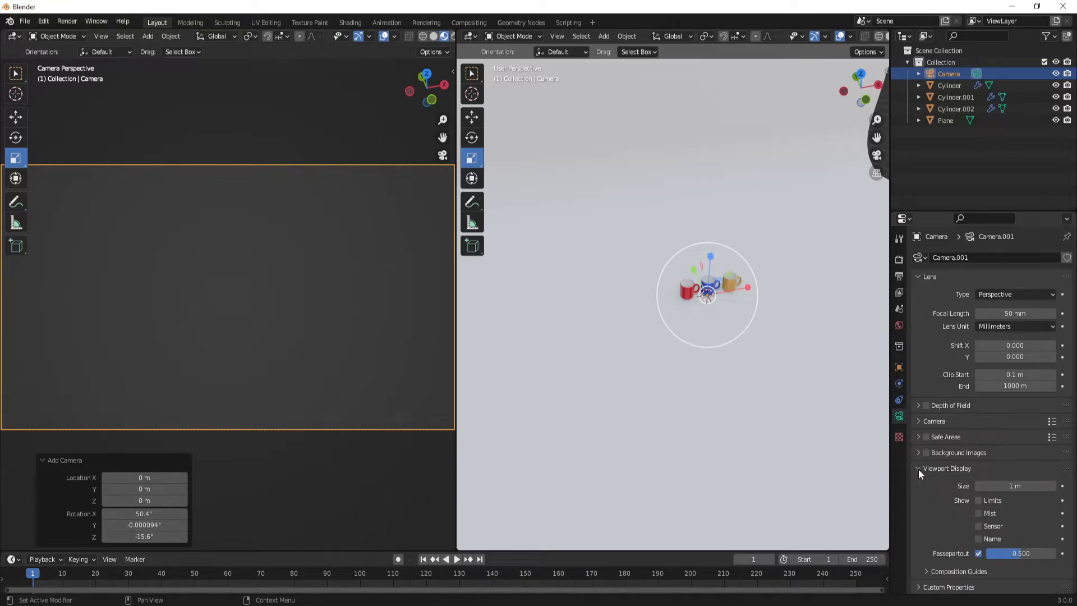
{"action": "left_click_drag", "start_coordinate": [1043, 554], "coordinate": [1059, 557]}
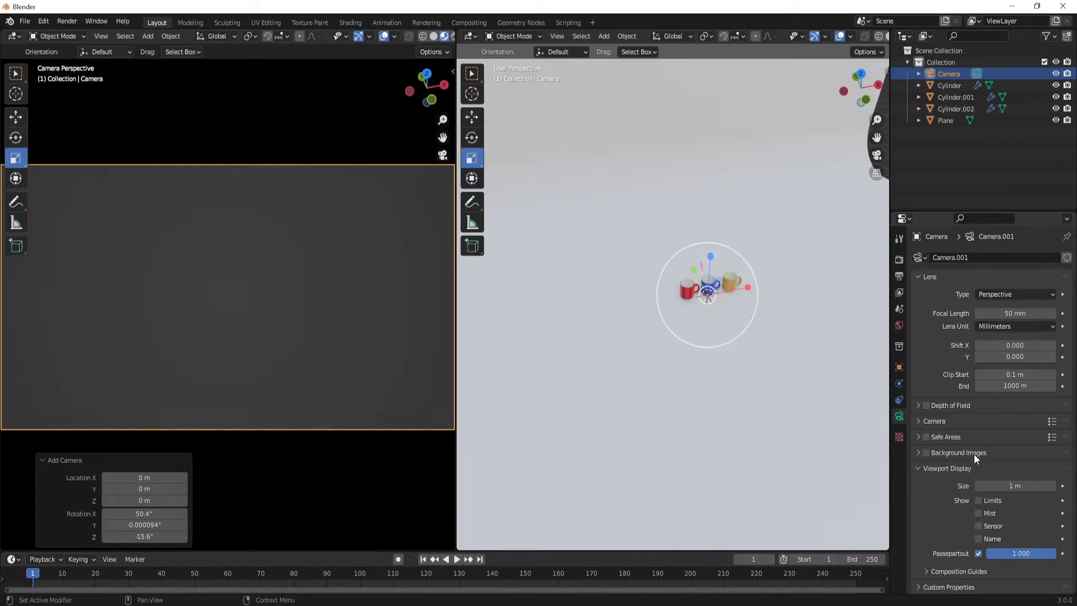
Hide the gizmos and overlays in the camera viewport.
{"action": "middle_click_drag", "start_coordinate": [728, 334], "coordinate": [725, 297]}
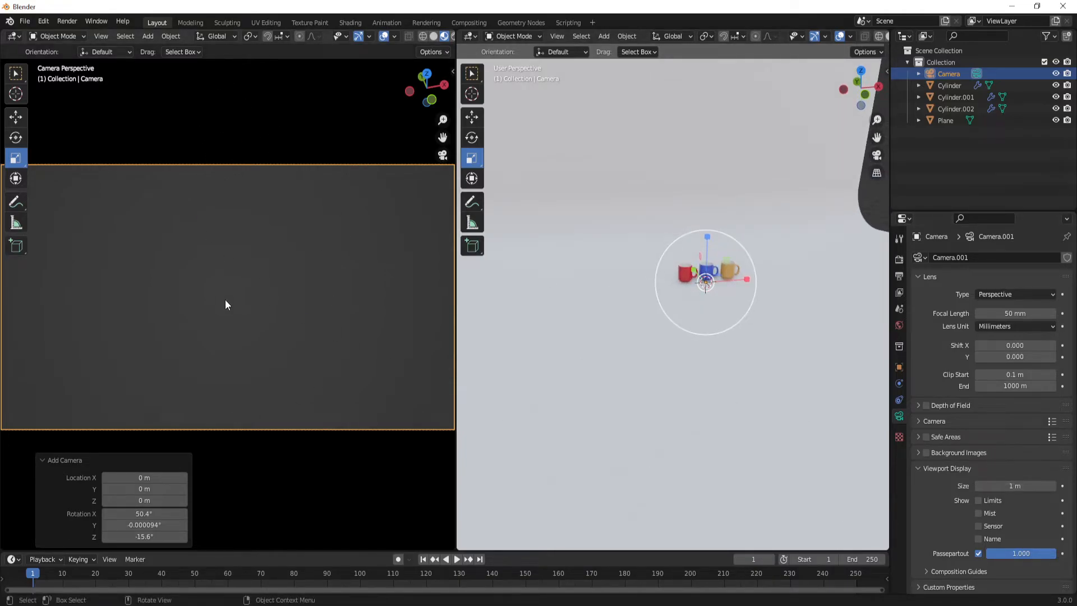
{"action": "left_click", "coordinate": [359, 35]}
{"action": "left_click", "coordinate": [382, 35]}
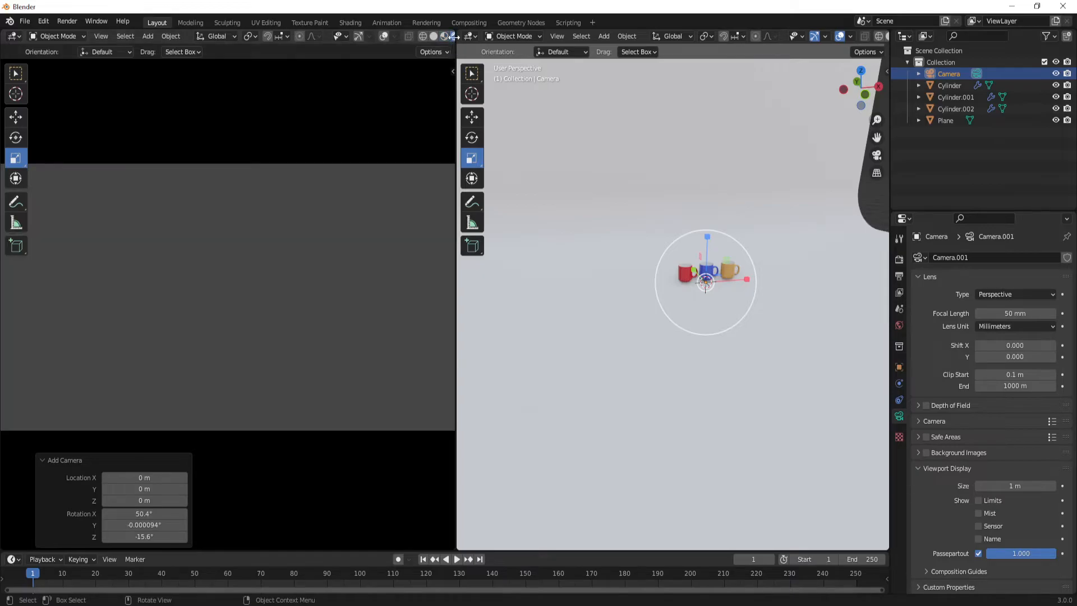
Widen the camera viewport and turn off Scene World for its rendered shading.
{"action": "left_click_drag", "start_coordinate": [455, 49], "coordinate": [498, 47]}
{"action": "left_click", "coordinate": [484, 36]}
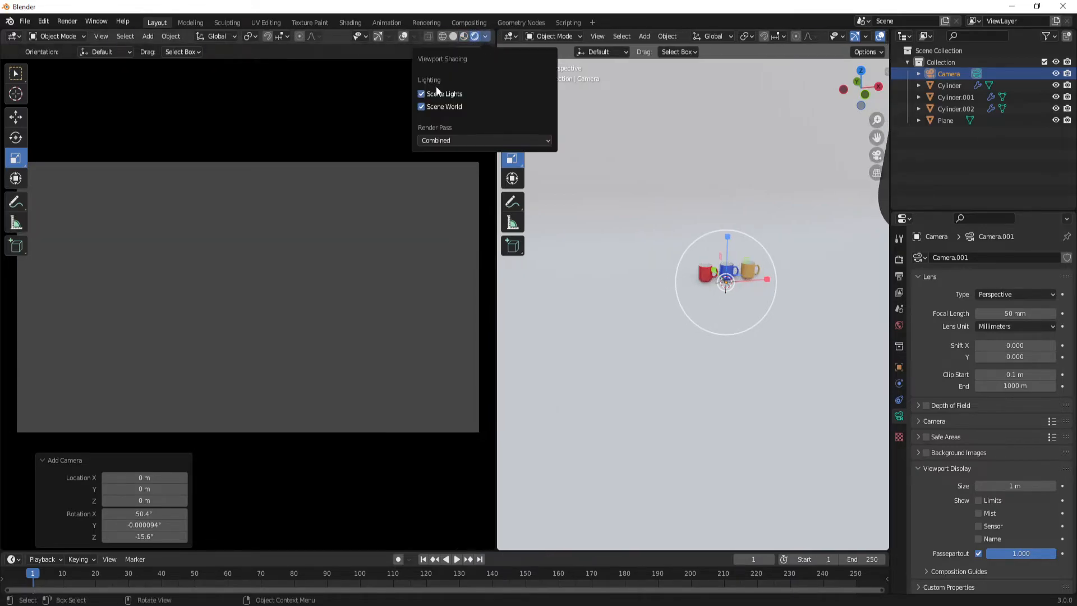
{"action": "left_click", "coordinate": [422, 106]}
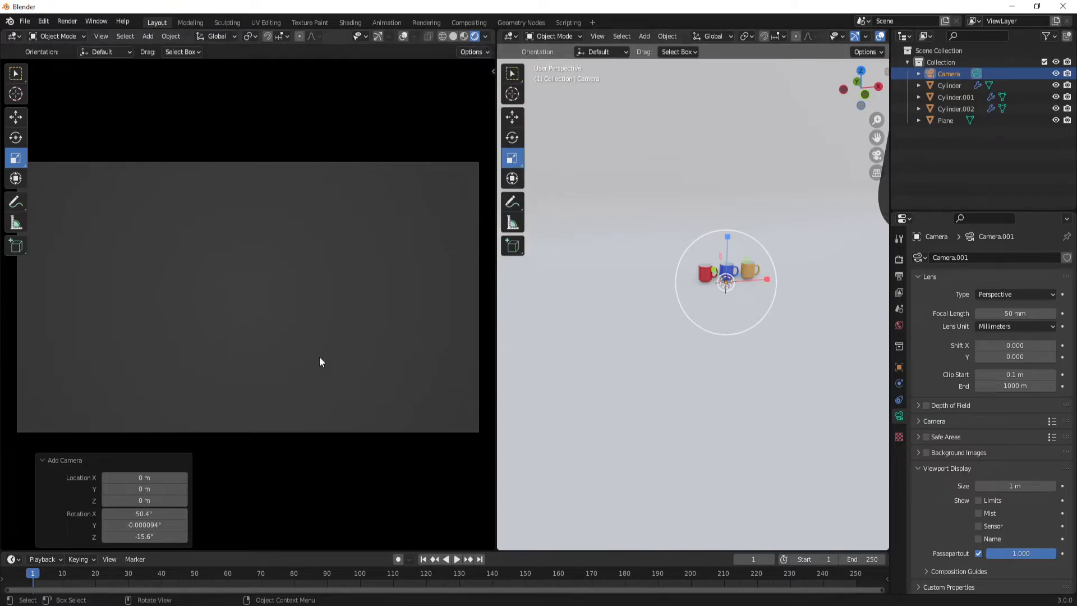
Move the camera back from the mugs and raise it about 4.5 m along Z.
{"action": "middle_click_drag", "start_coordinate": [604, 370], "coordinate": [741, 240]}
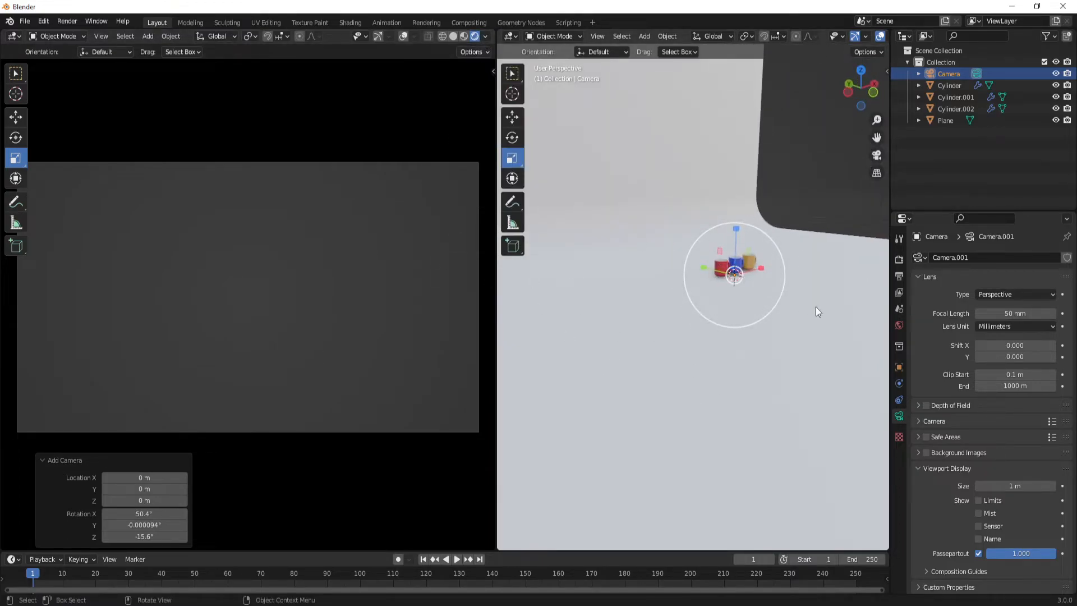
{"action": "left_click_drag", "start_coordinate": [780, 279], "coordinate": [731, 284], "text": "shift"}
{"action": "left_click", "coordinate": [512, 118]}
{"action": "left_click_drag", "start_coordinate": [685, 230], "coordinate": [690, 200]}
{"action": "left_click_drag", "start_coordinate": [658, 245], "coordinate": [751, 202]}
{"action": "key", "text": "z"}
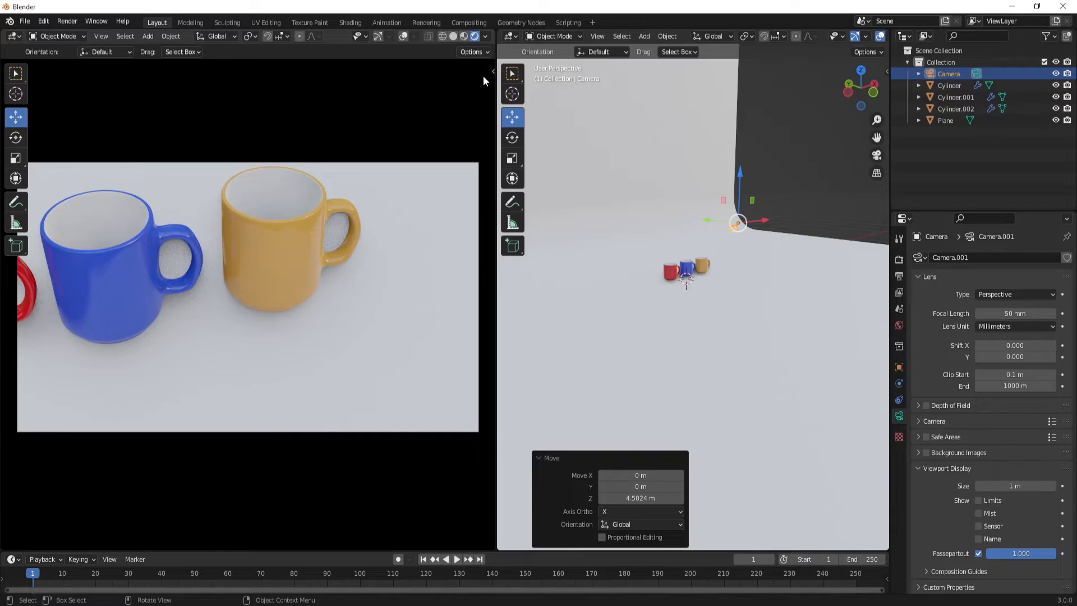
Lock the camera to the view and frame all three mugs centrally in the shot from slightly above.
{"action": "key", "text": "n"}
{"action": "left_click", "coordinate": [488, 121]}
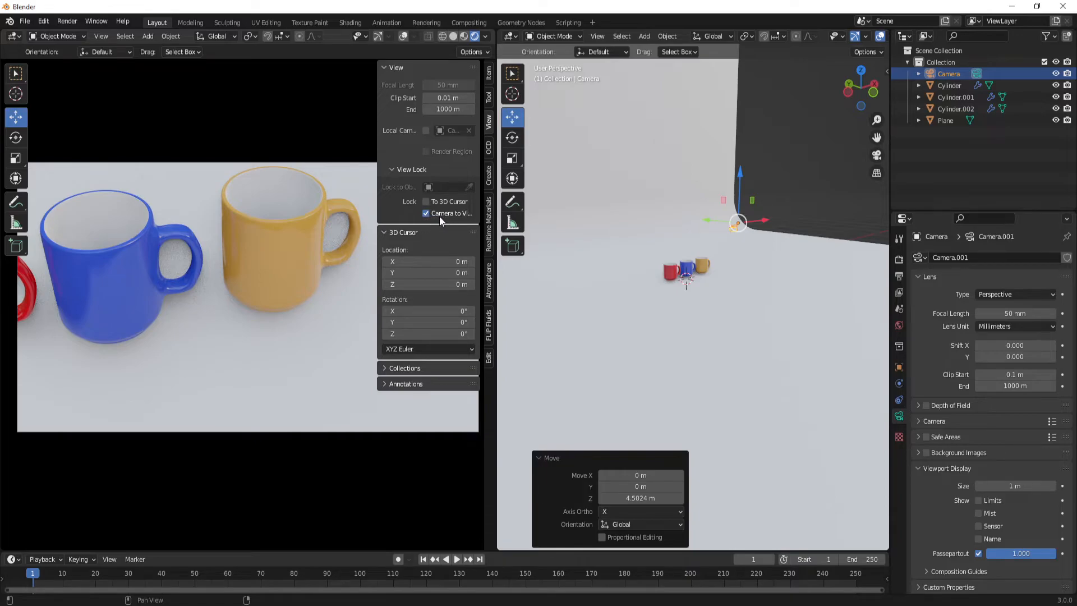
{"action": "key", "text": "n"}
{"action": "middle_click_drag", "start_coordinate": [328, 281], "coordinate": [295, 238]}
{"action": "middle_click_drag", "start_coordinate": [294, 239], "coordinate": [284, 310], "text": "shift"}
{"action": "scroll", "coordinate": [300, 312], "scroll_direction": "down", "scroll_amount": 1}
{"action": "scroll", "coordinate": [298, 312], "scroll_direction": "up", "scroll_amount": 1}
{"action": "scroll", "coordinate": [301, 313], "scroll_direction": "down", "scroll_amount": 1}
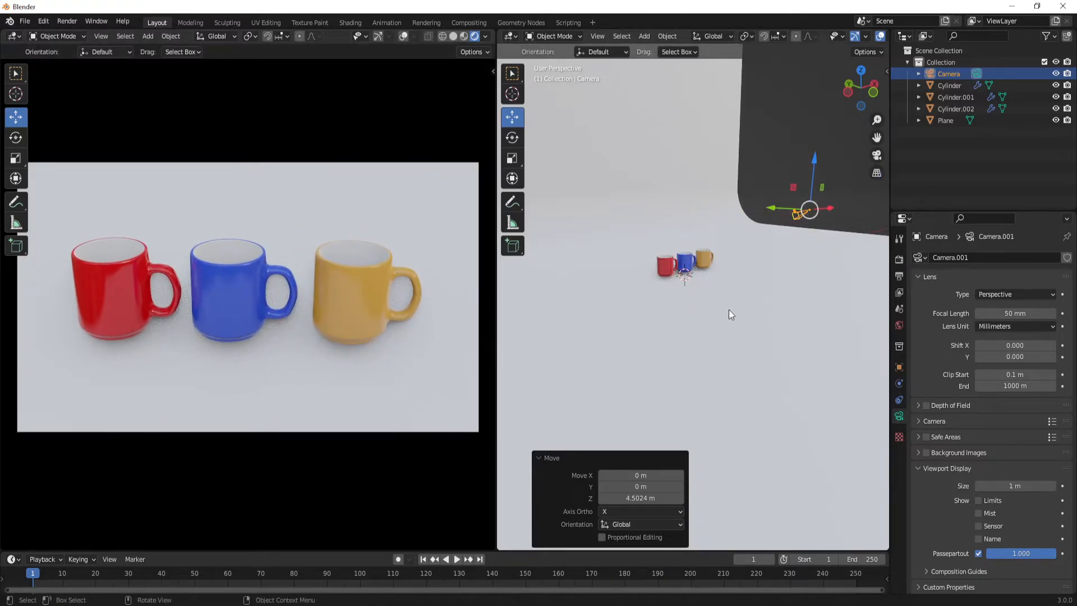
Give the backdrop plane a new material with an orange-coral base color.
{"action": "middle_click_drag", "start_coordinate": [729, 309], "coordinate": [695, 315]}
{"action": "left_click", "coordinate": [701, 314]}
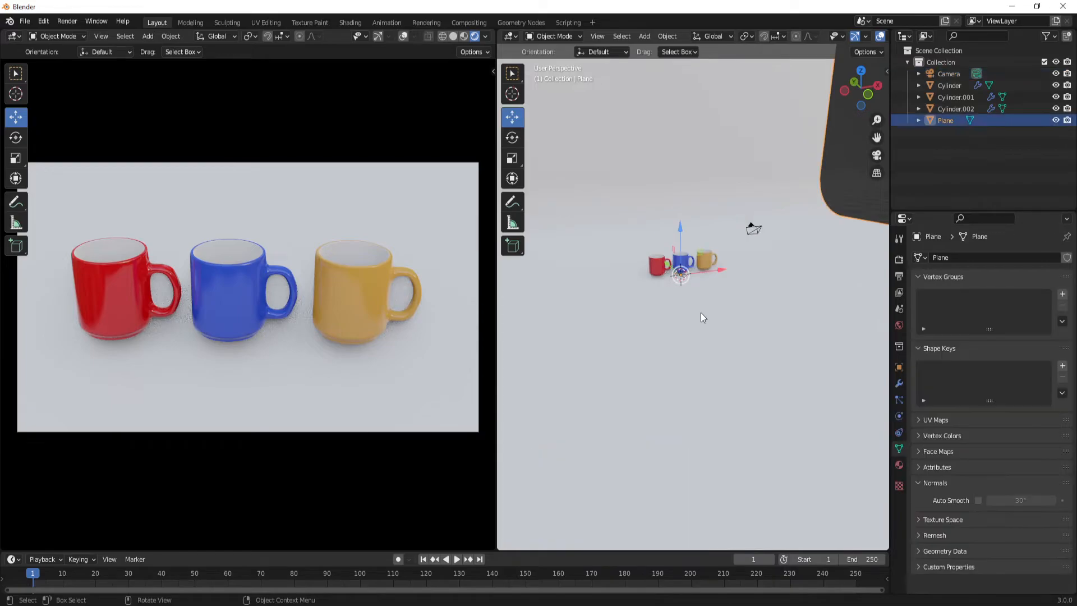
{"action": "left_click", "coordinate": [899, 466]}
{"action": "left_click", "coordinate": [968, 312]}
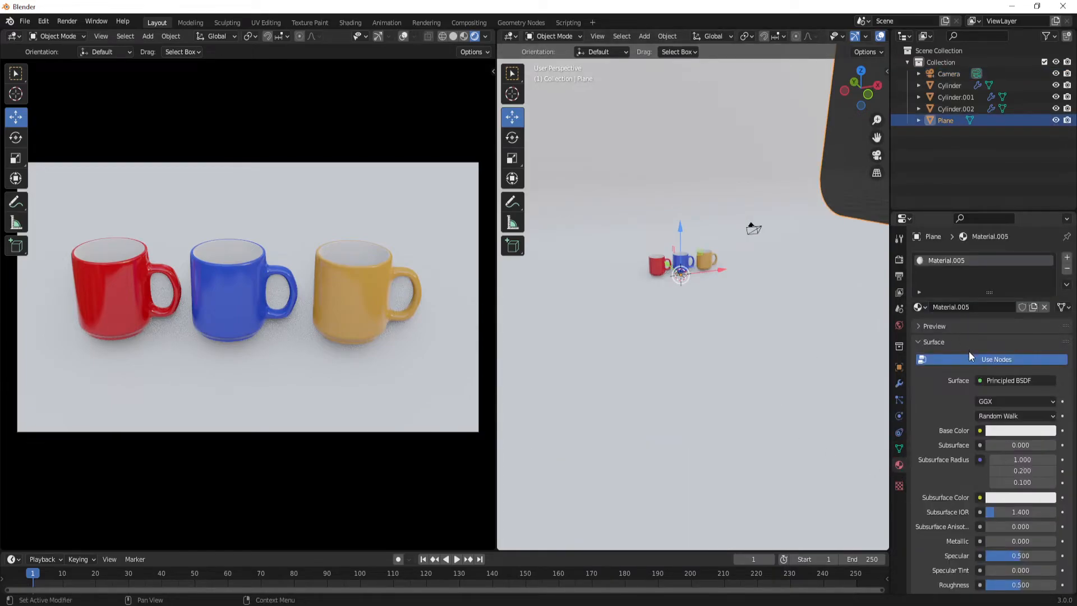
{"action": "left_click", "coordinate": [1018, 431]}
{"action": "left_click_drag", "start_coordinate": [1002, 321], "coordinate": [985, 335]}
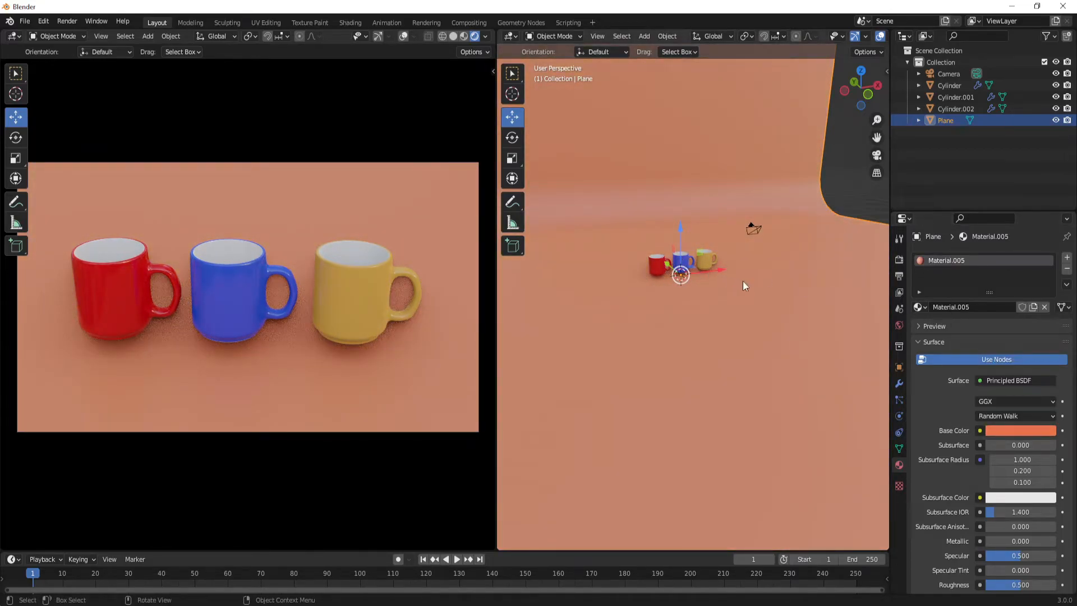
Try another lens type for the camera, return to Perspective and slightly adjust its focal length.
{"action": "left_click", "coordinate": [751, 227]}
{"action": "scroll", "coordinate": [946, 538], "scroll_direction": "down", "scroll_amount": 1}
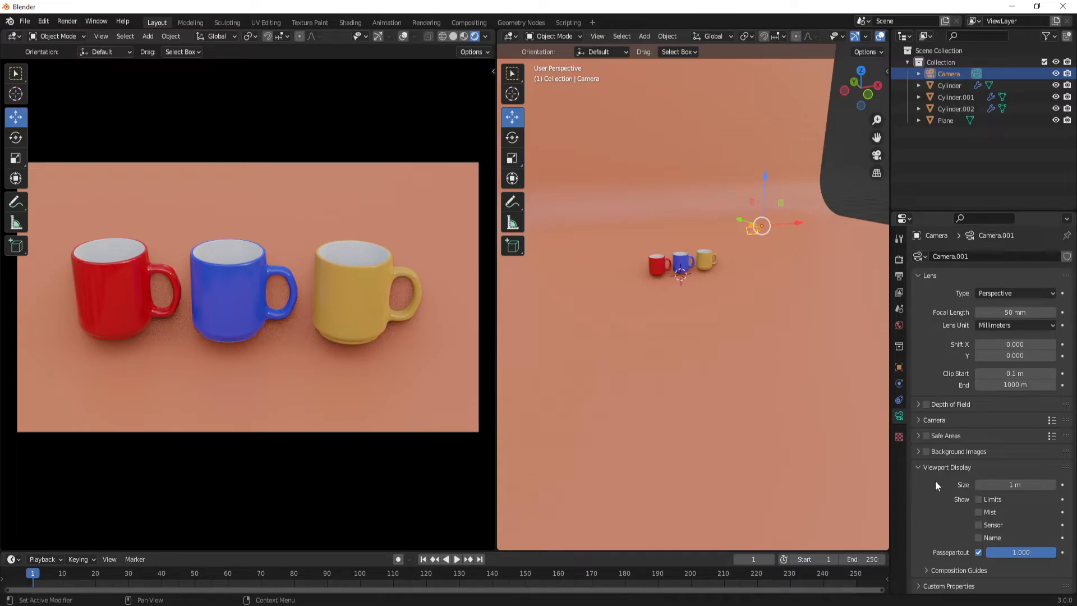
{"action": "left_click", "coordinate": [1018, 293]}
{"action": "left_click", "coordinate": [1009, 318]}
{"action": "left_click", "coordinate": [1004, 294]}
{"action": "left_click", "coordinate": [1007, 307]}
{"action": "mouse_move", "coordinate": [1019, 314]}
{"action": "left_mouse_down"}
{"action": "mouse_move", "coordinate": [1037, 313]}
{"action": "mouse_move", "coordinate": [994, 314]}
{"action": "mouse_move", "coordinate": [1028, 313]}
{"action": "left_mouse_up"}
Freely rotate the blue mug so its opening tilts sideways and lift it about 1.59 m above the floor.
{"action": "middle_click_drag", "start_coordinate": [738, 302], "coordinate": [679, 332], "text": "shift"}
{"action": "scroll", "coordinate": [686, 350], "scroll_direction": "up", "scroll_amount": 4}
{"action": "left_click", "coordinate": [693, 290]}
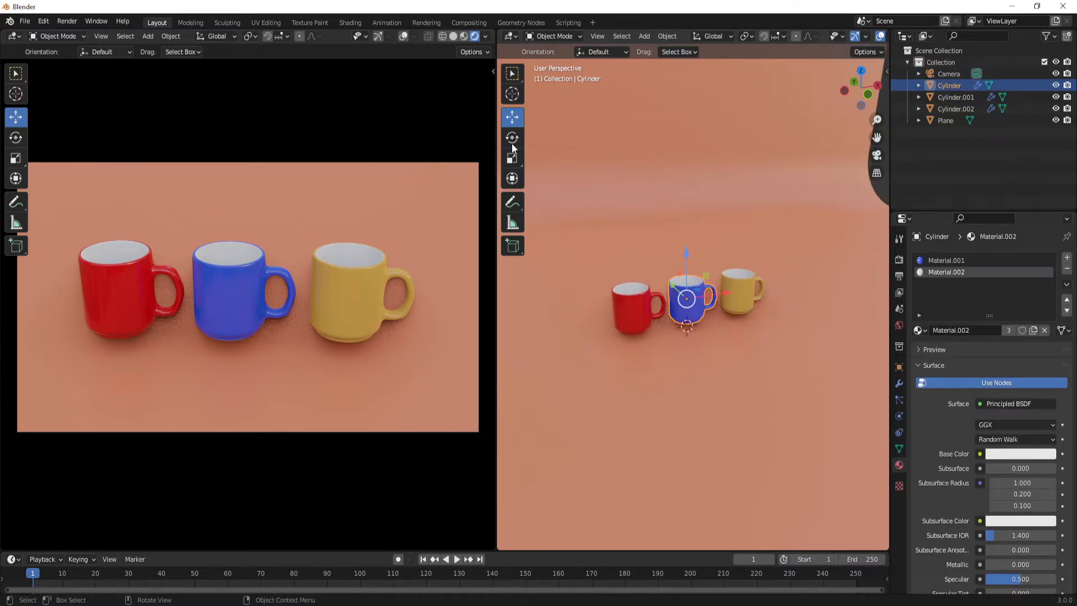
{"action": "left_click", "coordinate": [512, 138]}
{"action": "left_click_drag", "start_coordinate": [711, 285], "coordinate": [690, 264]}
{"action": "left_click", "coordinate": [512, 117]}
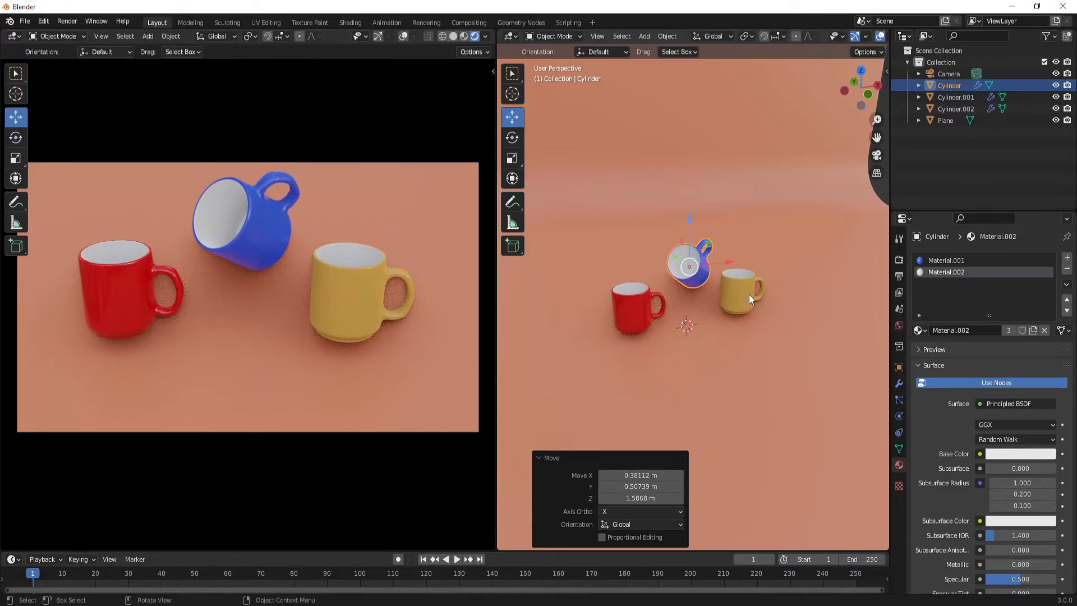
Freely rotate the orange mug and the red mug to show their undersides, turning the red one by about -72.8° and -33.8°.
{"action": "left_click", "coordinate": [748, 295]}
{"action": "left_click", "coordinate": [515, 141]}
{"action": "left_click_drag", "start_coordinate": [760, 273], "coordinate": [825, 214]}
{"action": "left_click", "coordinate": [638, 309]}
{"action": "left_click_drag", "start_coordinate": [639, 310], "coordinate": [600, 214]}
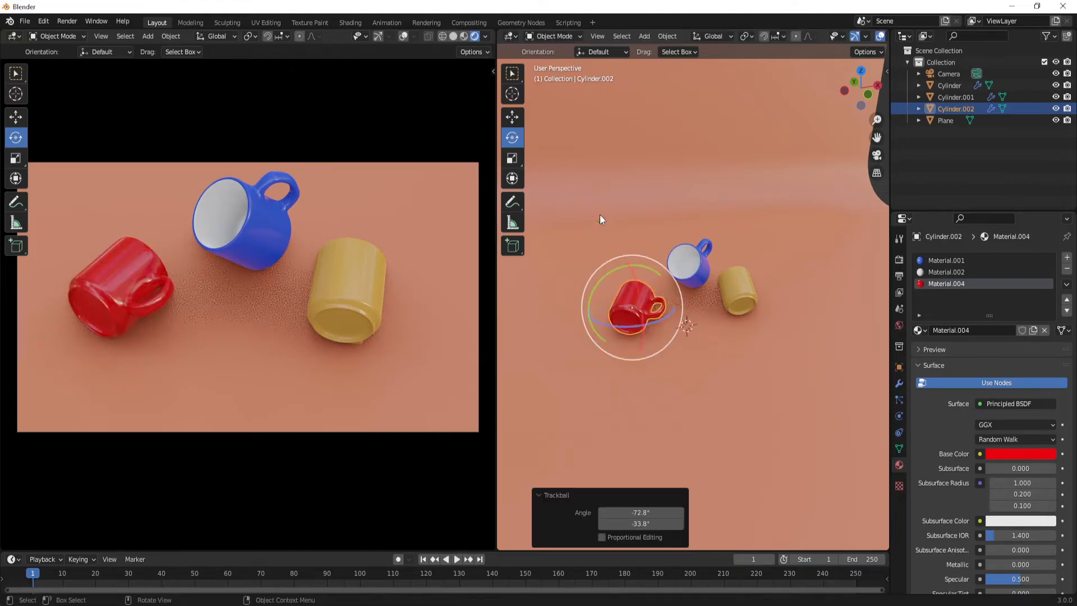
Rotate the blue mug about -90.8° around the global Z axis.
{"action": "left_click", "coordinate": [699, 263]}
{"action": "left_click_drag", "start_coordinate": [705, 270], "coordinate": [673, 279]}
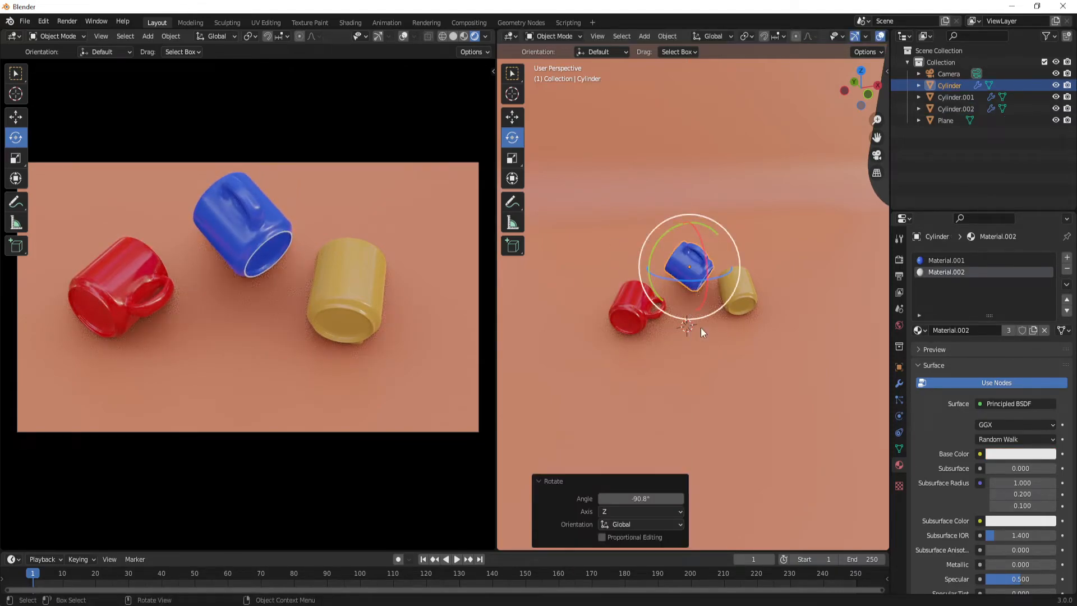
Assign the white Material.002 to the ring of faces around the orange mug's base rim.
{"action": "left_click", "coordinate": [750, 293]}
{"action": "key", "text": "KP_Decimal"}
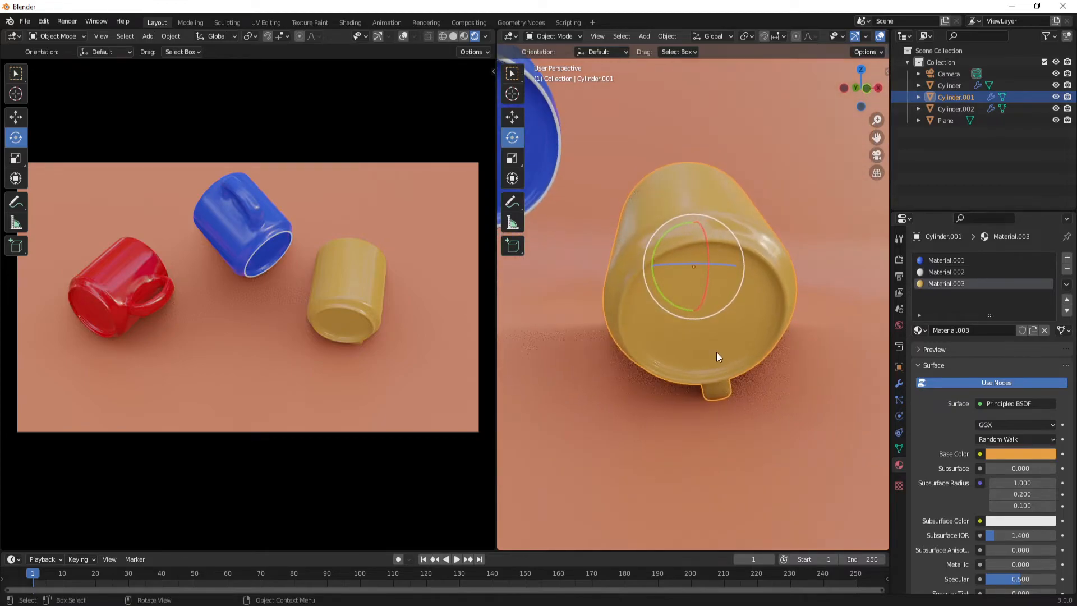
{"action": "scroll", "coordinate": [716, 351], "scroll_direction": "up", "scroll_amount": 2}
{"action": "key", "text": "Tab"}
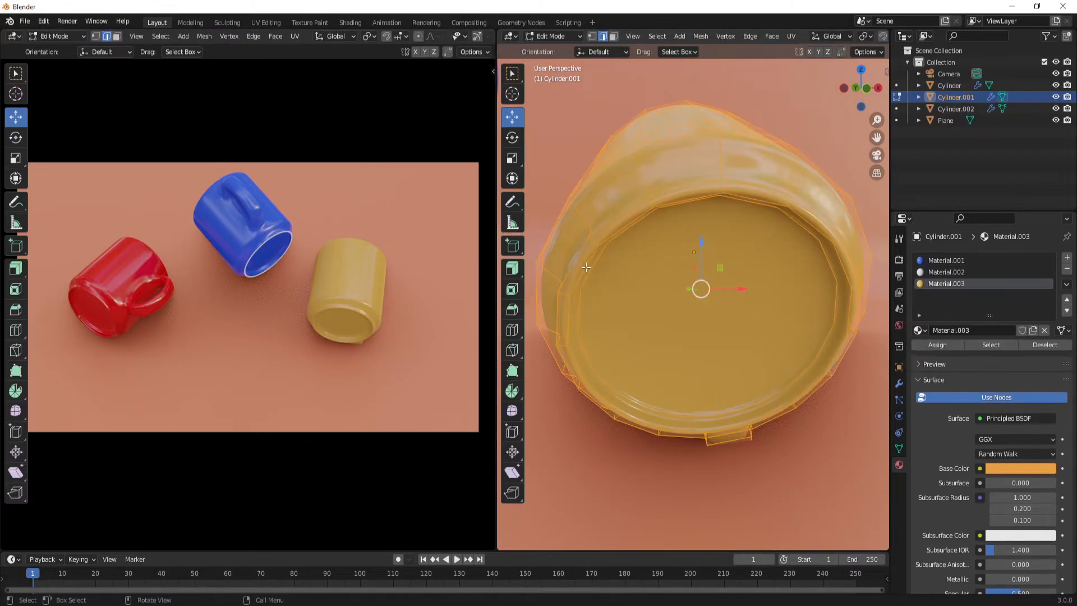
{"action": "left_click", "coordinate": [613, 36]}
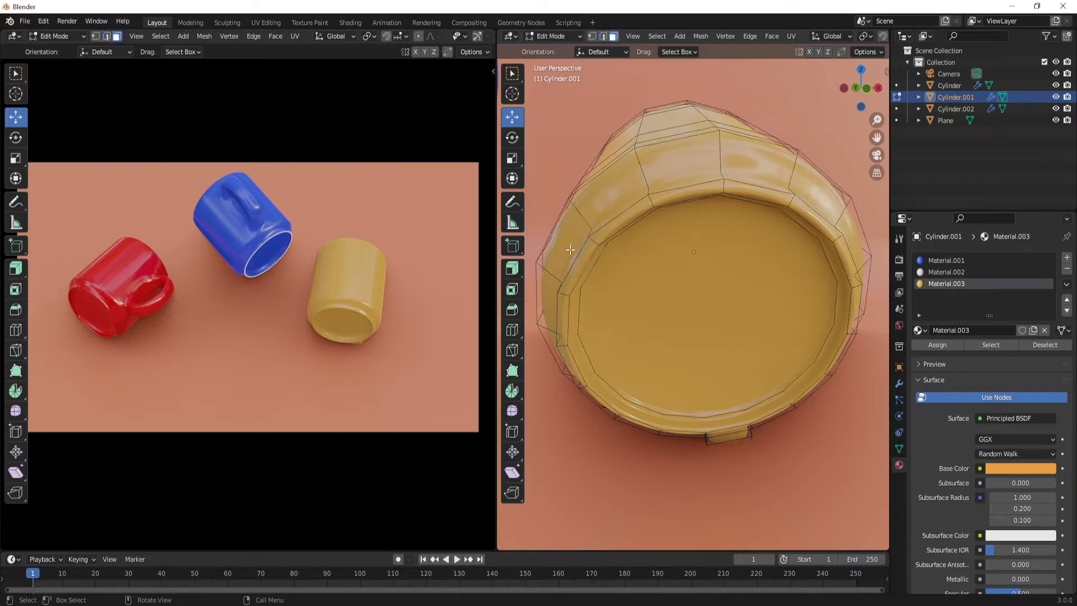
{"action": "left_click", "coordinate": [581, 262]}
{"action": "left_click", "coordinate": [608, 240], "text": "alt"}
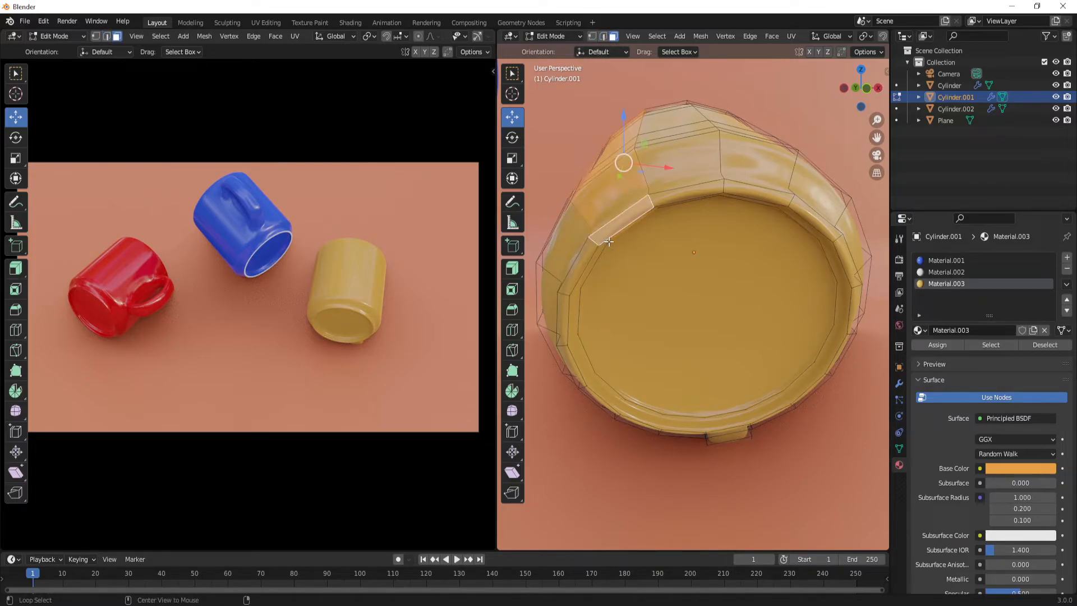
{"action": "left_click", "coordinate": [654, 202]}
{"action": "left_click", "coordinate": [654, 202], "text": "alt"}
{"action": "left_click", "coordinate": [656, 202]}
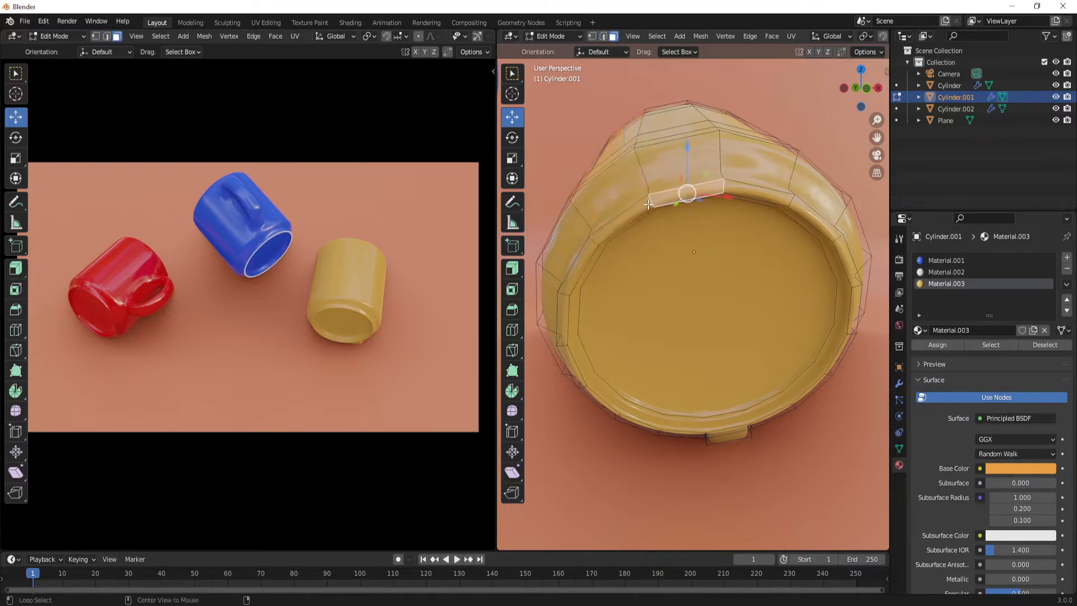
{"action": "left_click", "coordinate": [649, 209], "text": "alt"}
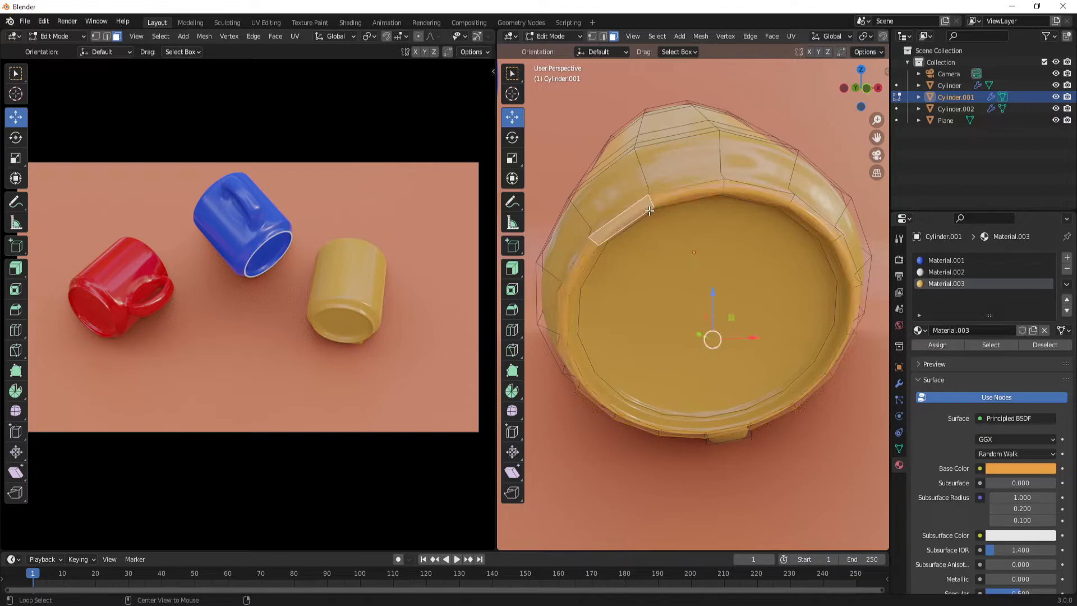
{"action": "left_click", "coordinate": [953, 272]}
{"action": "left_click", "coordinate": [930, 345]}
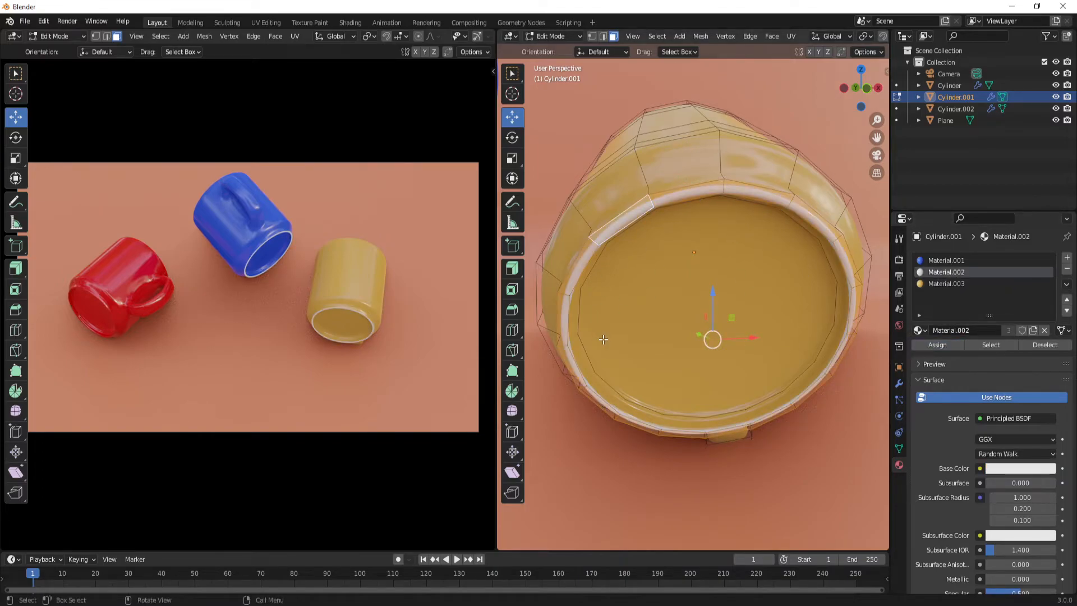
{"action": "key", "text": "Tab"}
Assign the white Material.002 to the ring of faces around the red mug's base rim.
{"action": "middle_click_drag", "start_coordinate": [615, 355], "coordinate": [685, 332]}
{"action": "left_click", "coordinate": [685, 331]}
{"action": "key", "text": "Tab"}
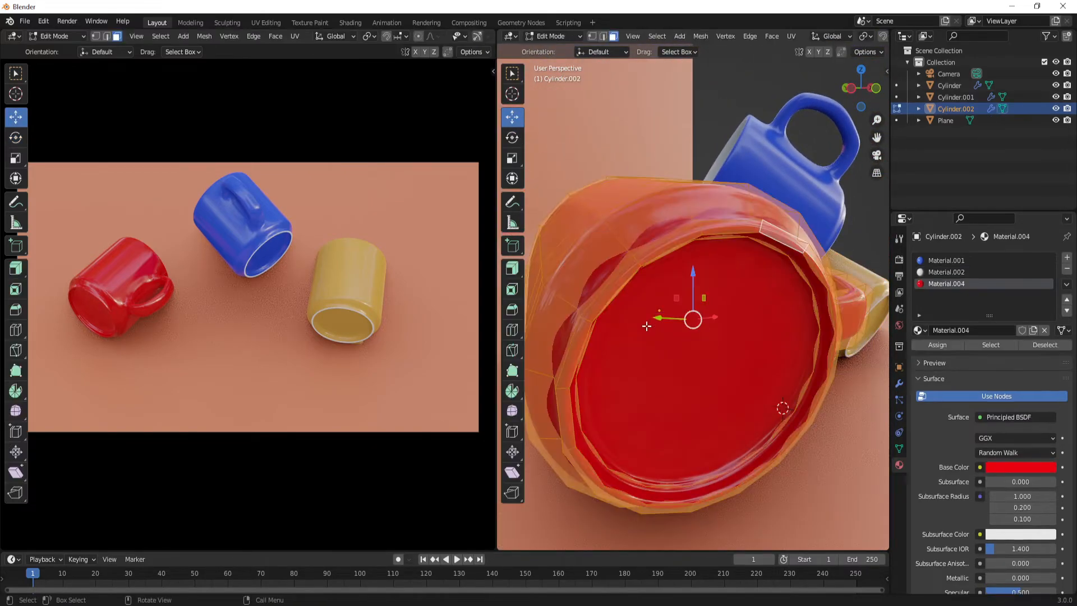
{"action": "left_click", "coordinate": [605, 304]}
{"action": "left_click", "coordinate": [642, 261], "text": "alt"}
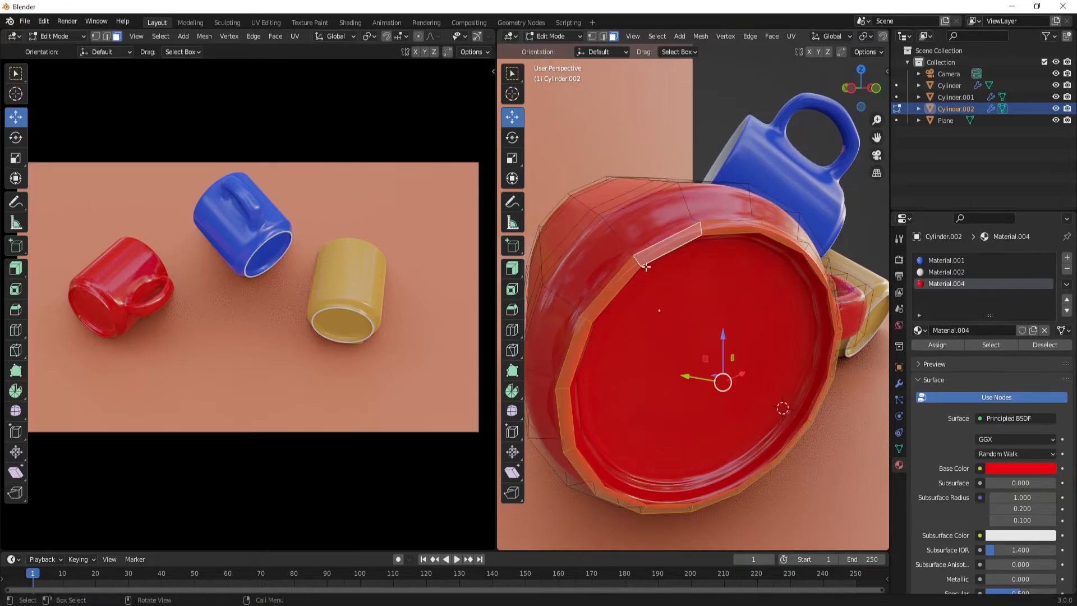
{"action": "left_click", "coordinate": [946, 272]}
{"action": "left_click", "coordinate": [953, 344]}
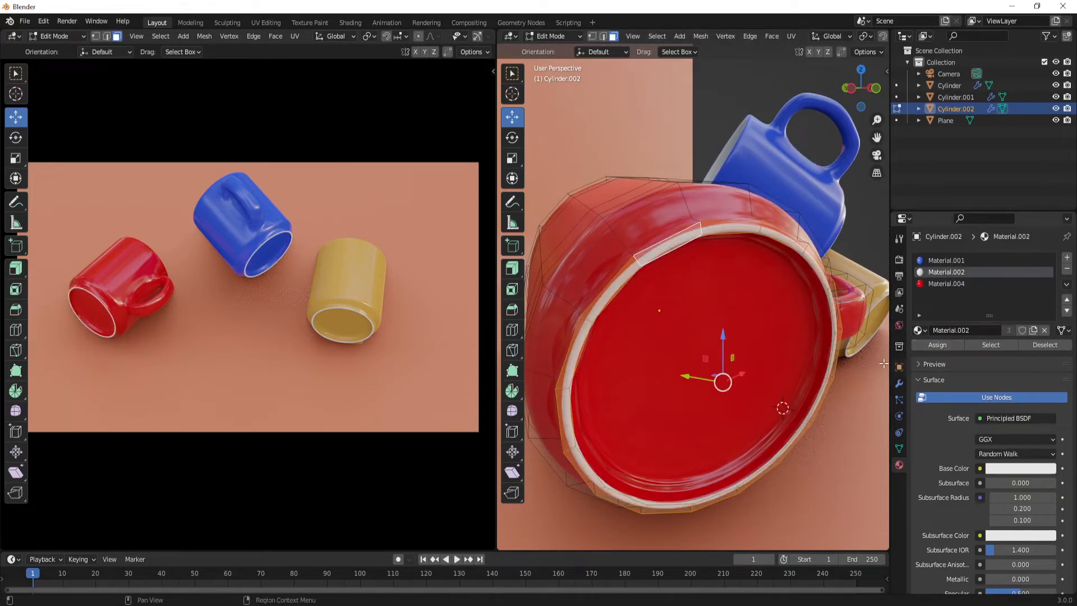
{"action": "key", "text": "Tab"}
{"action": "scroll", "coordinate": [681, 337], "scroll_direction": "down", "scroll_amount": 3}
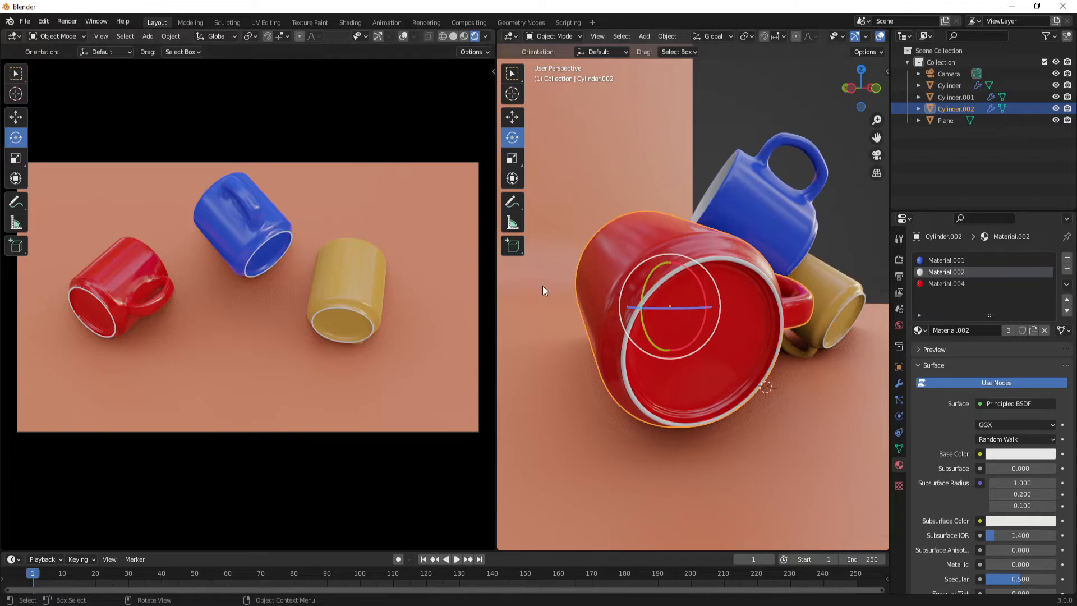
{"action": "left_click", "coordinate": [836, 147]}
Switch the camera viewport's environment lighting to the warm interior HDRI.
{"action": "scroll", "coordinate": [729, 348], "scroll_direction": "down", "scroll_amount": 6}
{"action": "mouse_move", "coordinate": [716, 393]}
{"action": "middle_mouse_down"}
{"action": "mouse_move", "coordinate": [711, 405]}
{"action": "mouse_move", "coordinate": [665, 391]}
{"action": "middle_mouse_up"}
{"action": "scroll", "coordinate": [711, 411], "scroll_direction": "down", "scroll_amount": 7}
{"action": "left_click", "coordinate": [486, 36]}
{"action": "left_click", "coordinate": [472, 135]}
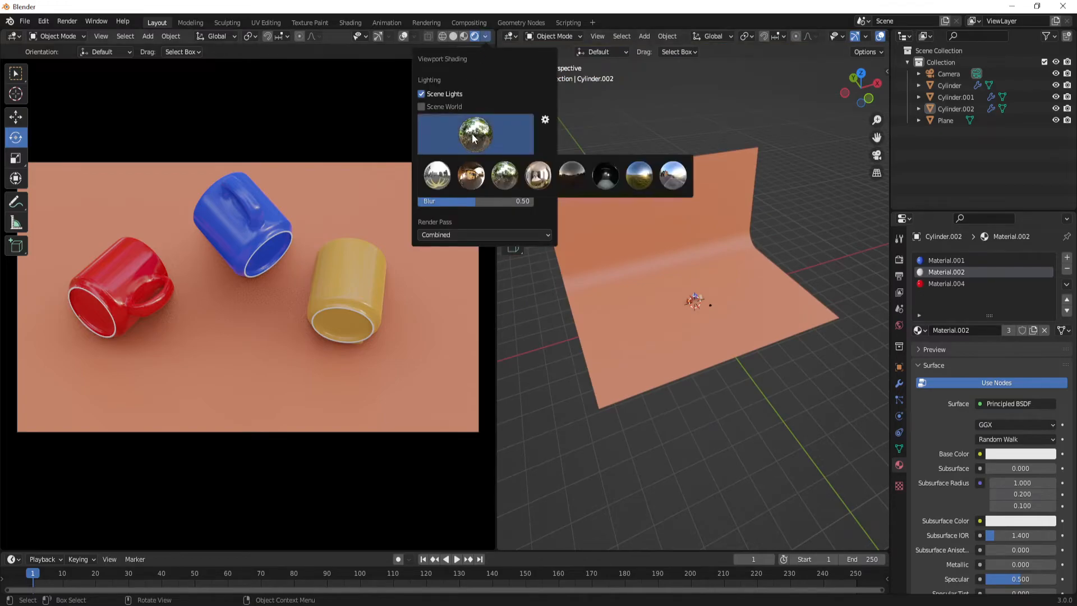
{"action": "left_click", "coordinate": [472, 175]}
Try several other built-in HDRIs for the camera viewport's lighting and return to the warm interior one.
{"action": "left_click", "coordinate": [469, 140]}
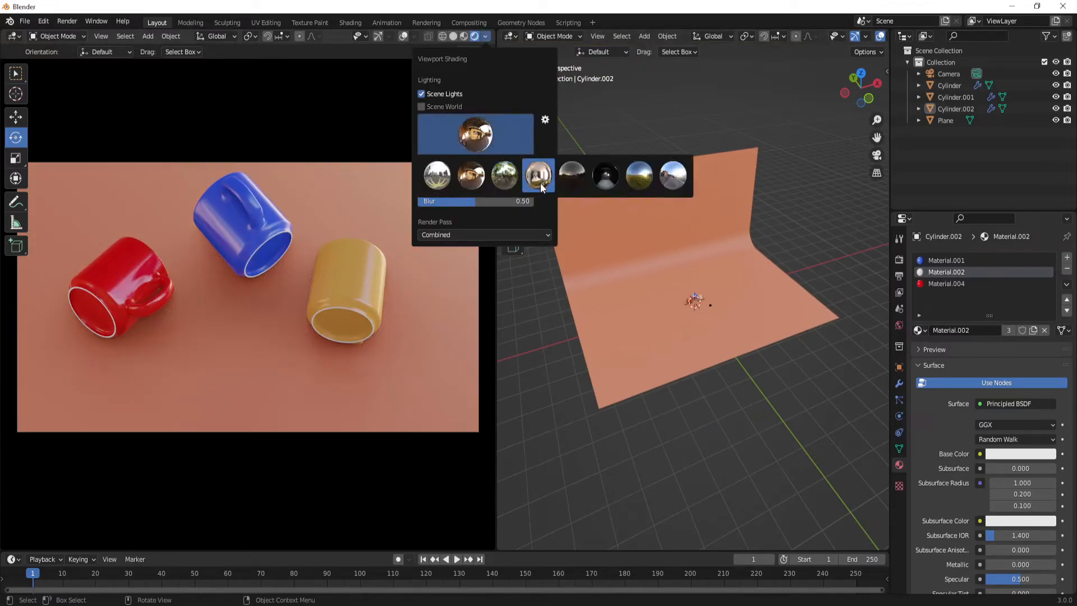
{"action": "left_click", "coordinate": [477, 144]}
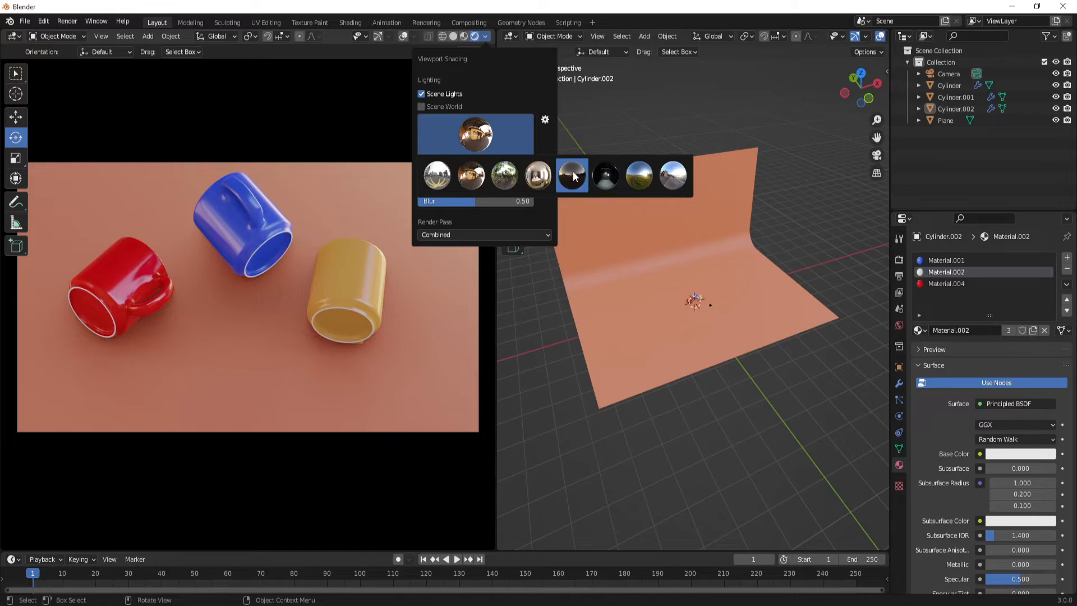
{"action": "left_click", "coordinate": [573, 176]}
{"action": "left_click", "coordinate": [476, 132]}
{"action": "left_click", "coordinate": [614, 179]}
{"action": "left_click", "coordinate": [476, 137]}
{"action": "left_click", "coordinate": [537, 176]}
{"action": "left_click", "coordinate": [481, 143]}
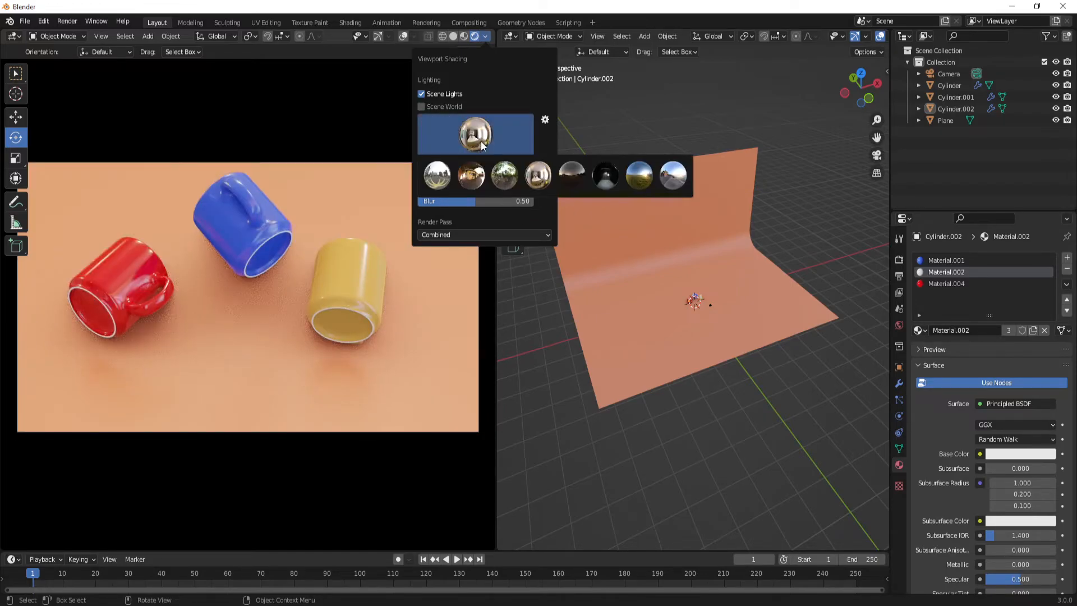
{"action": "left_click", "coordinate": [635, 181]}
{"action": "left_click", "coordinate": [476, 137]}
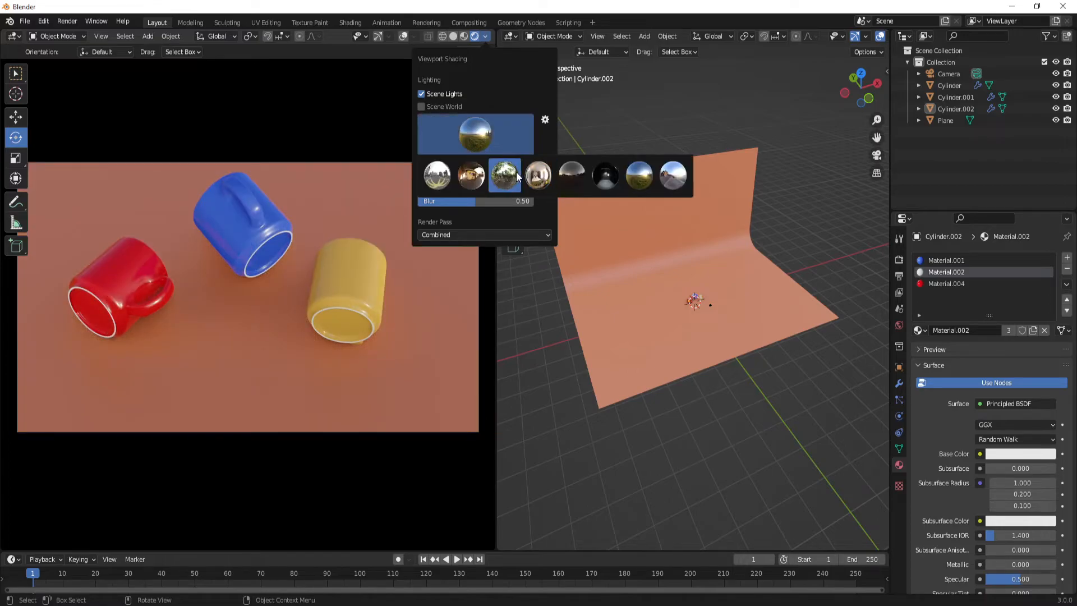
{"action": "left_click", "coordinate": [505, 177]}
{"action": "left_click", "coordinate": [470, 147]}
{"action": "left_click", "coordinate": [480, 177]}
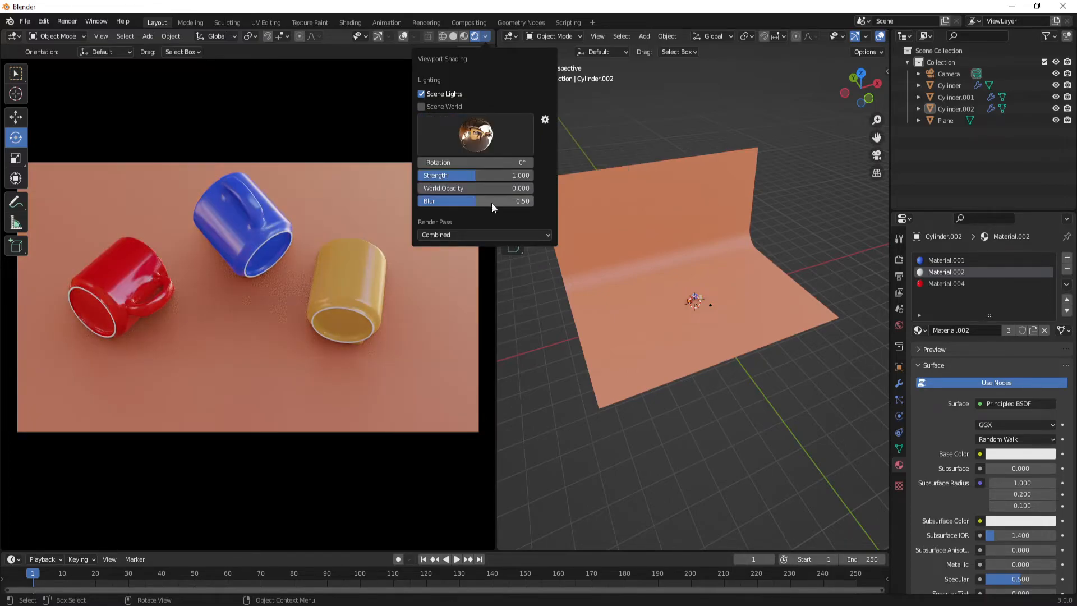
Adjust the strength and rotation of the camera viewport's HDRI lighting.
{"action": "left_click_drag", "start_coordinate": [466, 178], "coordinate": [491, 175]}
{"action": "left_click_drag", "start_coordinate": [493, 162], "coordinate": [524, 162]}
Freely rotate the red mug, then turn the orange mug, so that both white openings face the camera.
{"action": "scroll", "coordinate": [671, 278], "scroll_direction": "up", "scroll_amount": 10}
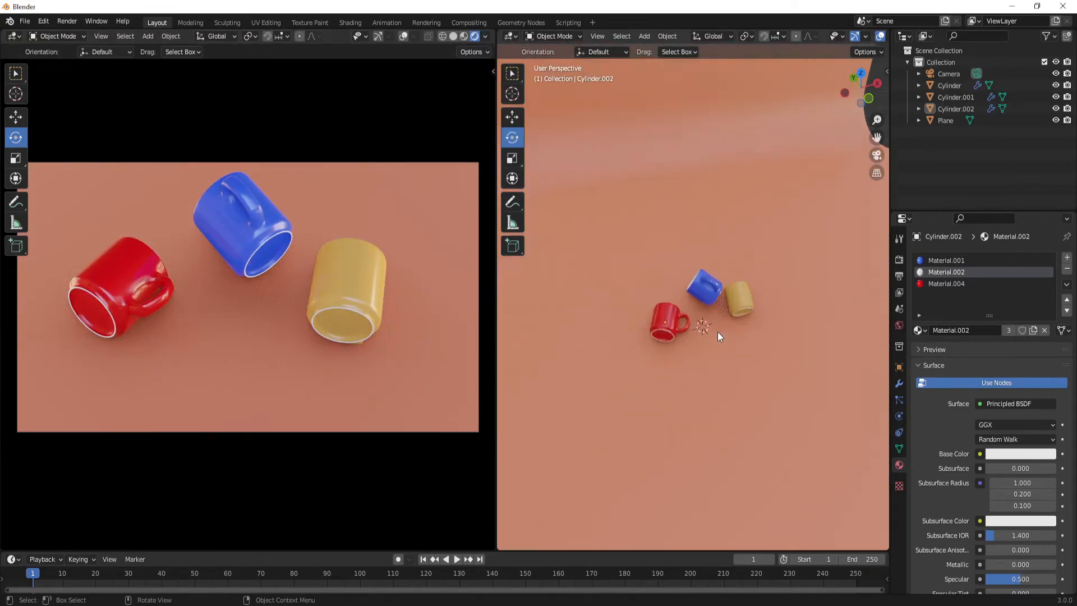
{"action": "left_click", "coordinate": [658, 295]}
{"action": "key", "text": "r"}
{"action": "key", "text": "r"}
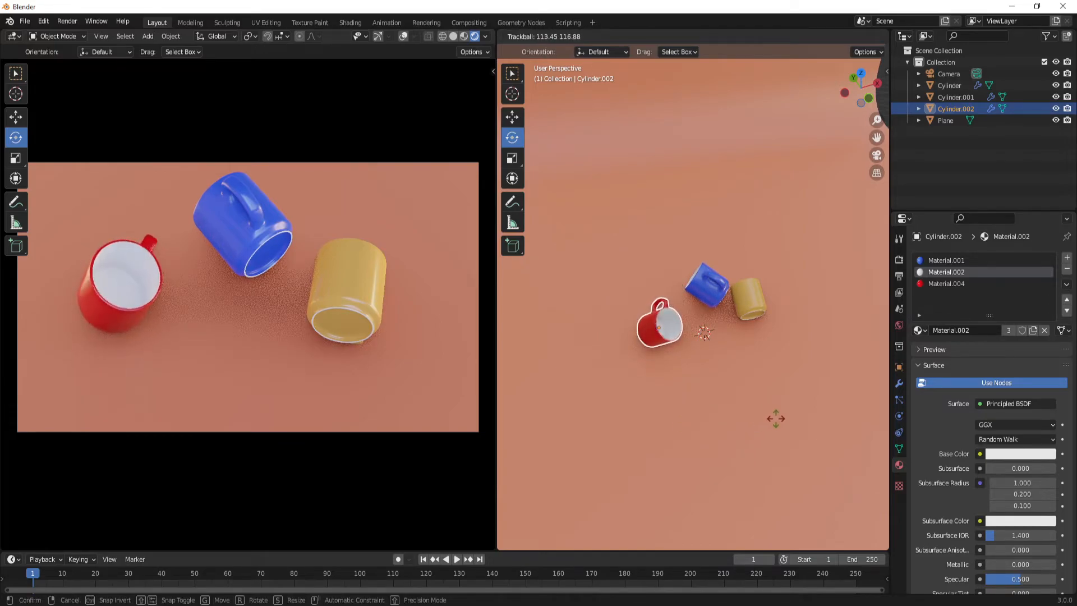
{"action": "left_click", "coordinate": [777, 409]}
{"action": "left_click", "coordinate": [745, 302]}
{"action": "left_click_drag", "start_coordinate": [765, 282], "coordinate": [770, 318]}
Duplicate all three mugs and place the copies behind the originals, shifted about 4.99 m along X.
{"action": "left_click", "coordinate": [670, 320]}
{"action": "left_click", "coordinate": [705, 283], "text": "shift"}
{"action": "left_click", "coordinate": [753, 308], "text": "shift"}
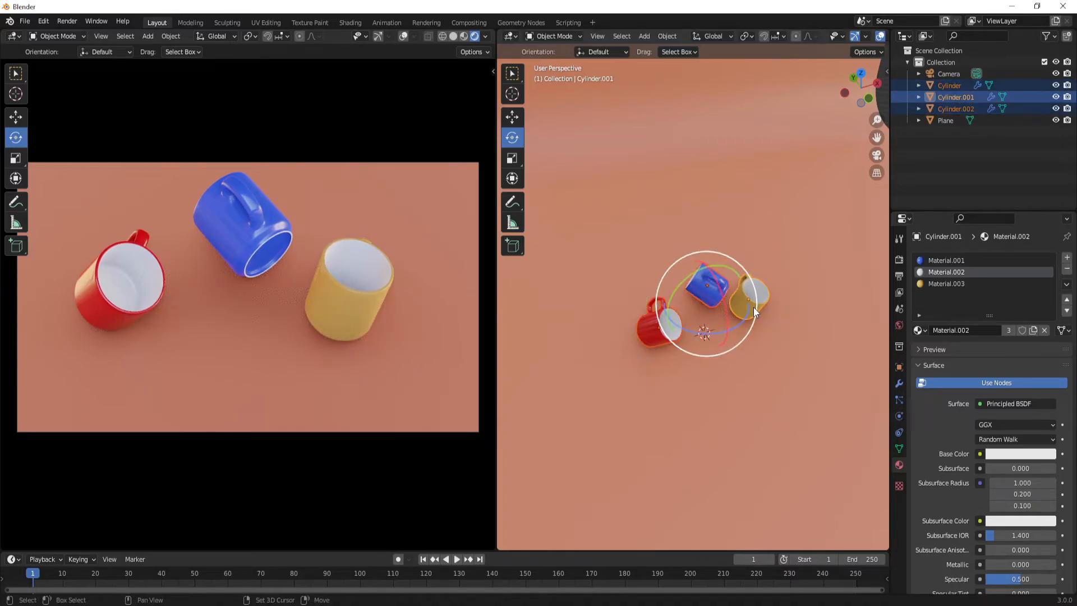
{"action": "key", "text": "shift+d"}
{"action": "key", "text": "Escape"}
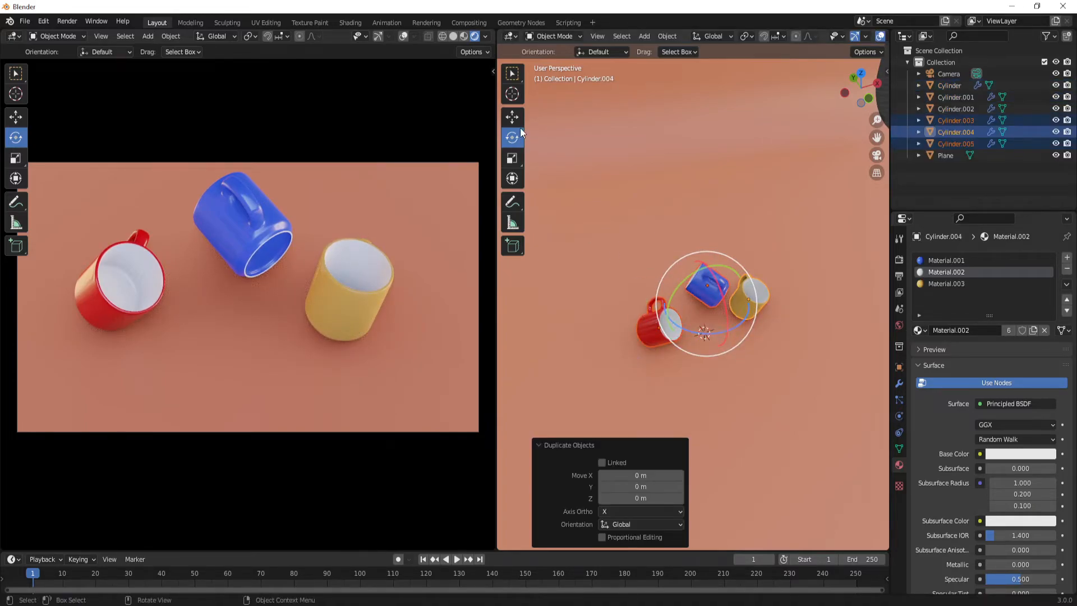
{"action": "key", "text": "shift+space"}
{"action": "key", "text": "g"}
{"action": "left_click_drag", "start_coordinate": [690, 286], "coordinate": [662, 207]}
{"action": "left_click_drag", "start_coordinate": [730, 234], "coordinate": [796, 238]}
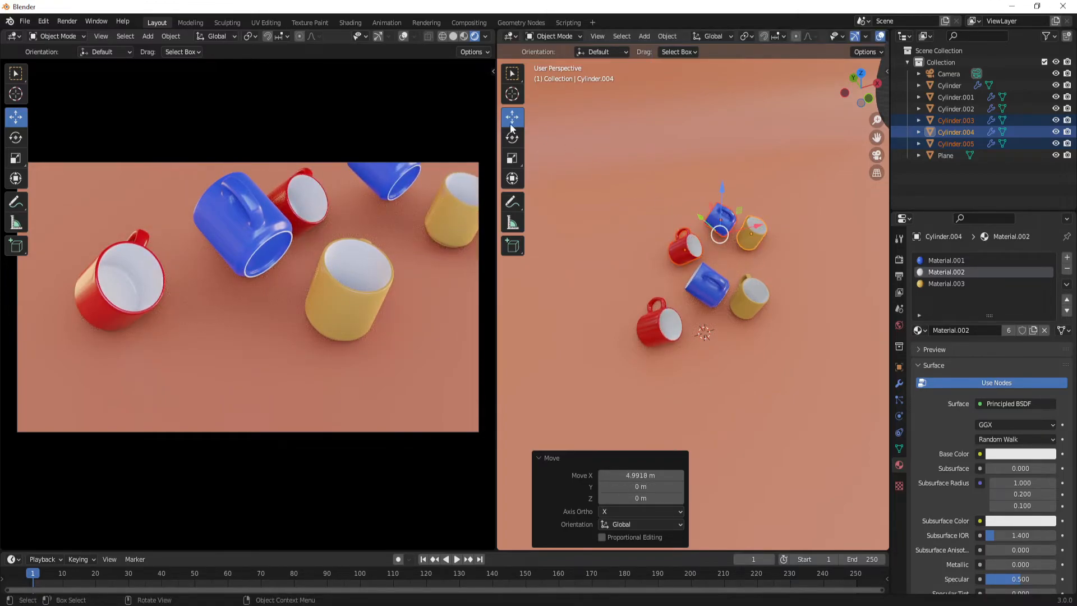
Rotate the red copy about -103° around Y, turn the orange copy, and rotate the blue copy about 87.4° around X.
{"action": "left_click", "coordinate": [685, 250]}
{"action": "left_click", "coordinate": [512, 138]}
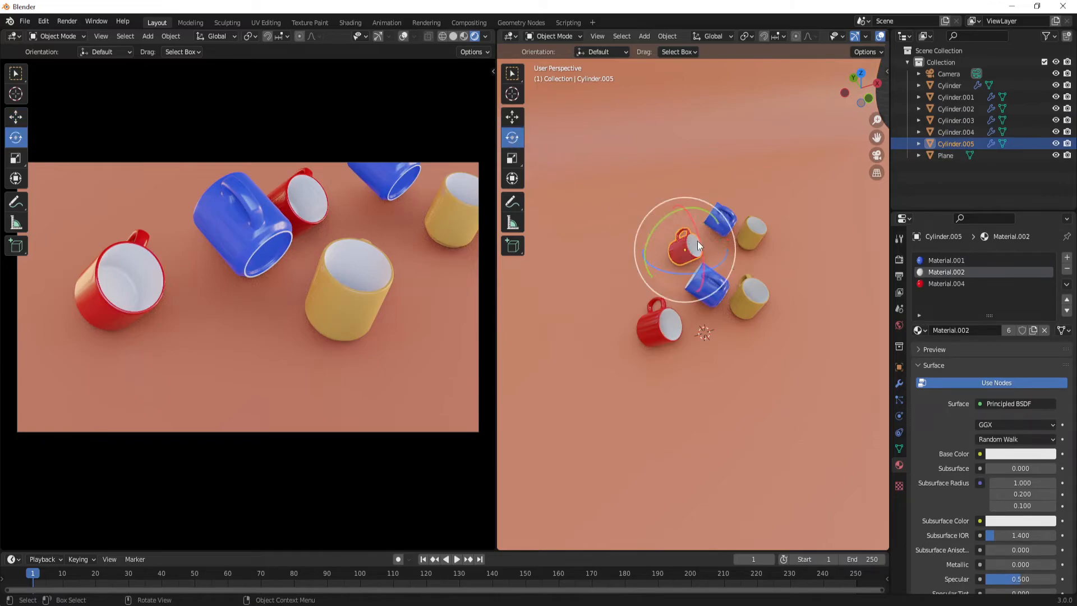
{"action": "left_click_drag", "start_coordinate": [664, 219], "coordinate": [606, 365]}
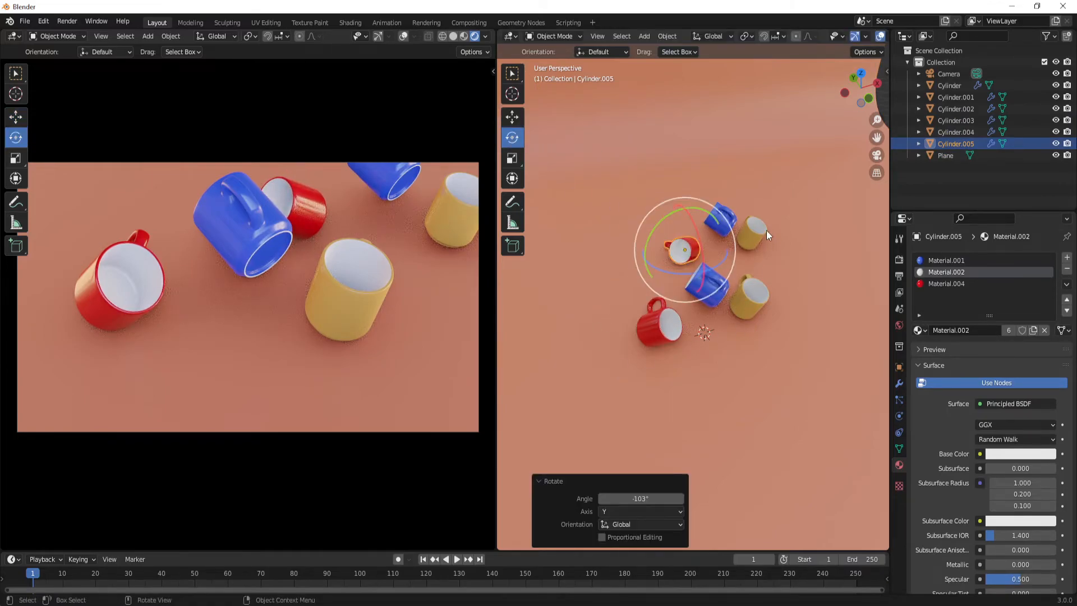
{"action": "left_click", "coordinate": [764, 244]}
{"action": "left_click_drag", "start_coordinate": [774, 221], "coordinate": [755, 307]}
{"action": "left_click", "coordinate": [719, 219]}
{"action": "left_click_drag", "start_coordinate": [739, 227], "coordinate": [836, 334]}
Raise the camera about 1.28 m along Z.
{"action": "middle_click_drag", "start_coordinate": [836, 334], "coordinate": [739, 362]}
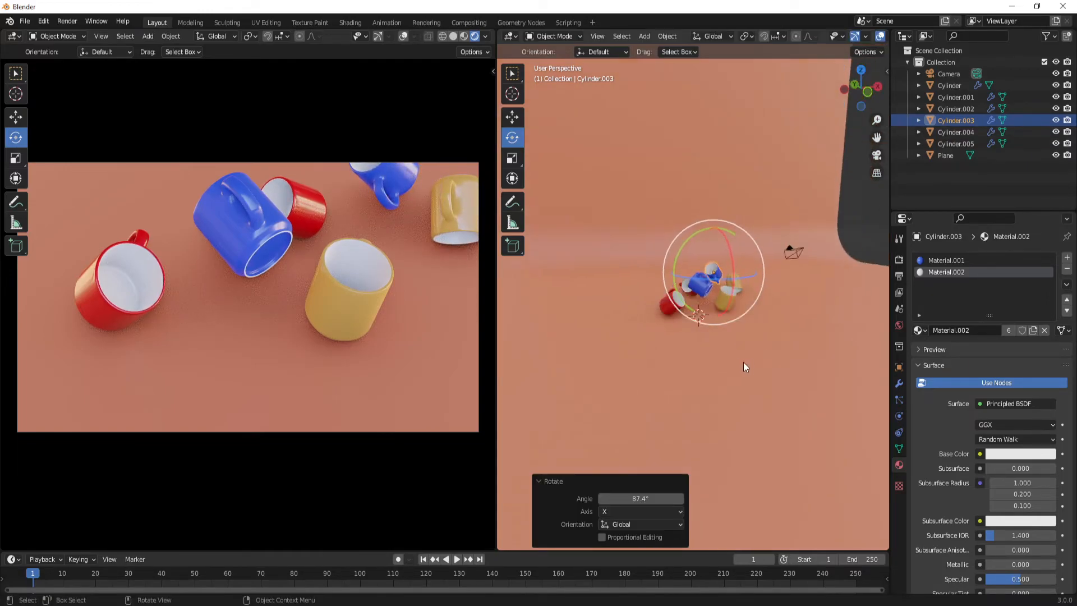
{"action": "left_click", "coordinate": [792, 251]}
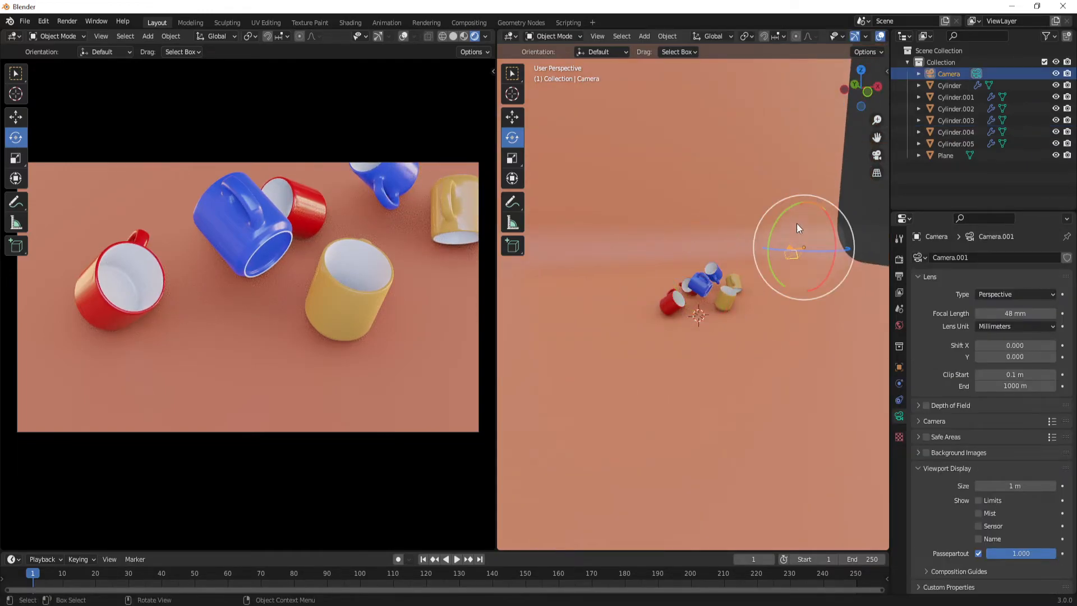
{"action": "left_click", "coordinate": [520, 116]}
{"action": "left_click_drag", "start_coordinate": [805, 204], "coordinate": [811, 180]}
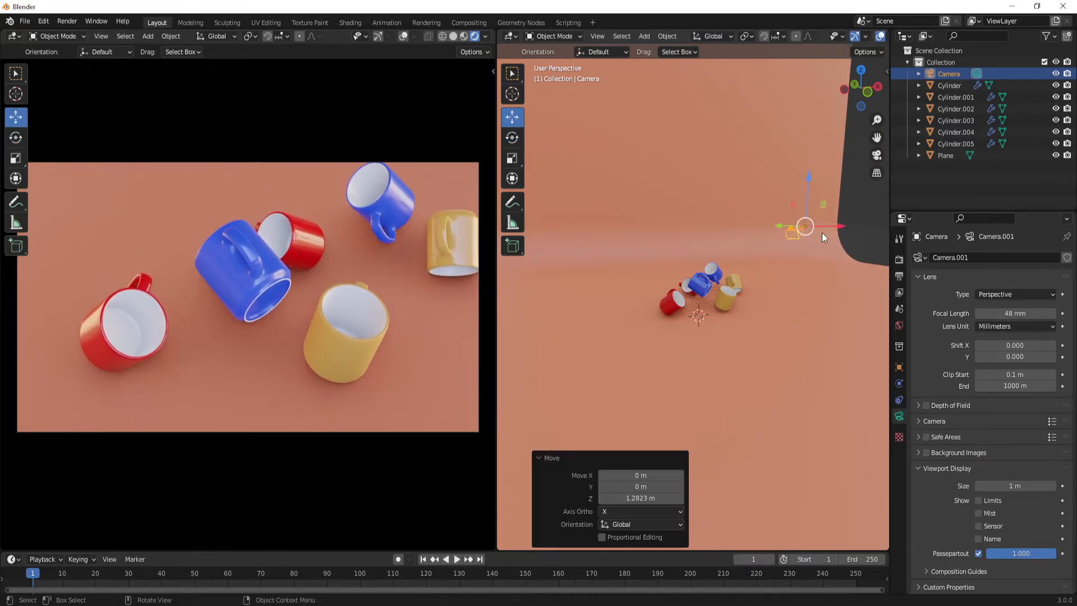
Move the orange copy about 12 m across to sit behind the front red mug and rotate it about -36.3° around Y.
{"action": "left_click", "coordinate": [733, 279]}
{"action": "key", "text": "g"}
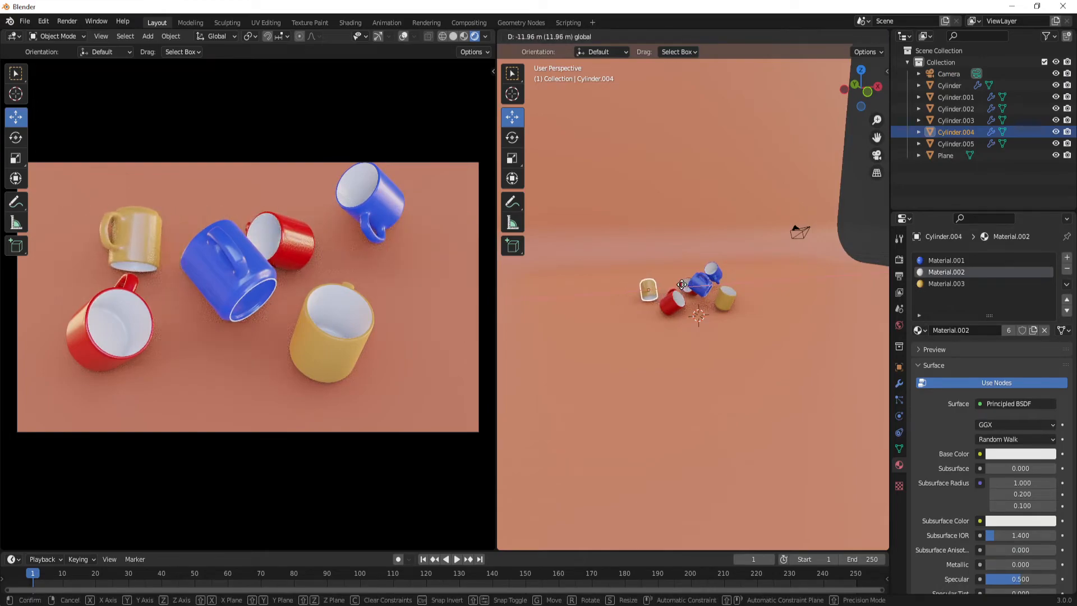
{"action": "left_click", "coordinate": [624, 296]}
{"action": "left_click", "coordinate": [512, 138]}
{"action": "left_click_drag", "start_coordinate": [613, 265], "coordinate": [590, 288]}
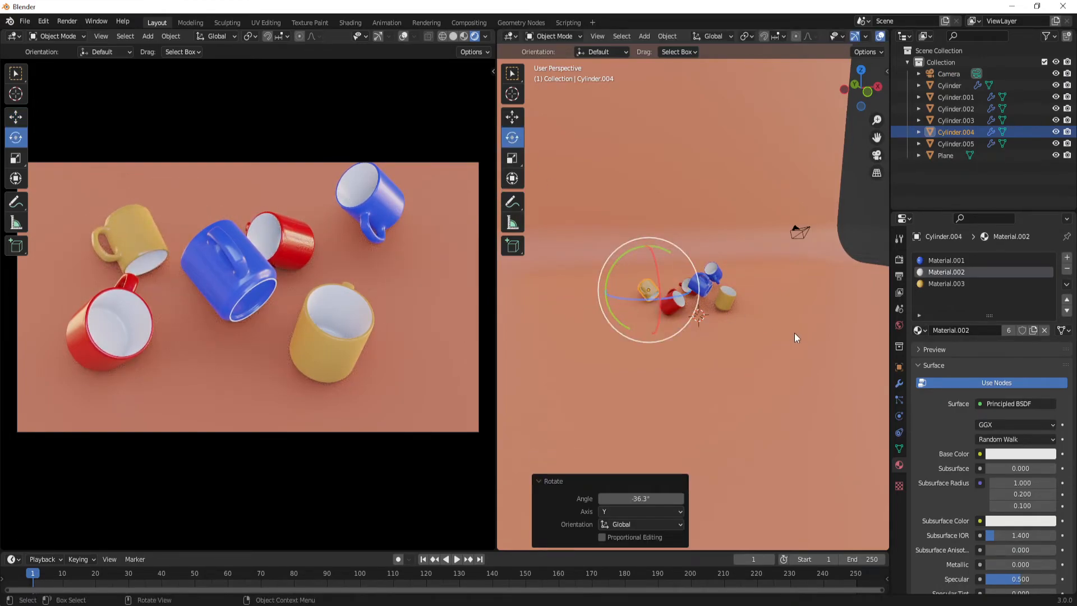
{"action": "left_click", "coordinate": [859, 227]}
Add a point light at the scene origin and raise it about 1.97 m along Z.
{"action": "left_click", "coordinate": [645, 37]}
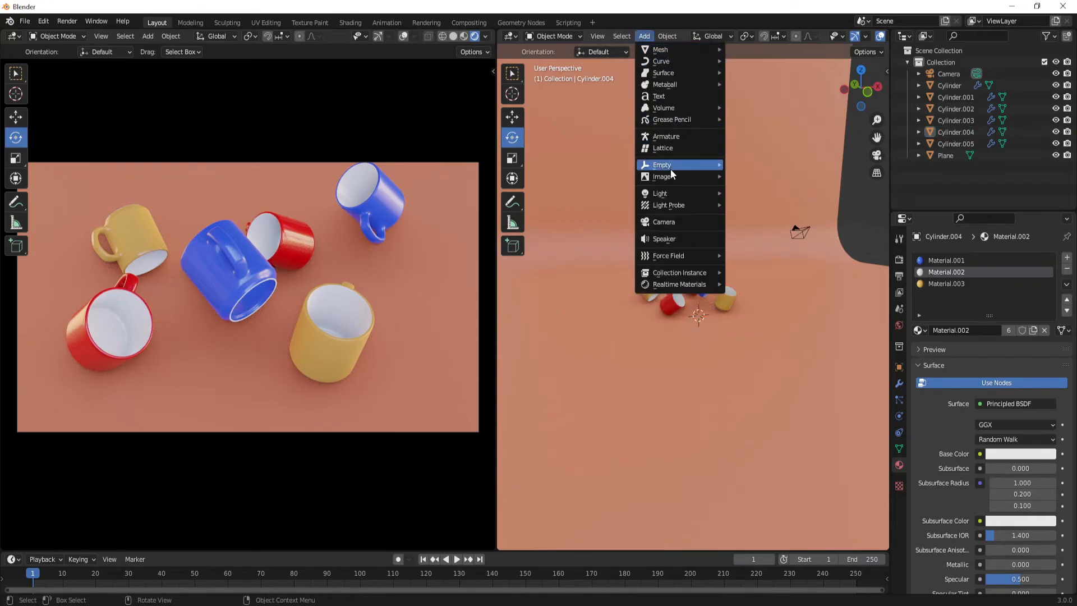
{"action": "mouse_move", "coordinate": [673, 196]}
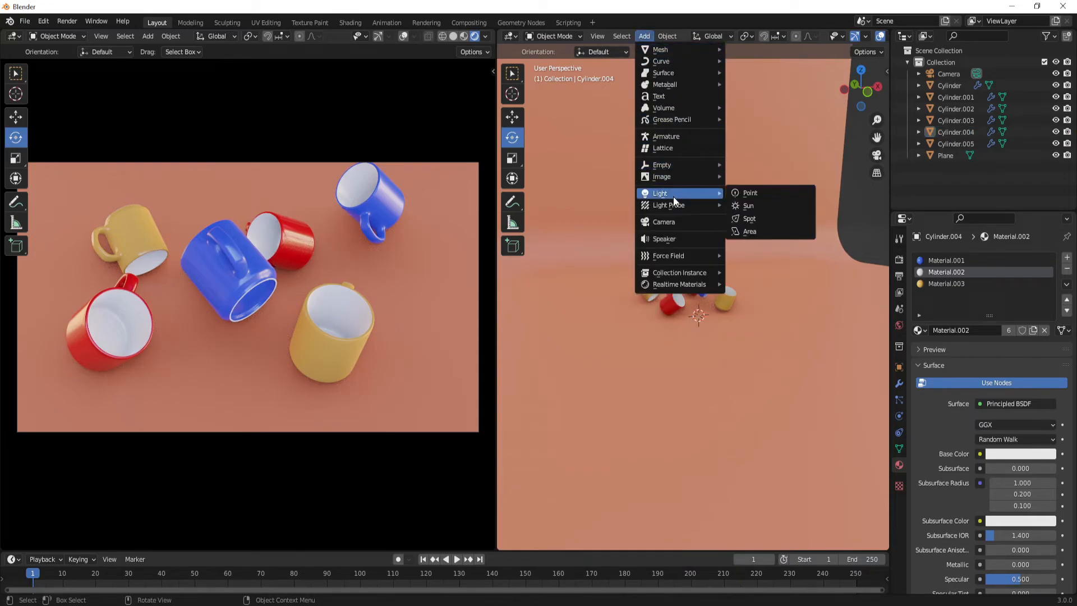
{"action": "left_click", "coordinate": [750, 193]}
{"action": "left_click", "coordinate": [17, 117]}
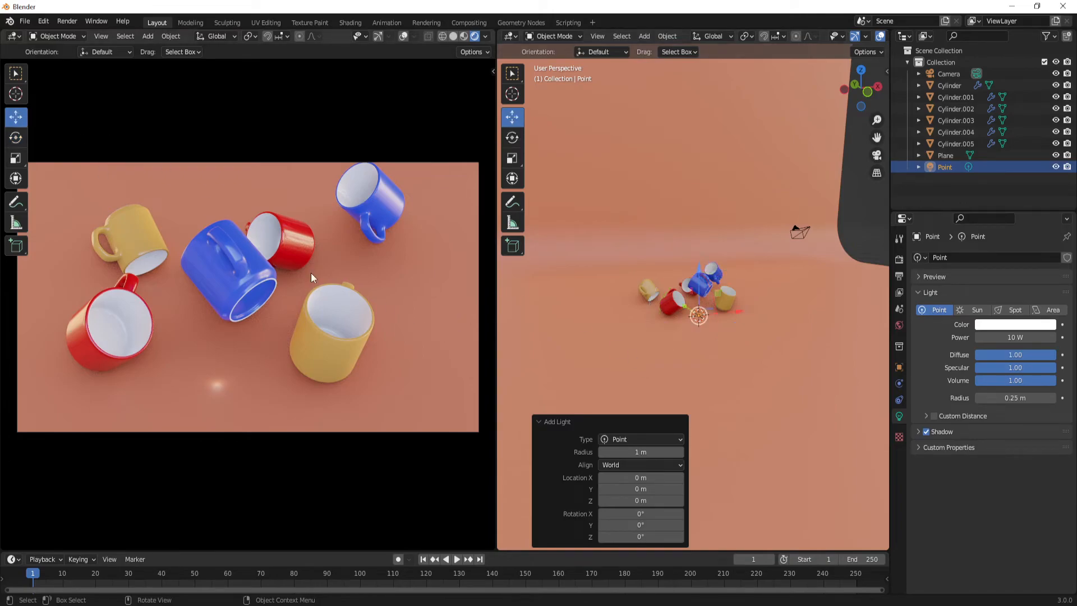
{"action": "left_click_drag", "start_coordinate": [696, 271], "coordinate": [718, 263]}
{"action": "middle_click_drag", "start_coordinate": [718, 264], "coordinate": [706, 315]}
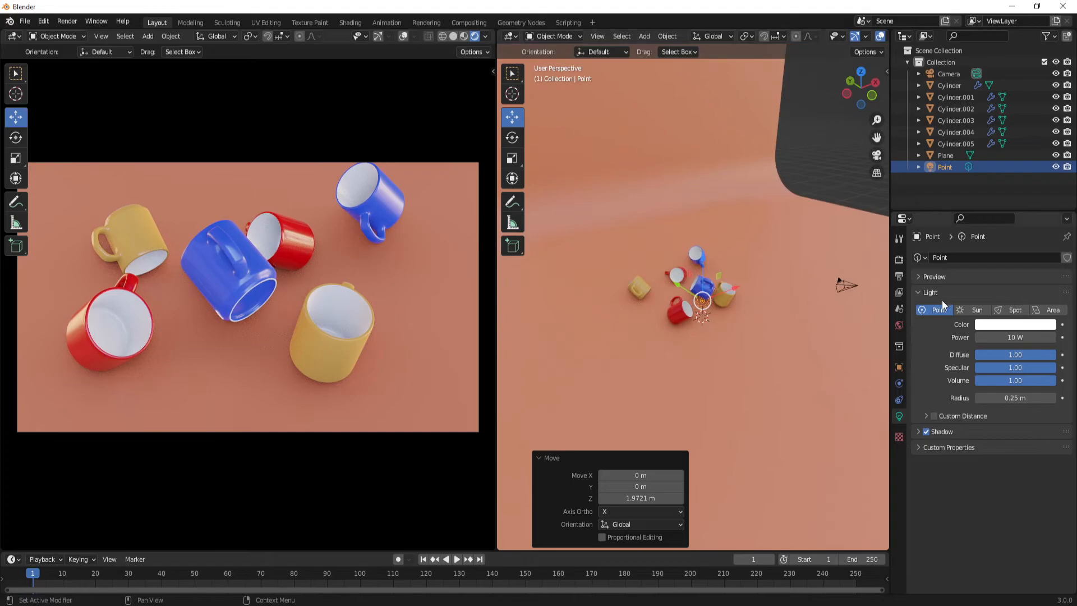
Set the point light's power to 500 W.
{"action": "left_click", "coordinate": [1020, 338]}
{"action": "type", "text": "00"}
{"action": "key", "text": "Return"}
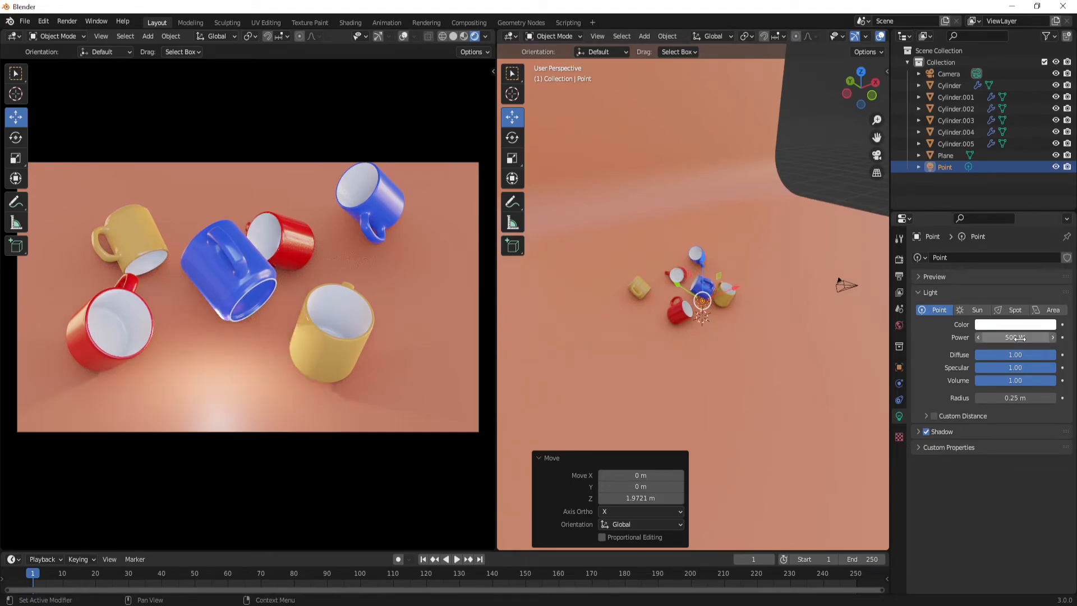
Move the point light about 11 m along Y and set its colour to saturated red.
{"action": "left_click_drag", "start_coordinate": [681, 291], "coordinate": [630, 258]}
{"action": "left_click", "coordinate": [1006, 324]}
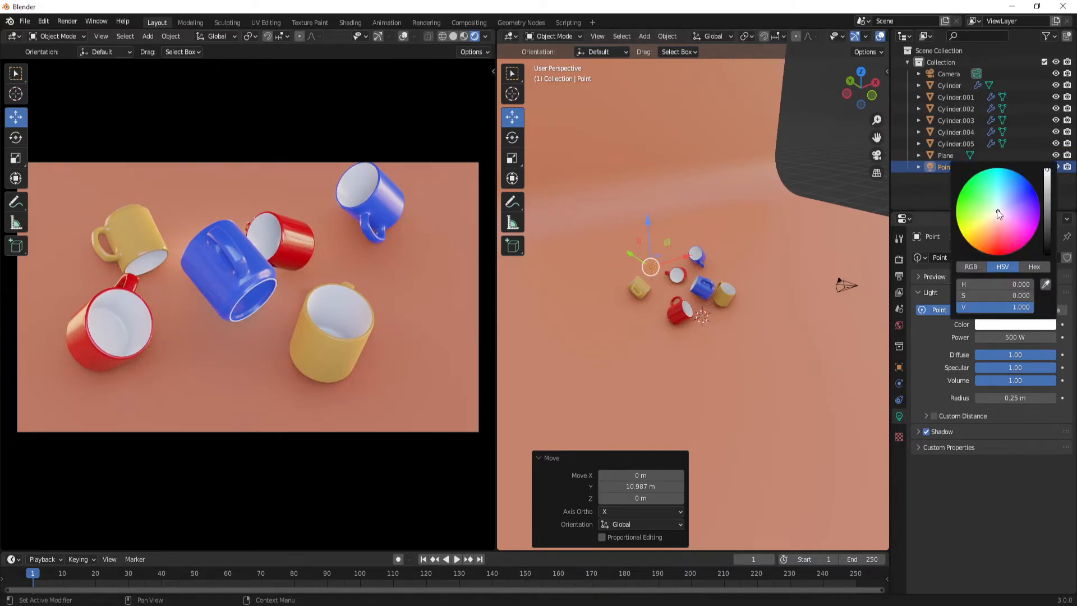
{"action": "left_click_drag", "start_coordinate": [996, 210], "coordinate": [1000, 255]}
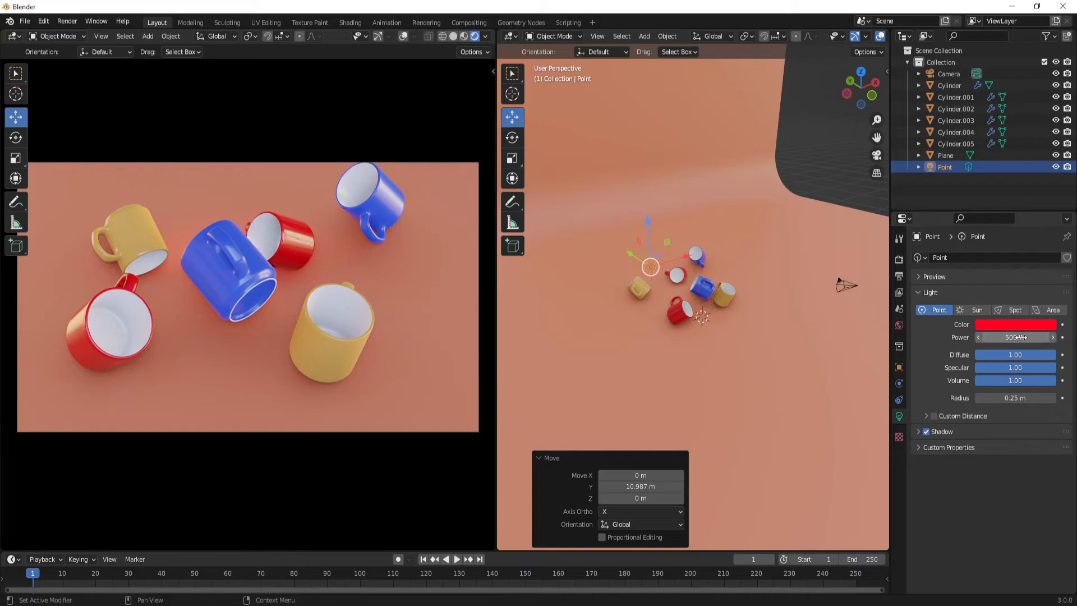
Enlarge the point light's radius to about 11.7 m and set its power to 1500 W.
{"action": "left_click_drag", "start_coordinate": [1015, 398], "coordinate": [1029, 397]}
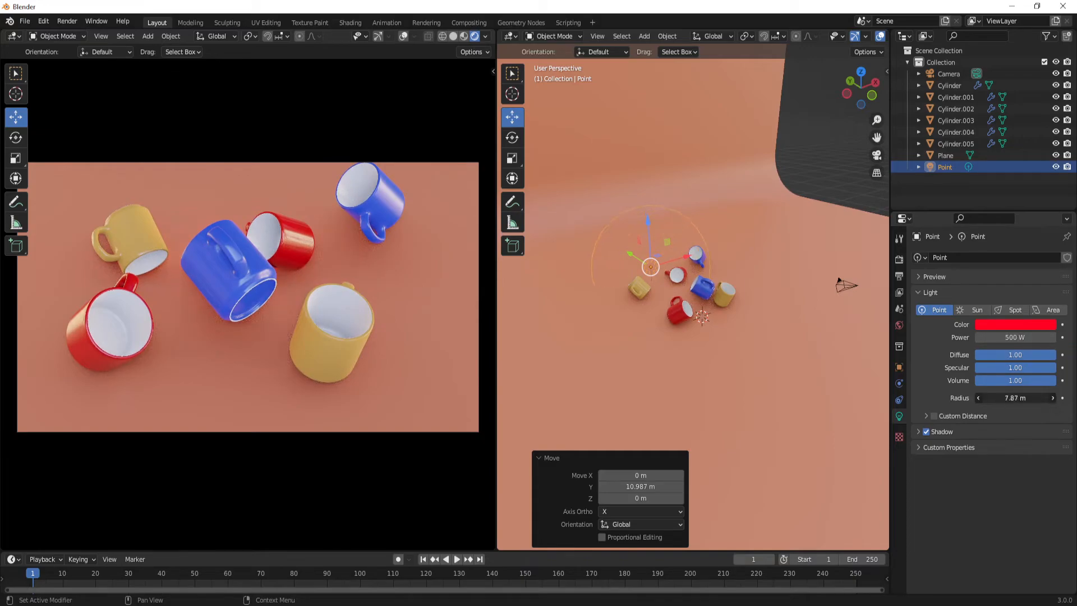
{"action": "left_click", "coordinate": [1018, 335]}
{"action": "type", "text": "1500"}
{"action": "key", "text": "Return"}
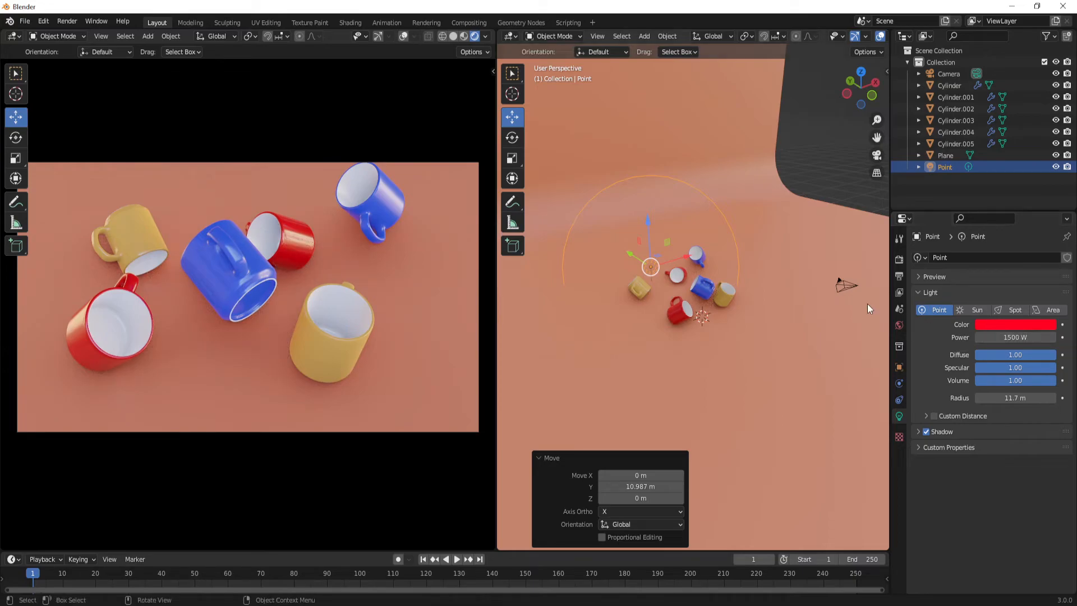
Raise the point light about 3.82 m along Z, set its radius to about 5.69 m, and lower it about 2.59 m.
{"action": "left_click_drag", "start_coordinate": [651, 225], "coordinate": [667, 190]}
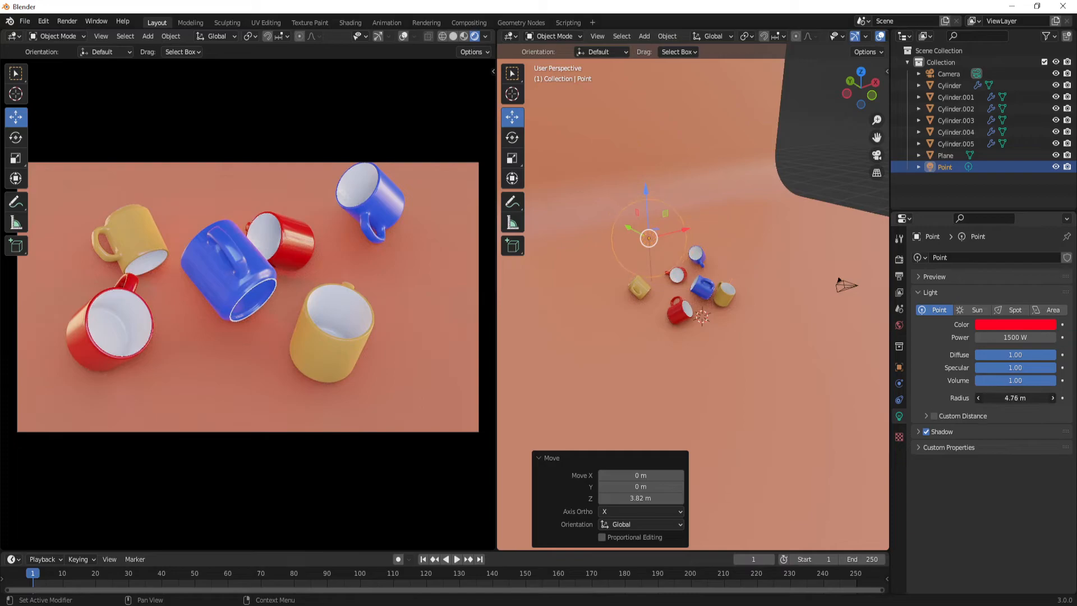
{"action": "left_click_drag", "start_coordinate": [1015, 397], "coordinate": [1031, 398]}
{"action": "middle_click_drag", "start_coordinate": [661, 183], "coordinate": [699, 208]}
{"action": "left_click_drag", "start_coordinate": [613, 213], "coordinate": [612, 235]}
Try a green point light, and settle on a blue colour with hue about 0.644 and saturation 0.93.
{"action": "left_click", "coordinate": [1004, 325]}
{"action": "mouse_move", "coordinate": [1010, 239]}
{"action": "left_mouse_down"}
{"action": "mouse_move", "coordinate": [958, 220]}
{"action": "mouse_move", "coordinate": [1005, 168]}
{"action": "mouse_move", "coordinate": [958, 216]}
{"action": "mouse_move", "coordinate": [968, 241]}
{"action": "mouse_move", "coordinate": [958, 217]}
{"action": "mouse_move", "coordinate": [1039, 207]}
{"action": "mouse_move", "coordinate": [957, 196]}
{"action": "mouse_move", "coordinate": [973, 176]}
{"action": "left_mouse_up"}
{"action": "mouse_move", "coordinate": [964, 215]}
{"action": "left_mouse_down"}
{"action": "mouse_move", "coordinate": [1027, 241]}
{"action": "mouse_move", "coordinate": [970, 180]}
{"action": "left_mouse_up"}
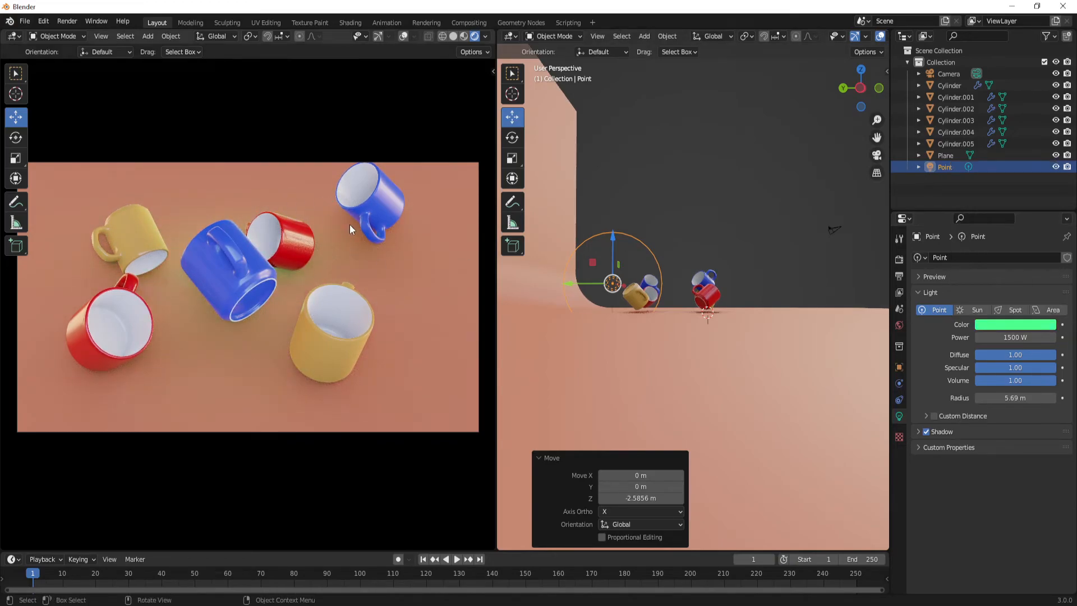
{"action": "left_click", "coordinate": [1025, 331]}
{"action": "left_click", "coordinate": [1023, 177]}
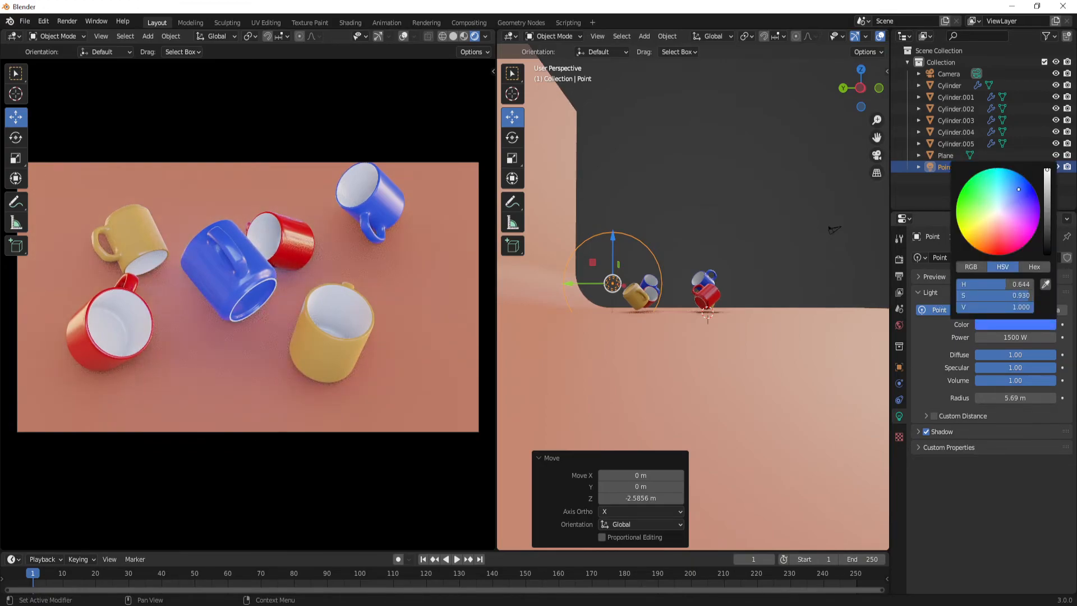
Set the backdrop plane's base colour to blue with hue about 0.63, saturation 0.766 and value 0.8.
{"action": "left_click", "coordinate": [727, 354]}
{"action": "left_click", "coordinate": [990, 431]}
{"action": "mouse_move", "coordinate": [995, 337]}
{"action": "left_mouse_down"}
{"action": "mouse_move", "coordinate": [984, 319]}
{"action": "mouse_move", "coordinate": [1029, 323]}
{"action": "mouse_move", "coordinate": [1012, 275]}
{"action": "mouse_move", "coordinate": [1024, 283]}
{"action": "mouse_move", "coordinate": [1011, 290]}
{"action": "left_mouse_up"}
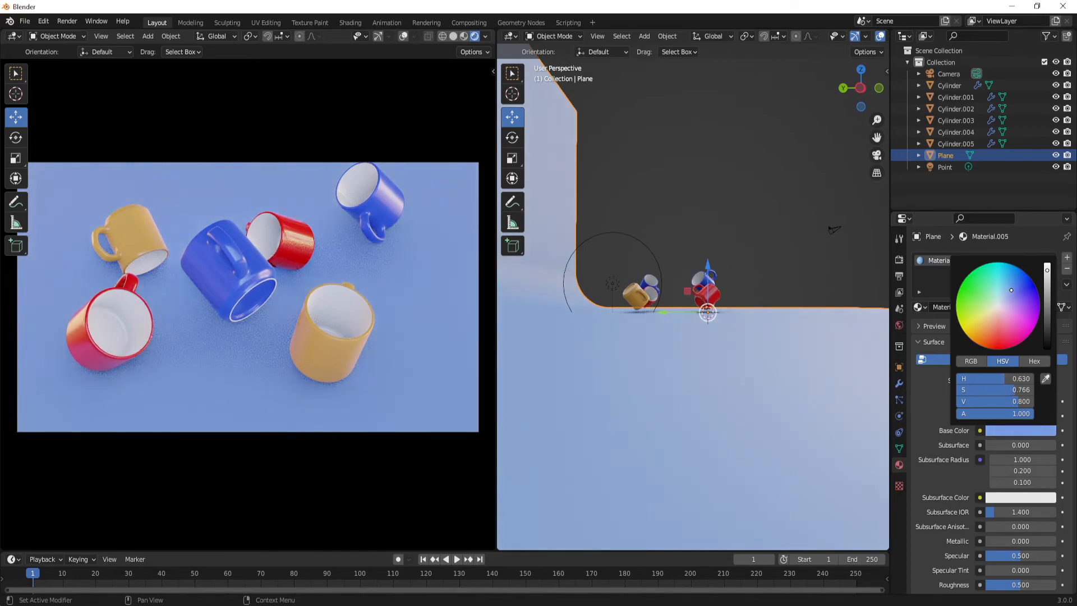
{"action": "left_click", "coordinate": [738, 207]}
Examine the mugs and the point light against the blue backdrop from closer and wider viewpoints.
{"action": "middle_click_drag", "start_coordinate": [788, 306], "coordinate": [722, 330]}
{"action": "scroll", "coordinate": [714, 345], "scroll_direction": "up", "scroll_amount": 2}
{"action": "scroll", "coordinate": [718, 376], "scroll_direction": "up", "scroll_amount": 2}
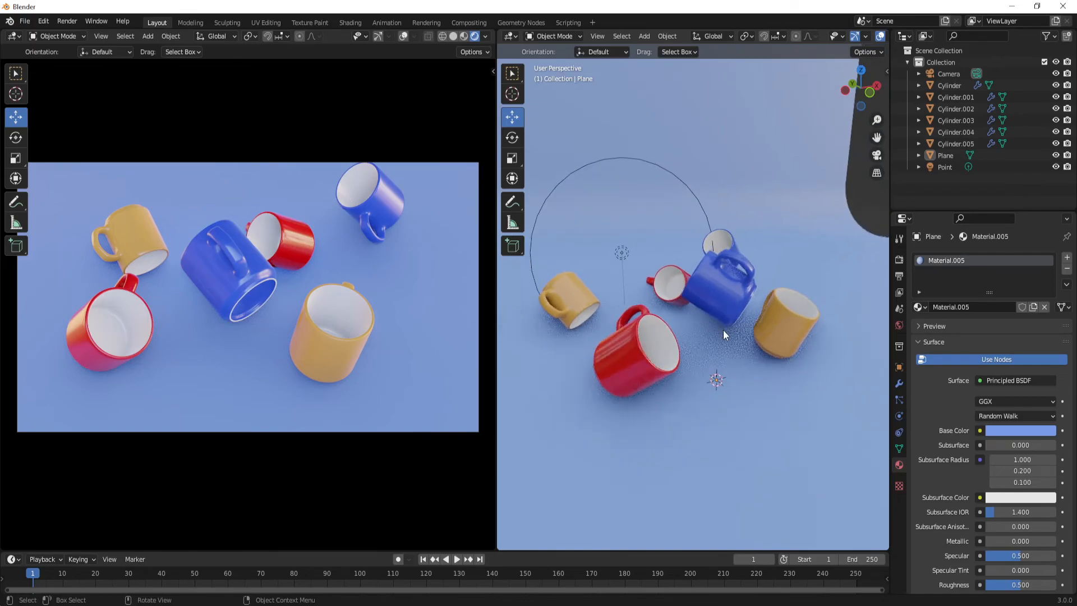
{"action": "scroll", "coordinate": [723, 332], "scroll_direction": "down", "scroll_amount": 2}
{"action": "middle_click_drag", "start_coordinate": [642, 264], "coordinate": [697, 304]}
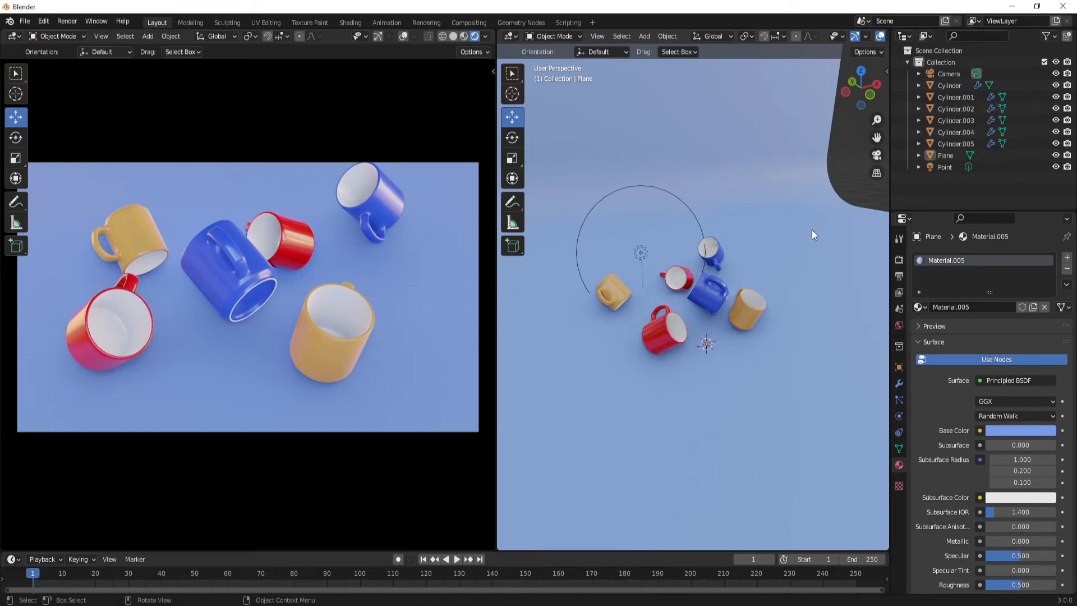
{"action": "middle_click_drag", "start_coordinate": [812, 231], "coordinate": [849, 174]}
{"action": "left_click", "coordinate": [642, 37]}
{"action": "left_click", "coordinate": [644, 37]}
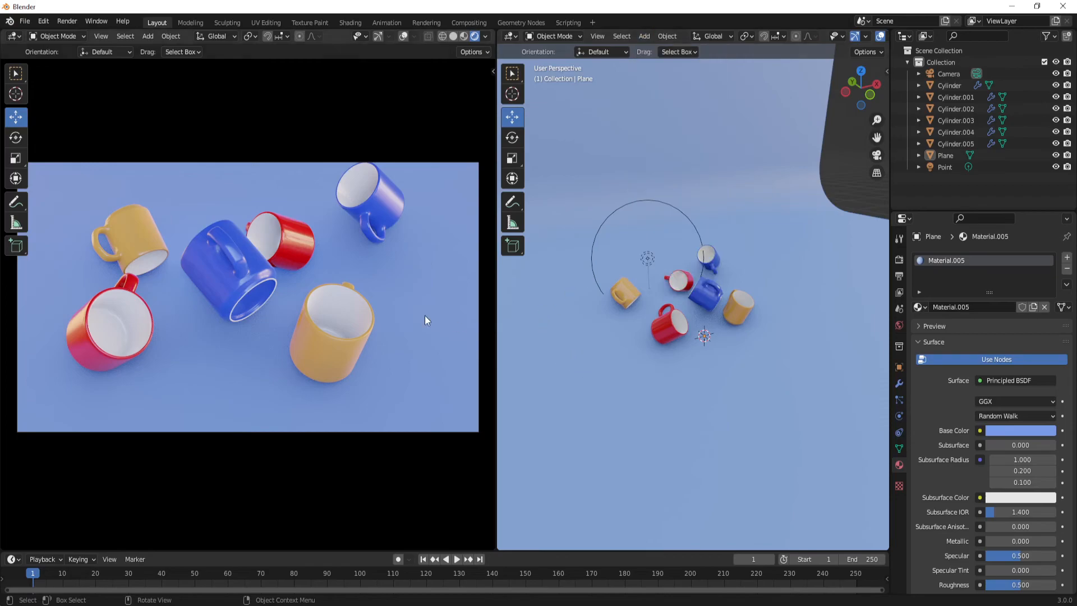
Add an area light at the scene origin and raise it about 6.26 m along Z.
{"action": "left_click", "coordinate": [679, 330]}
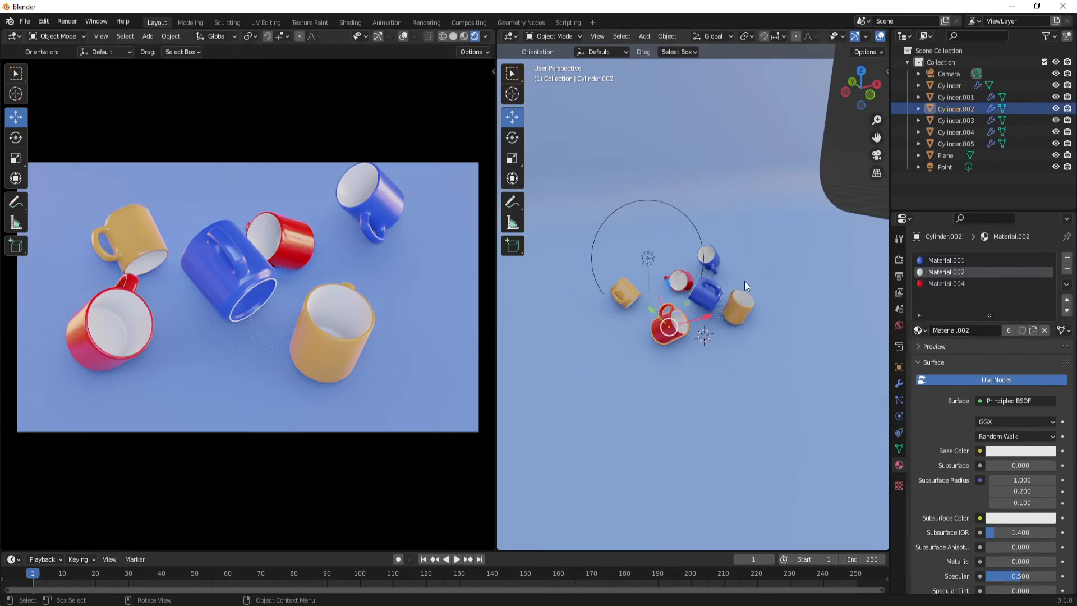
{"action": "left_click", "coordinate": [644, 36]}
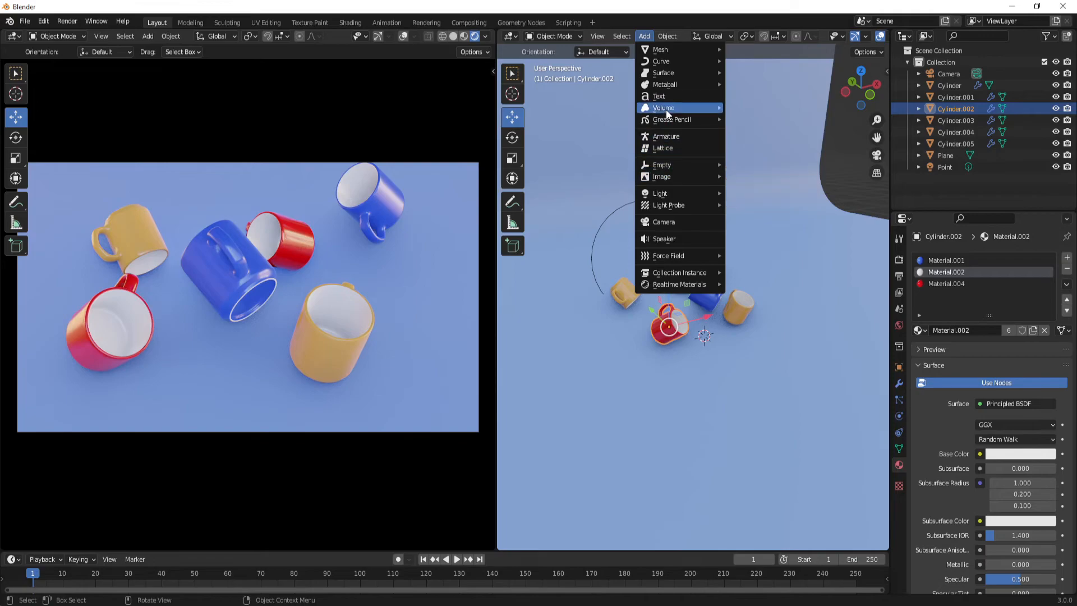
{"action": "mouse_move", "coordinate": [673, 192]}
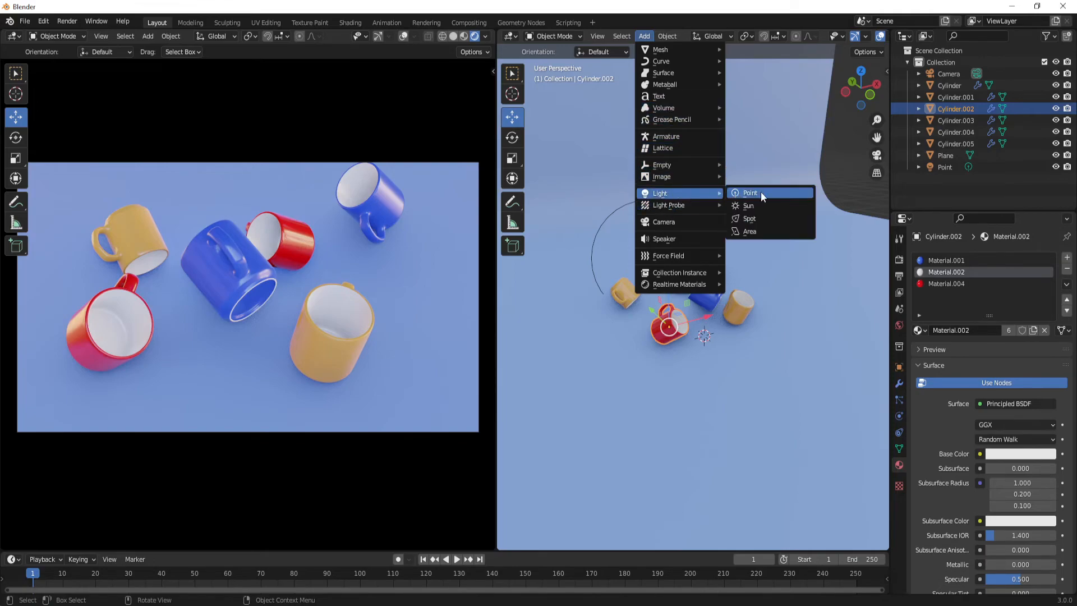
{"action": "left_click", "coordinate": [749, 230]}
{"action": "key", "text": "g"}
{"action": "key", "text": "z"}
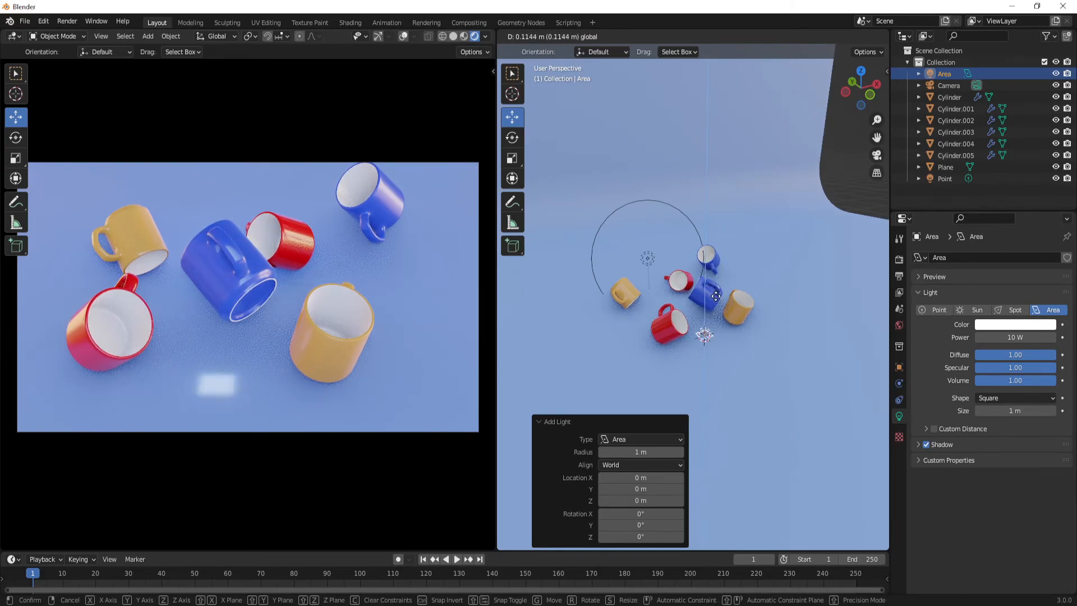
{"action": "left_click", "coordinate": [422, 405]}
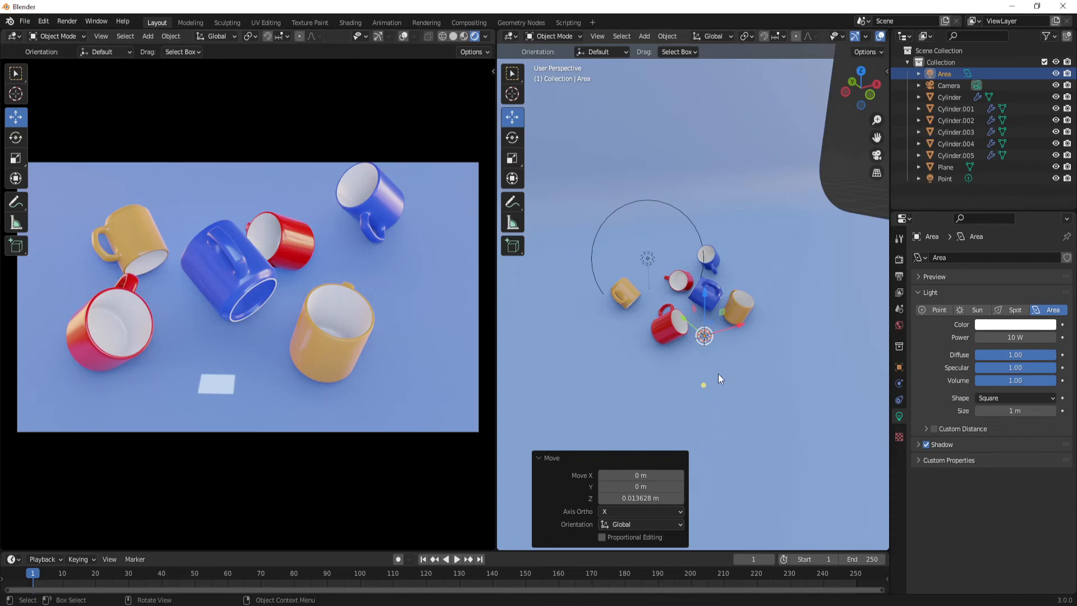
{"action": "key", "text": "g"}
{"action": "key", "text": "z"}
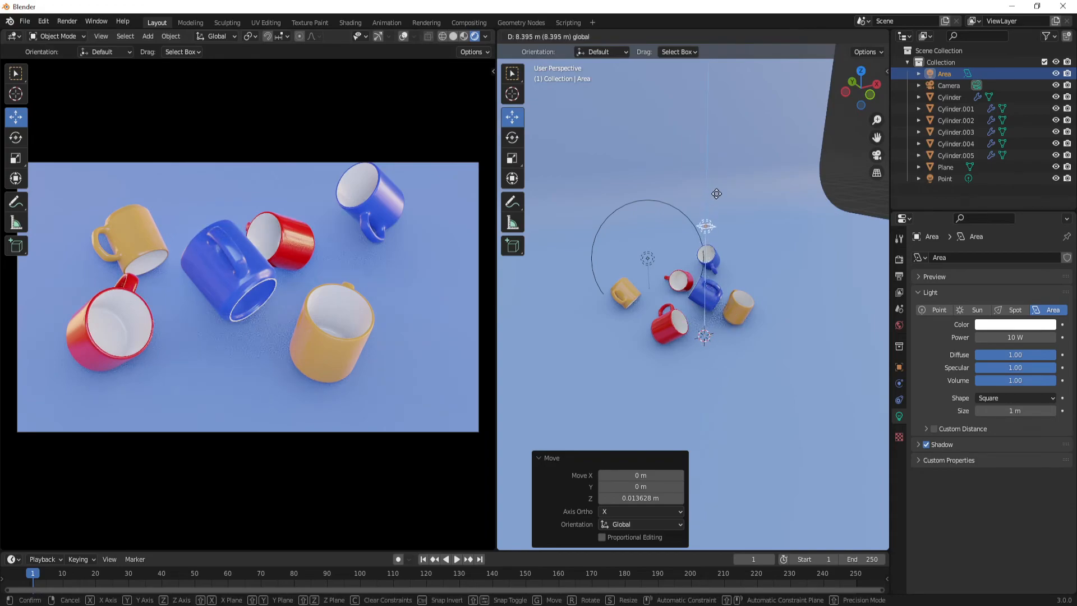
{"action": "left_click", "coordinate": [717, 213]}
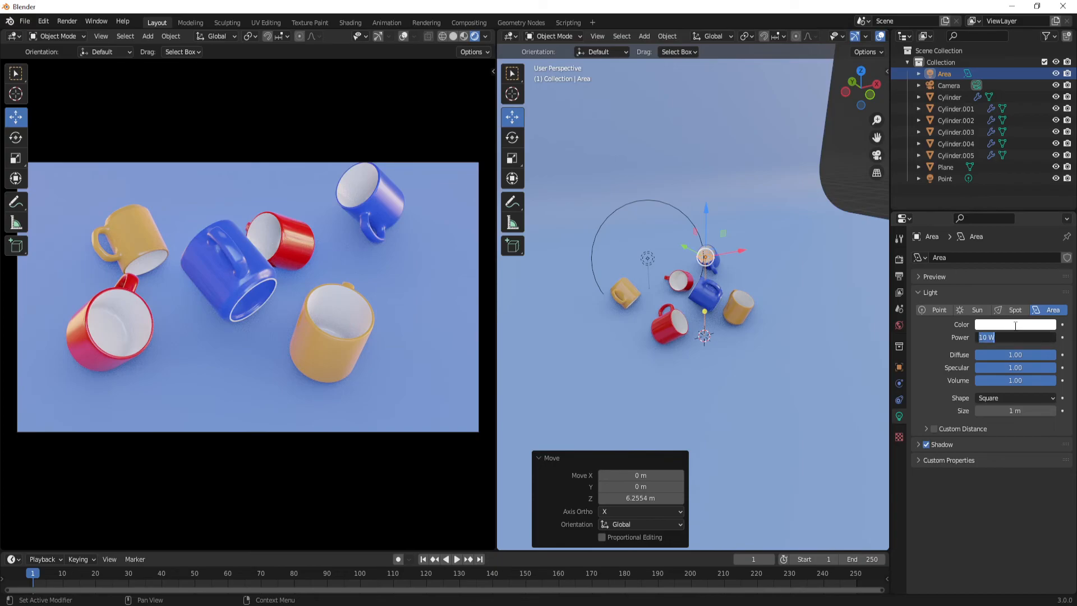
Set the area light's power to 30 W and stretch it along X and by a factor of about 3 along Y.
{"action": "key", "text": "Return"}
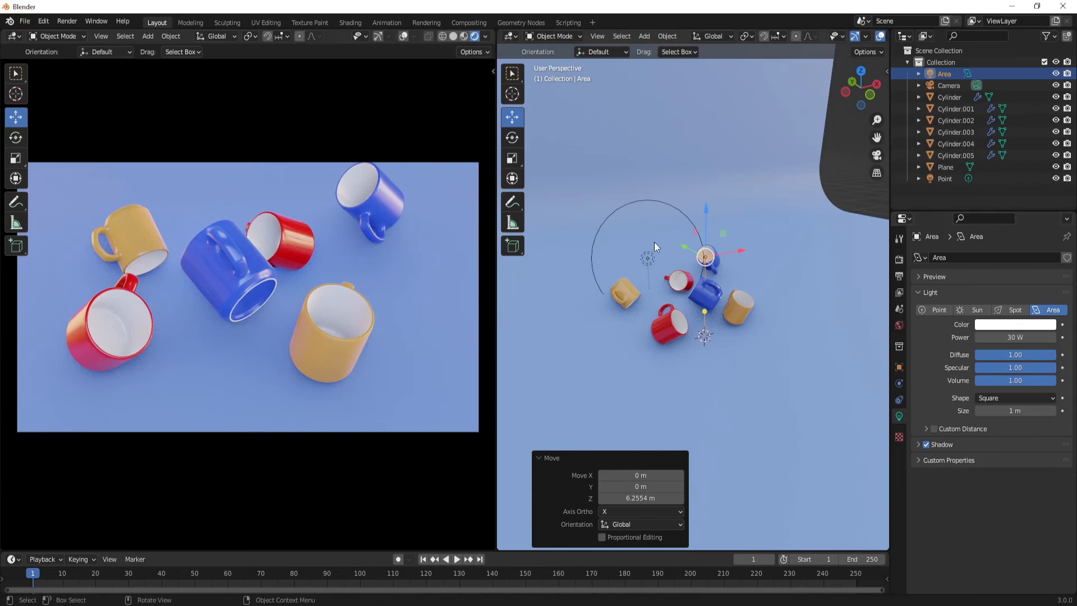
{"action": "left_click", "coordinate": [512, 159]}
{"action": "left_click_drag", "start_coordinate": [742, 251], "coordinate": [606, 224]}
{"action": "left_click_drag", "start_coordinate": [762, 213], "coordinate": [765, 213]}
{"action": "left_click_drag", "start_coordinate": [682, 245], "coordinate": [636, 226]}
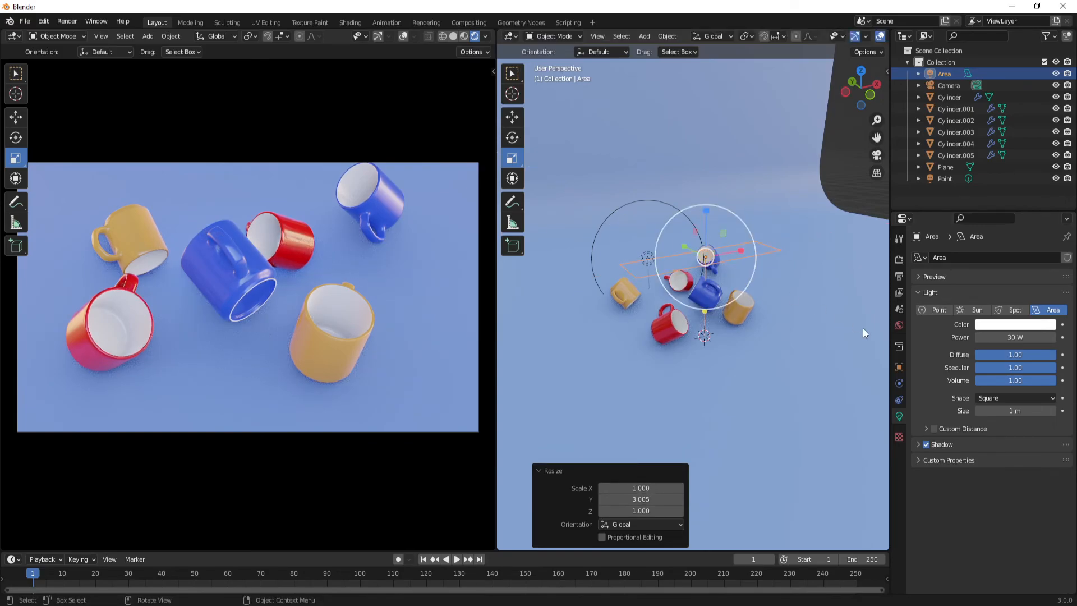
Set the area light's power to 1500 W and scale it by about 0.93 along Y.
{"action": "left_click", "coordinate": [1023, 331]}
{"action": "type", "text": "1500"}
{"action": "key", "text": "Return"}
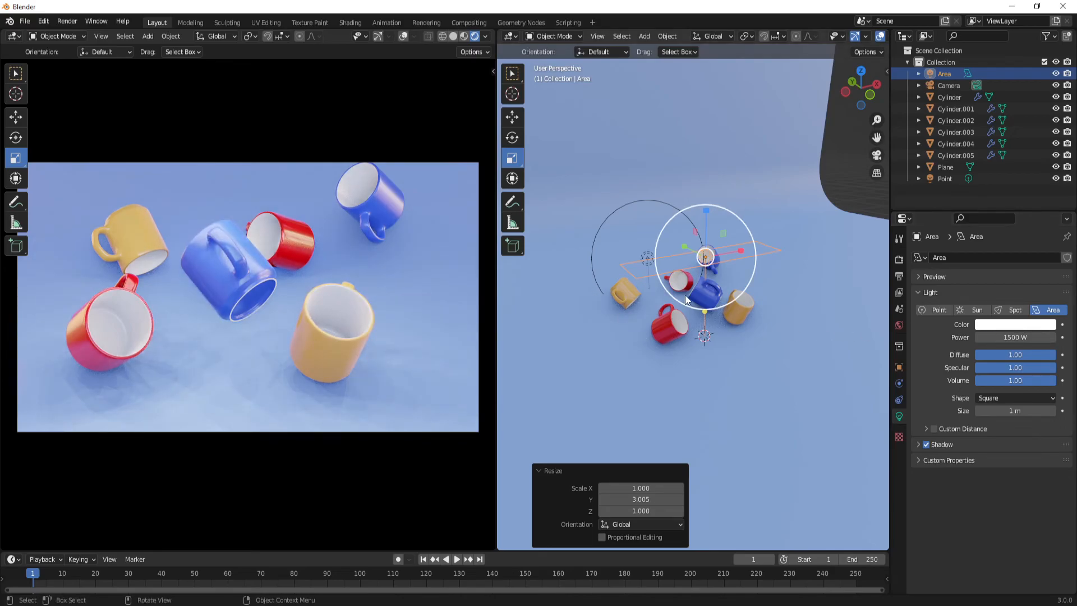
{"action": "left_click_drag", "start_coordinate": [684, 245], "coordinate": [685, 248]}
Raise the area light well above the mugs along Z and fine-tune its height by lowering it slightly.
{"action": "left_click", "coordinate": [512, 117]}
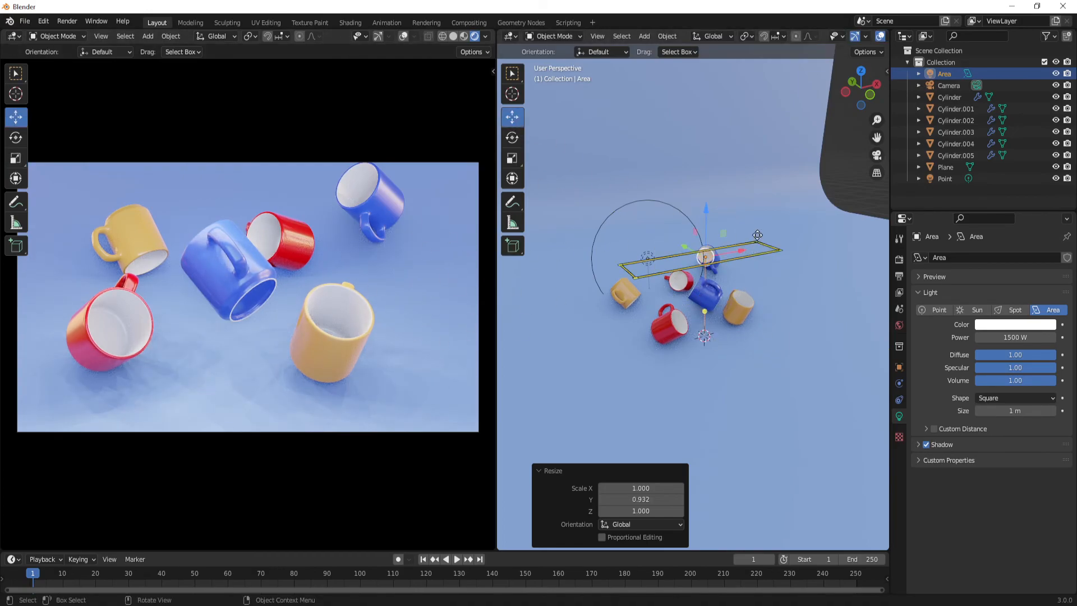
{"action": "left_click_drag", "start_coordinate": [706, 207], "coordinate": [706, 137]}
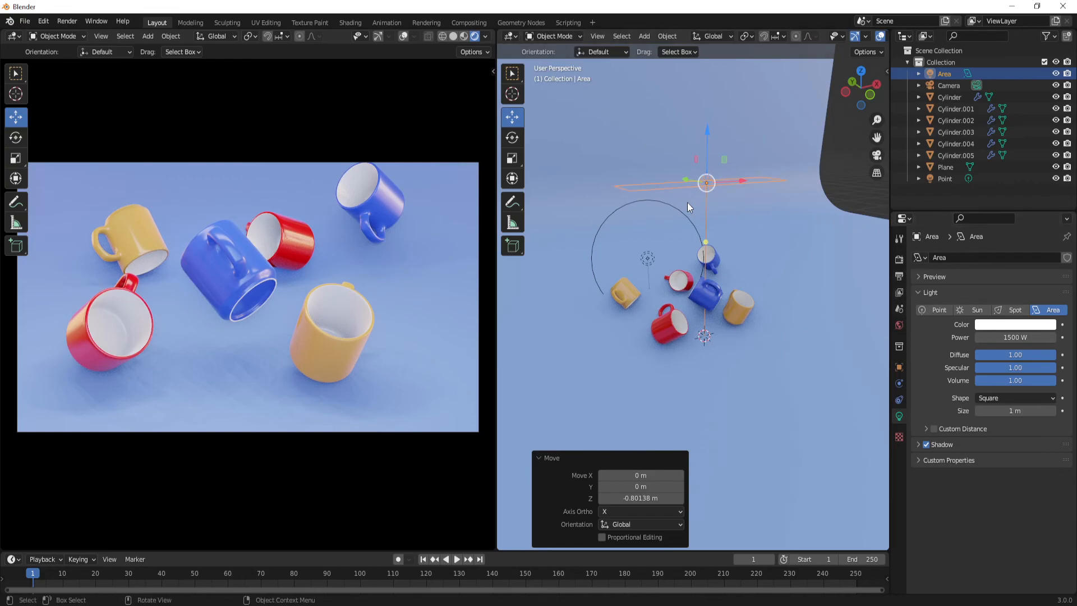
{"action": "left_click_drag", "start_coordinate": [707, 131], "coordinate": [723, 164]}
Rotate the central blue mug about 88.6° around X and adjust its tilt with free trackball rotation until it stands nearly upright.
{"action": "left_click", "coordinate": [713, 295]}
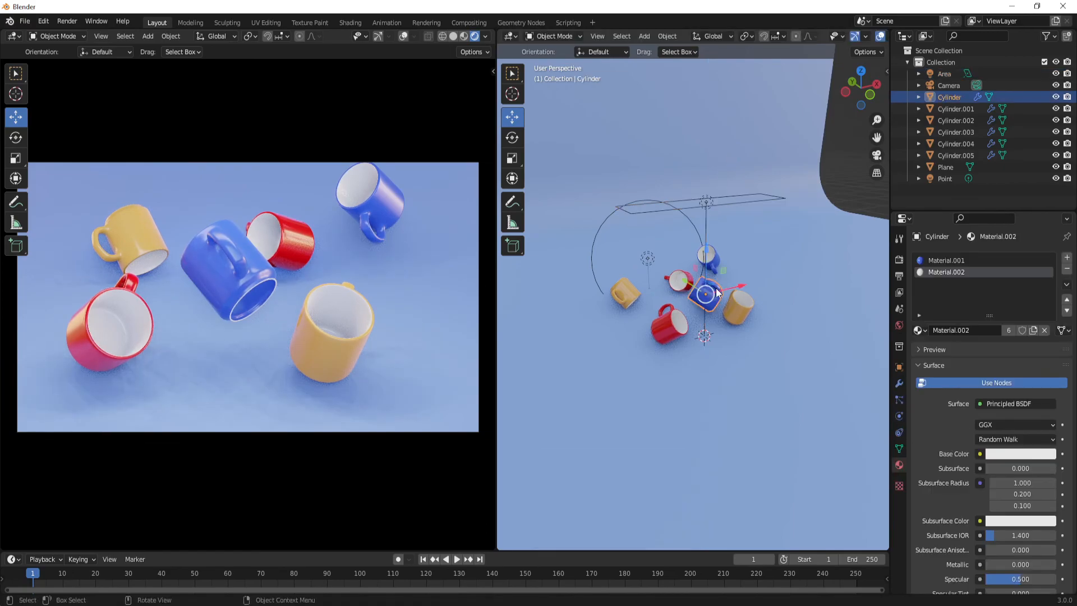
{"action": "left_click", "coordinate": [511, 138]}
{"action": "left_click_drag", "start_coordinate": [723, 273], "coordinate": [778, 287]}
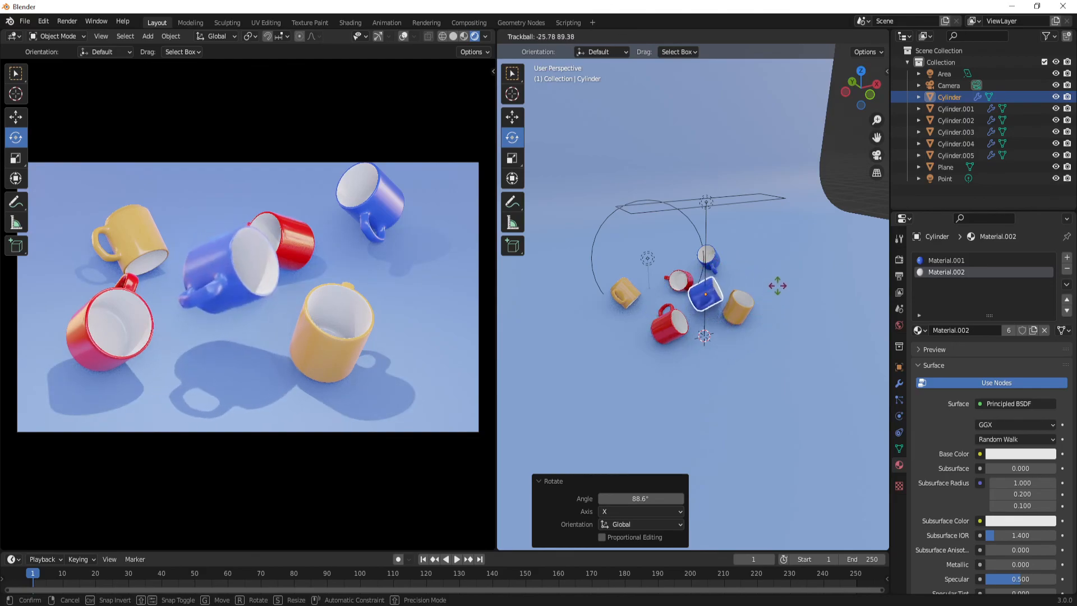
{"action": "left_click_drag", "start_coordinate": [694, 249], "coordinate": [663, 206]}
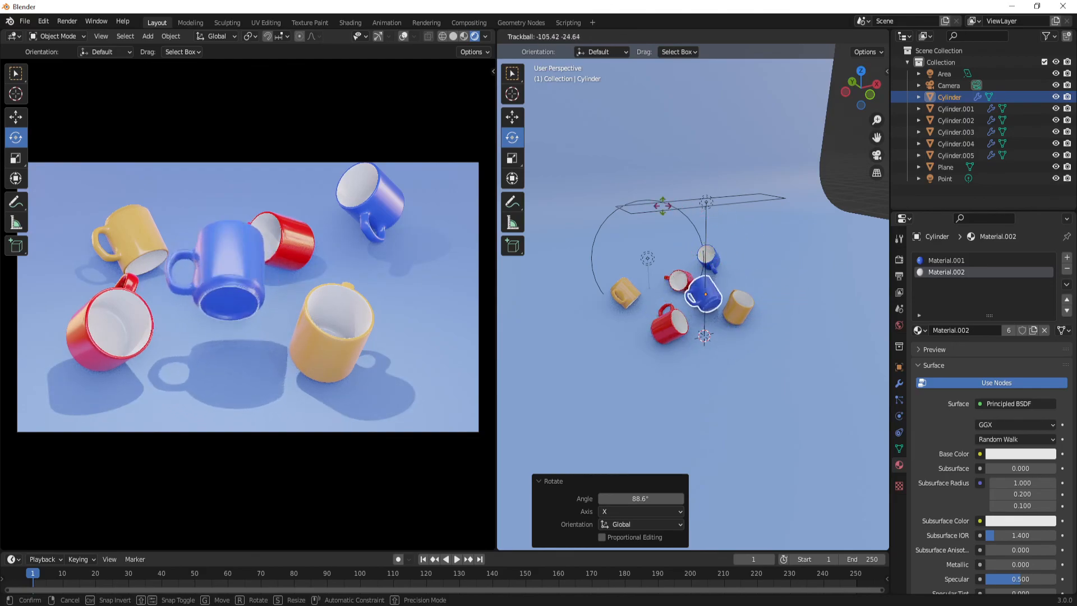
{"action": "left_click_drag", "start_coordinate": [582, 277], "coordinate": [703, 265]}
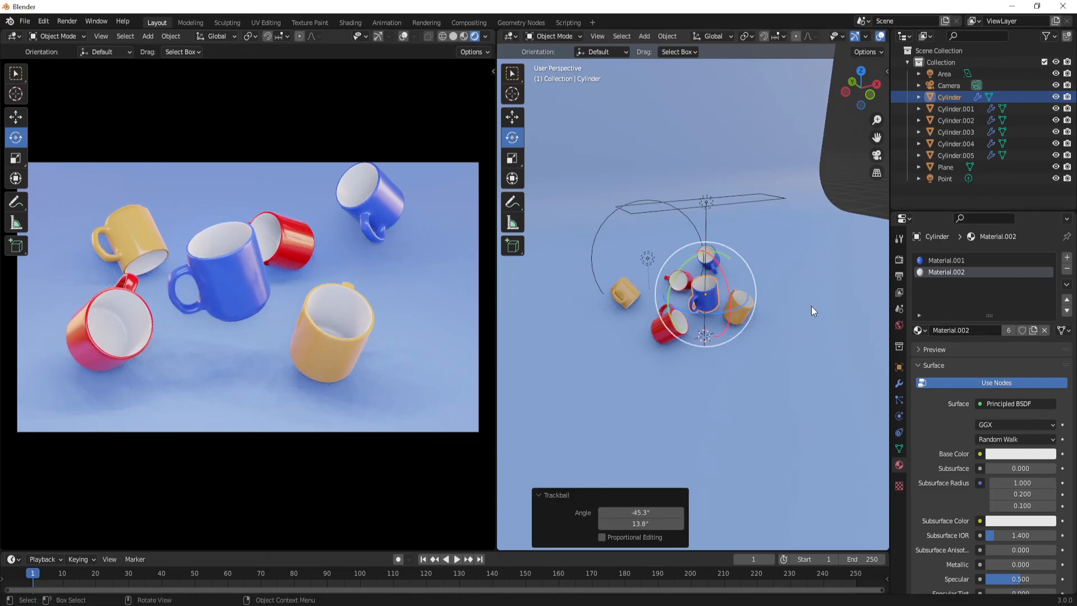
Set the backdrop plane's base colour to pinkish purple with hue about 0.806, saturation 0.732 and value 0.8.
{"action": "left_click", "coordinate": [812, 307]}
{"action": "left_click", "coordinate": [998, 430]}
{"action": "mouse_move", "coordinate": [1004, 320]}
{"action": "left_mouse_down"}
{"action": "mouse_move", "coordinate": [997, 342]}
{"action": "mouse_move", "coordinate": [958, 314]}
{"action": "mouse_move", "coordinate": [962, 289]}
{"action": "mouse_move", "coordinate": [961, 326]}
{"action": "mouse_move", "coordinate": [976, 343]}
{"action": "mouse_move", "coordinate": [1015, 313]}
{"action": "left_mouse_up"}
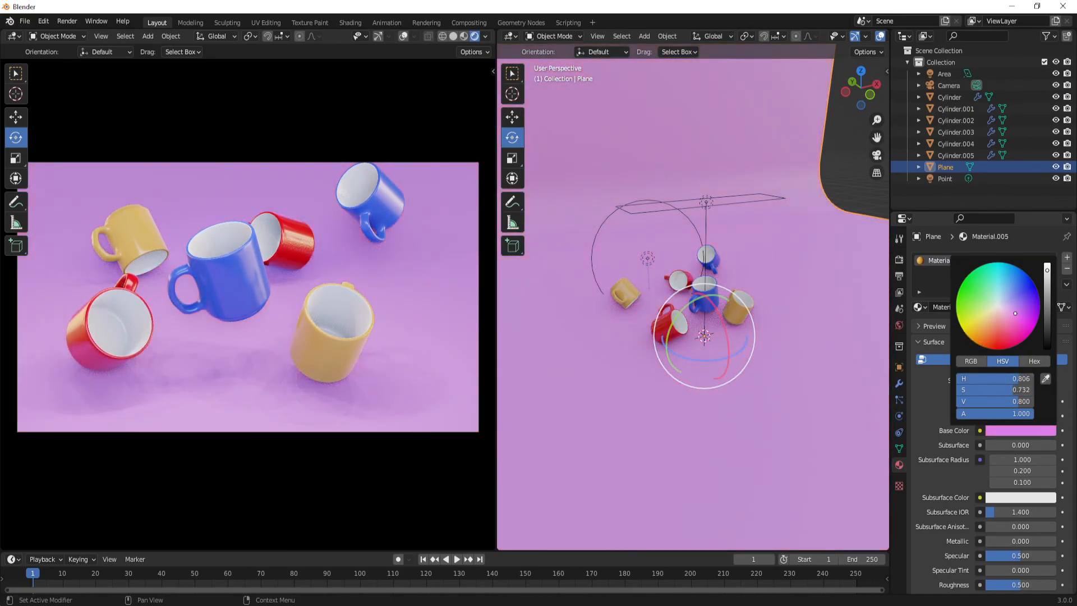